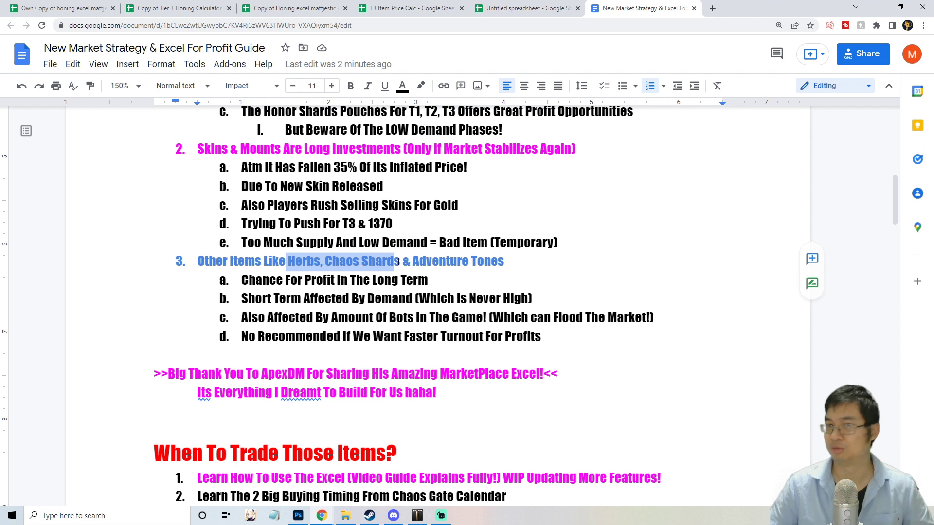
Examine the strategy notes on herbs, chaos shards and adventure tones, highlighting the points on bots, market flooding and turnout for profits
left_click(289, 275)
left_click_drag(305, 281, 454, 282)
left_click(454, 281)
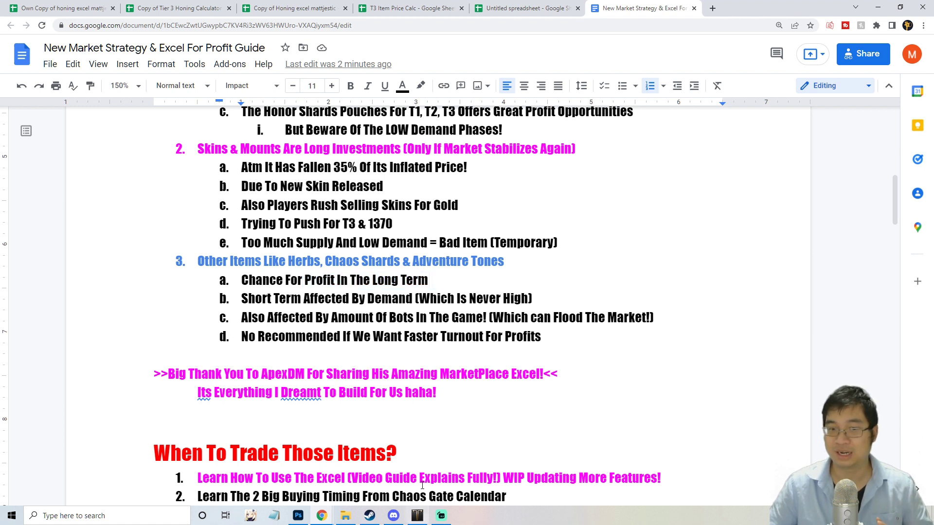
left_click_drag(286, 262, 321, 264)
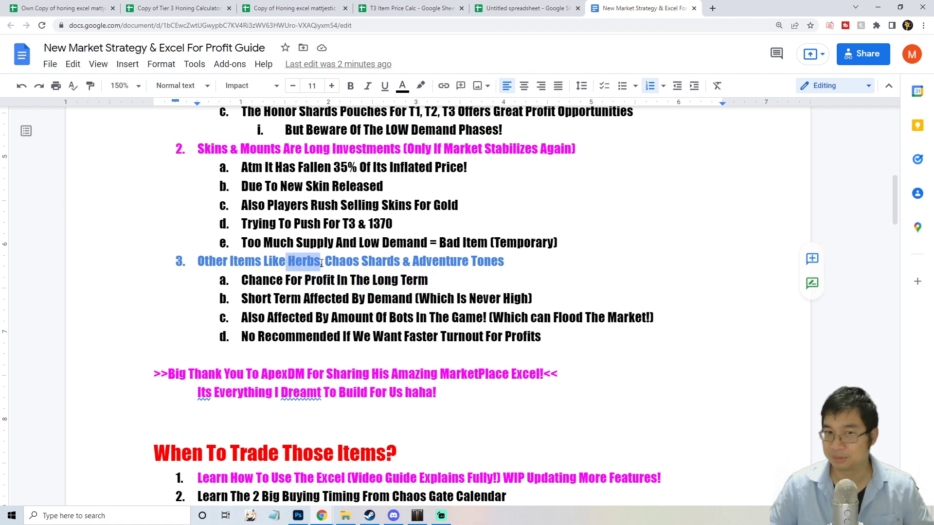
left_click(321, 263)
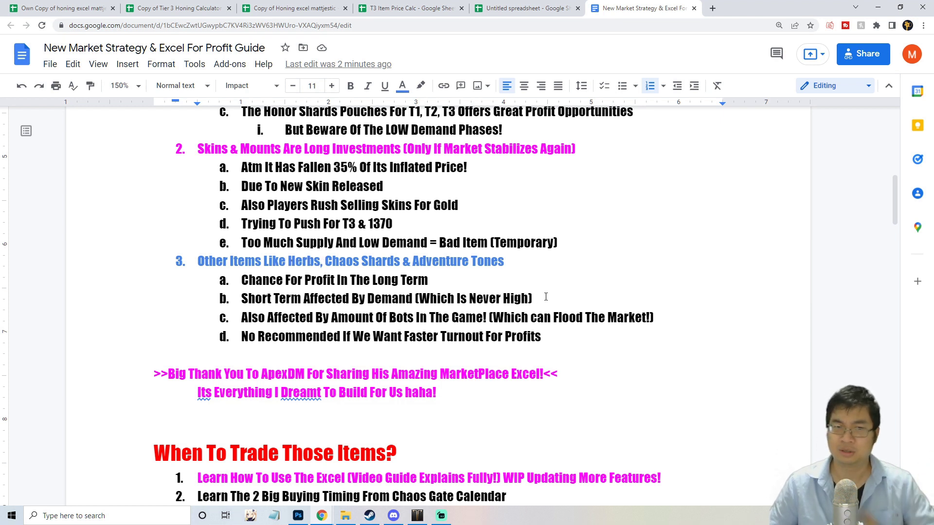
left_click_drag(331, 318, 416, 319)
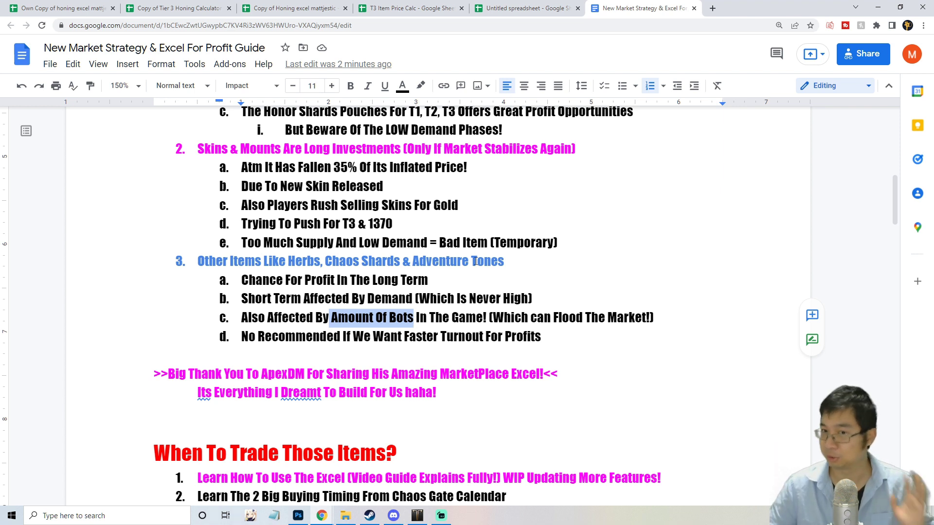
left_click_drag(654, 319, 500, 316)
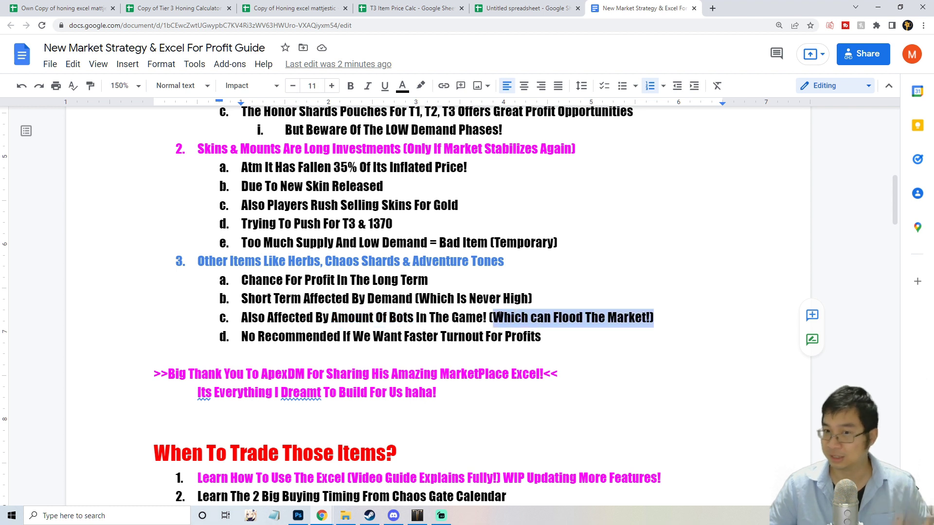
left_click(500, 315)
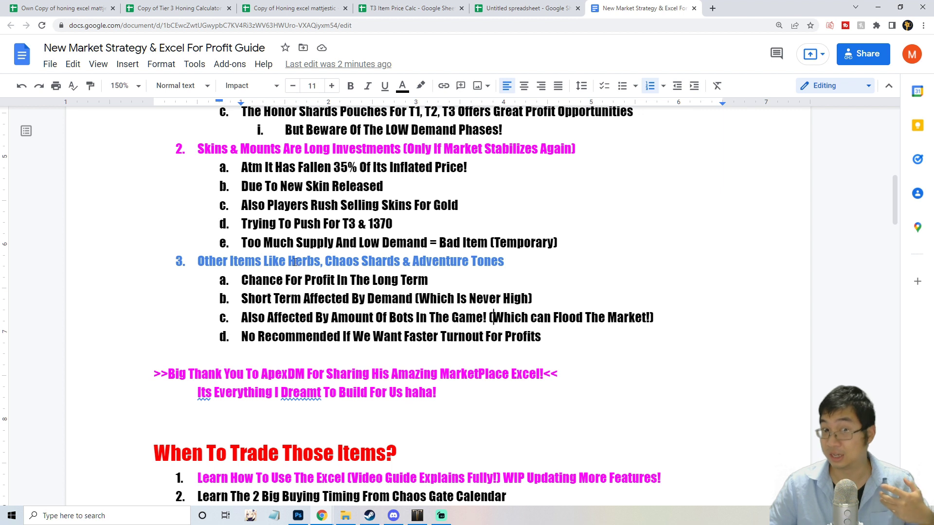
left_click_drag(291, 261, 321, 260)
left_click(321, 262)
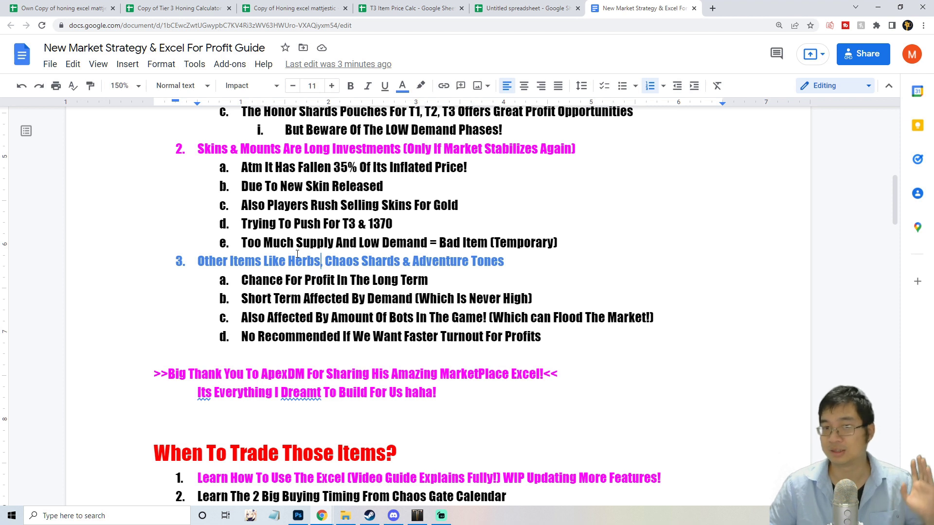
left_click_drag(541, 337, 272, 336)
left_click_drag(286, 261, 508, 257)
left_click(508, 258)
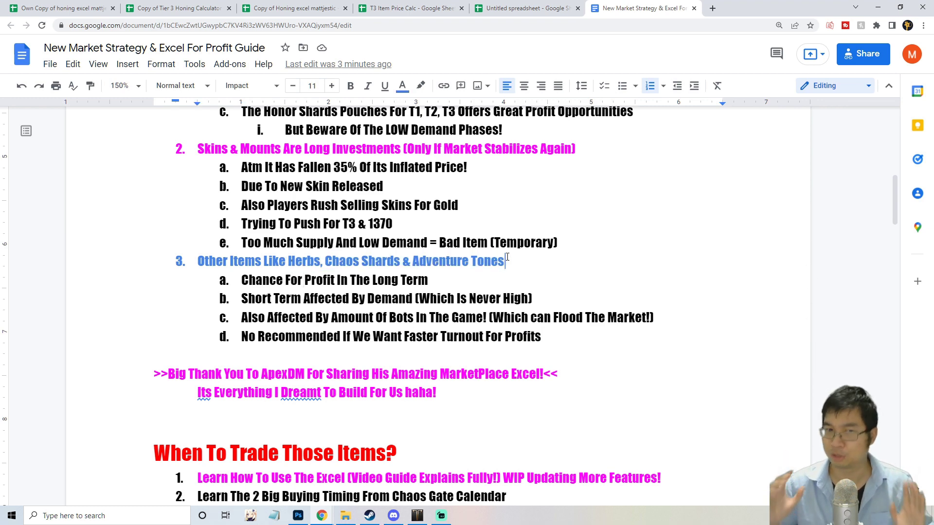
Switch to the market trends spreadsheet and review the item names in B1:O1 and the market cost of Crystals
key("ctrl+shift+Tab")
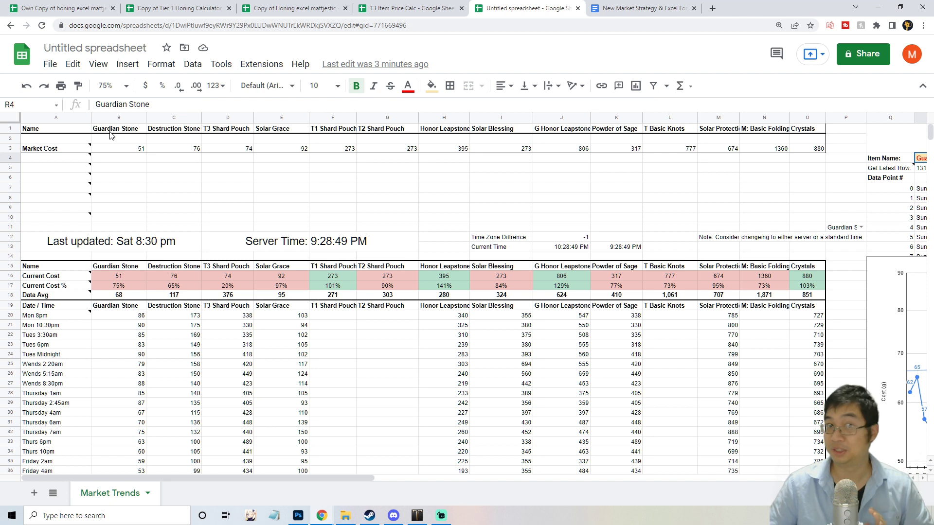
left_click_drag(111, 131, 764, 136)
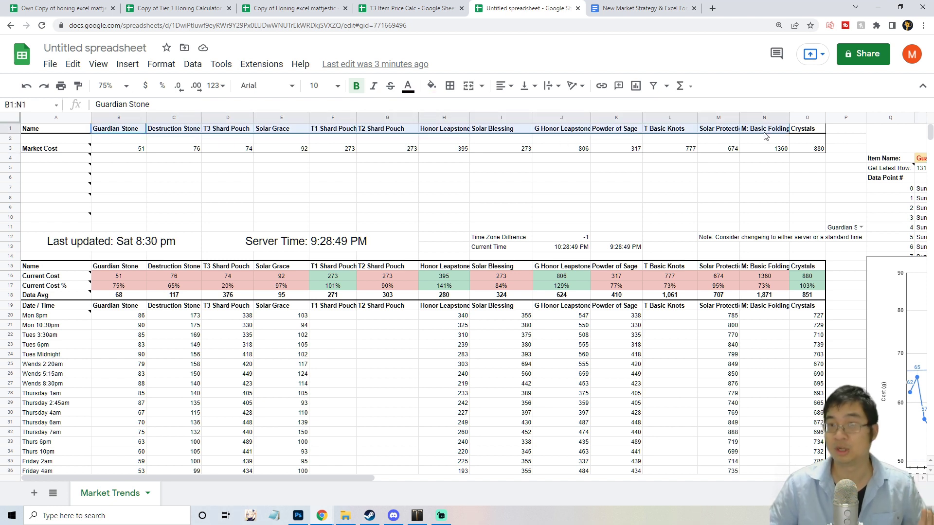
left_click(332, 167)
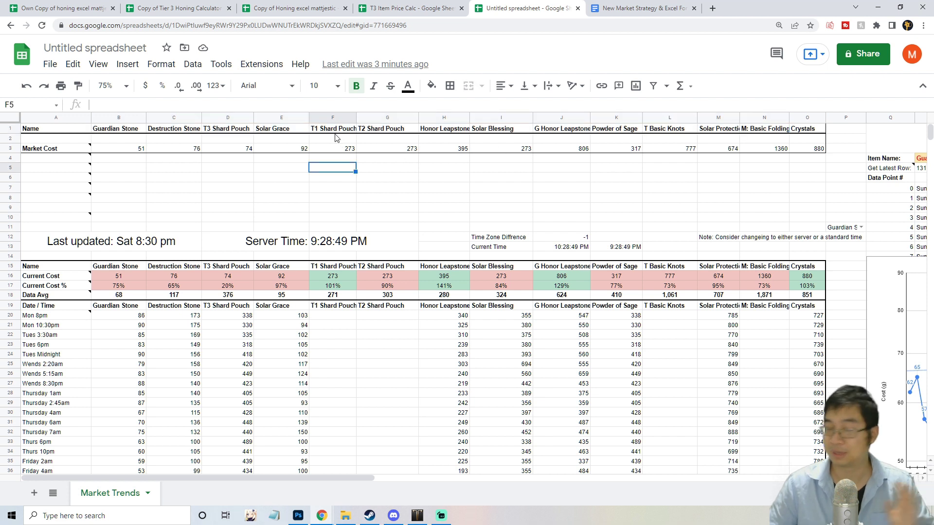
left_click_drag(119, 131, 792, 135)
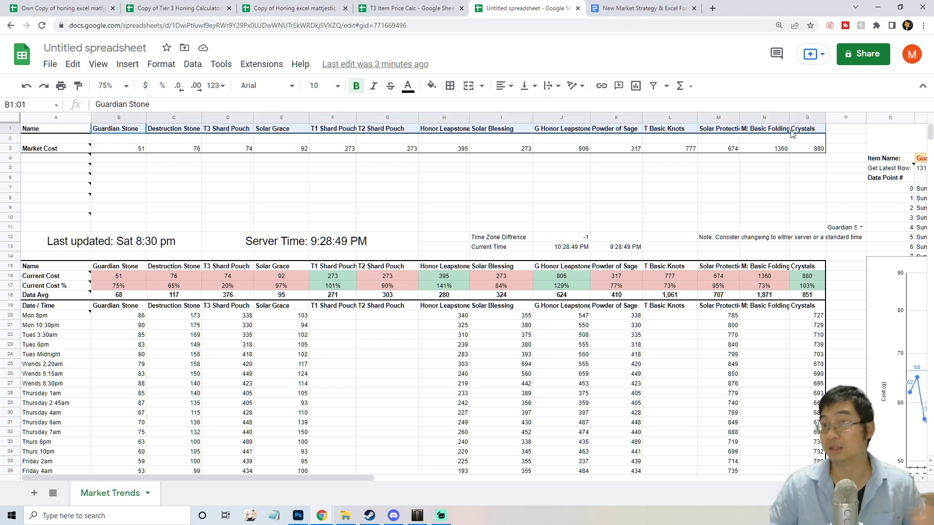
left_click(808, 131)
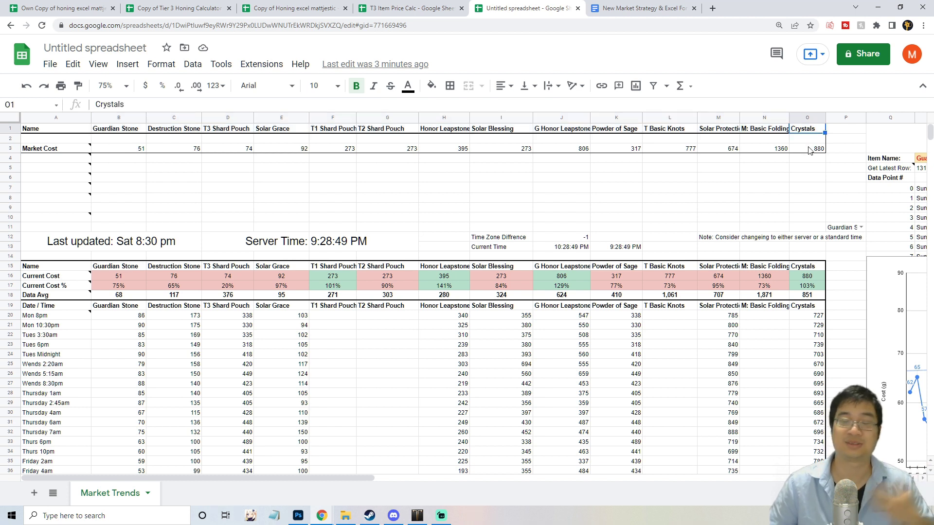
left_click(810, 149)
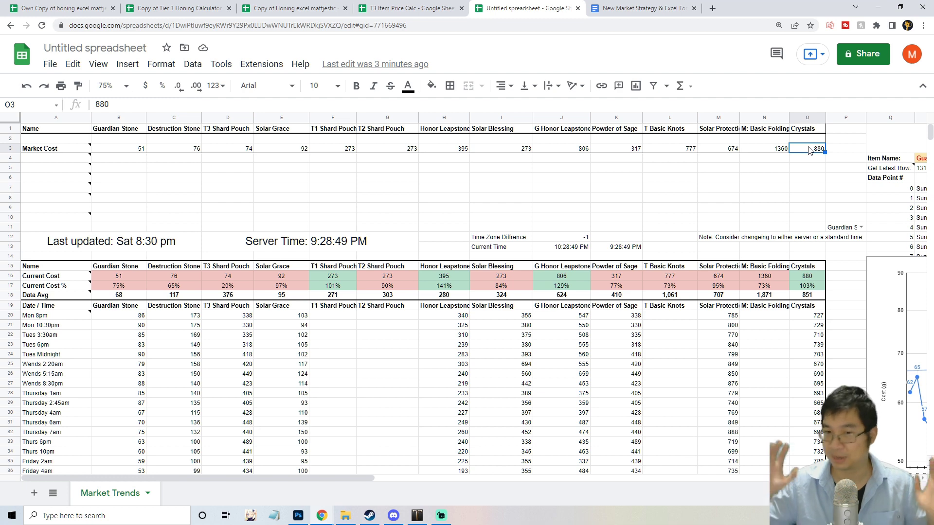
Set the data chart's item name to Crystals and inspect its price curve over the recorded times
left_click_drag(320, 479, 536, 479)
left_click(455, 159)
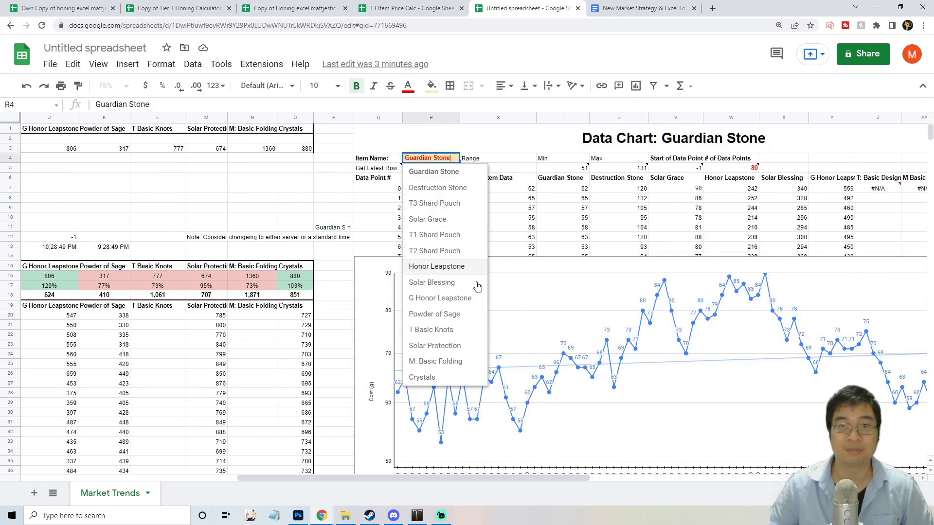
left_click(418, 432)
left_click_drag(539, 479, 597, 480)
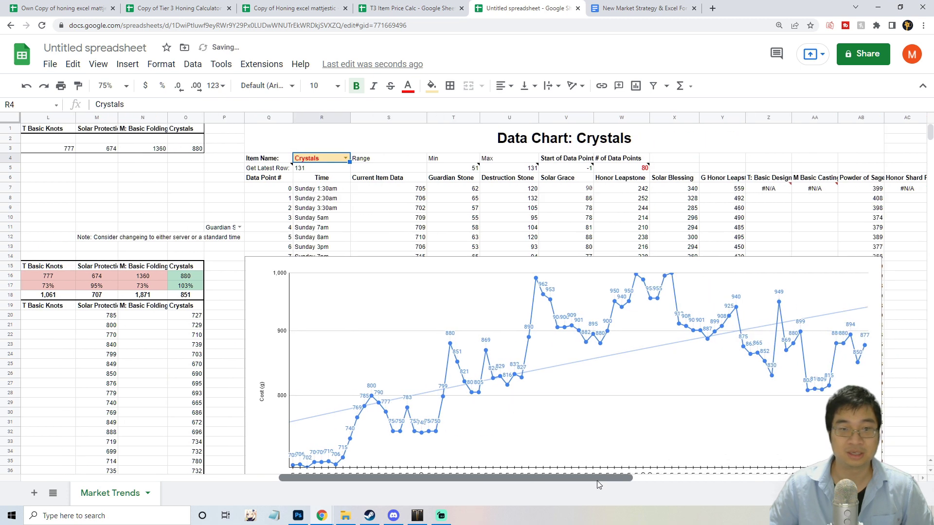
scroll(457, 419, "down", 2)
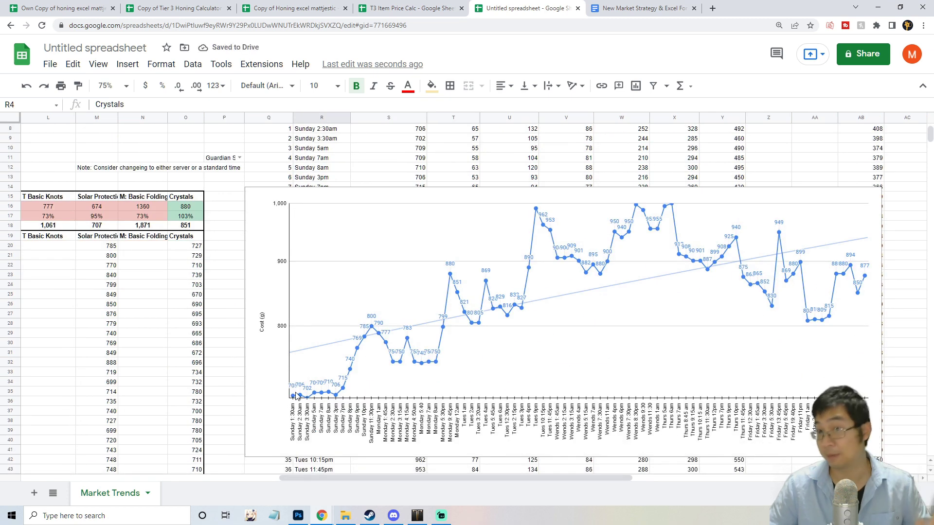
scroll(375, 408, "up", 1)
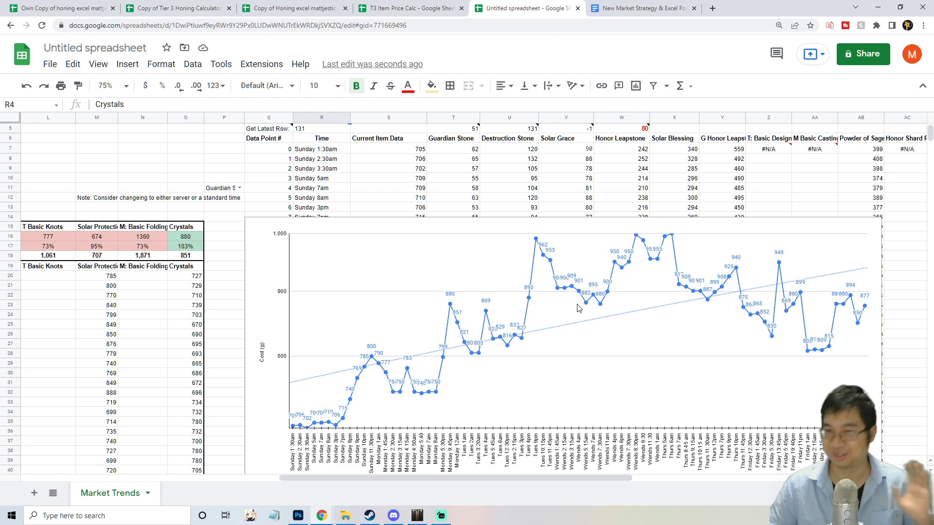
Return to the strategy guide and highlight the line about learning to use the Excel under "When To Trade Those Items?"
key("ctrl+Tab")
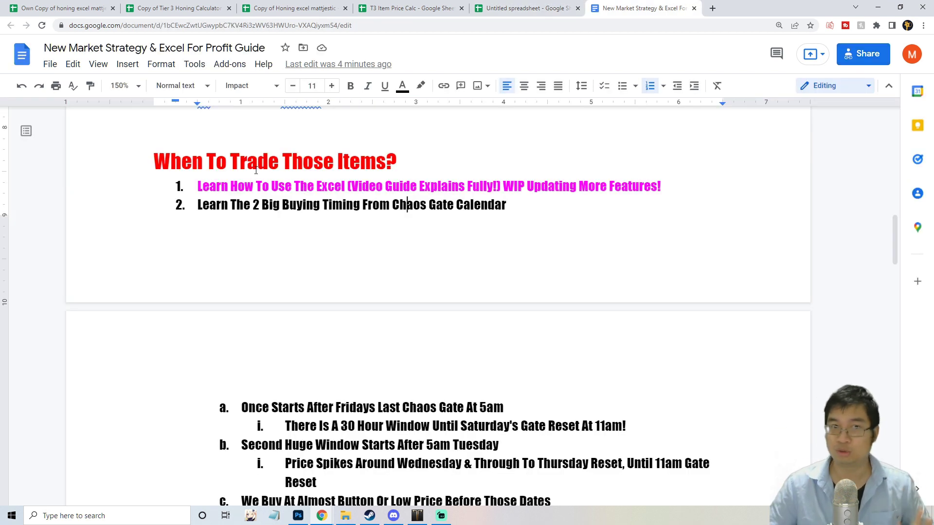
left_click_drag(663, 186, 203, 181)
left_click(203, 182)
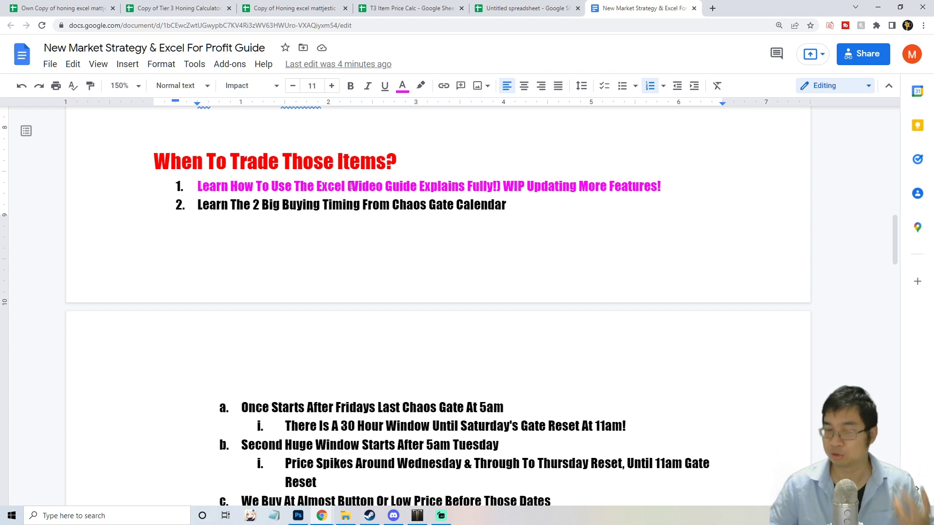
Make the Market Cost row A3:O3 of the market trends spreadsheet bold and colour its text red
left_click(523, 9)
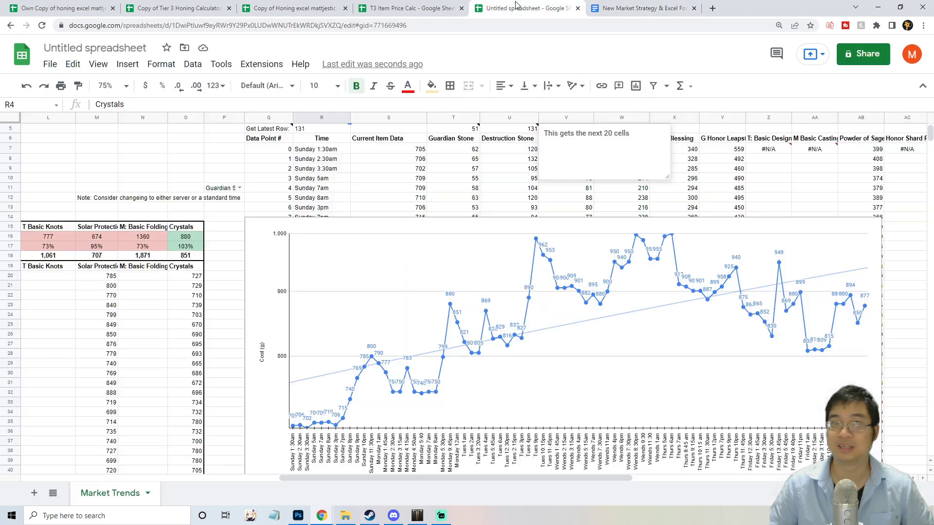
left_click_drag(321, 481, 63, 480)
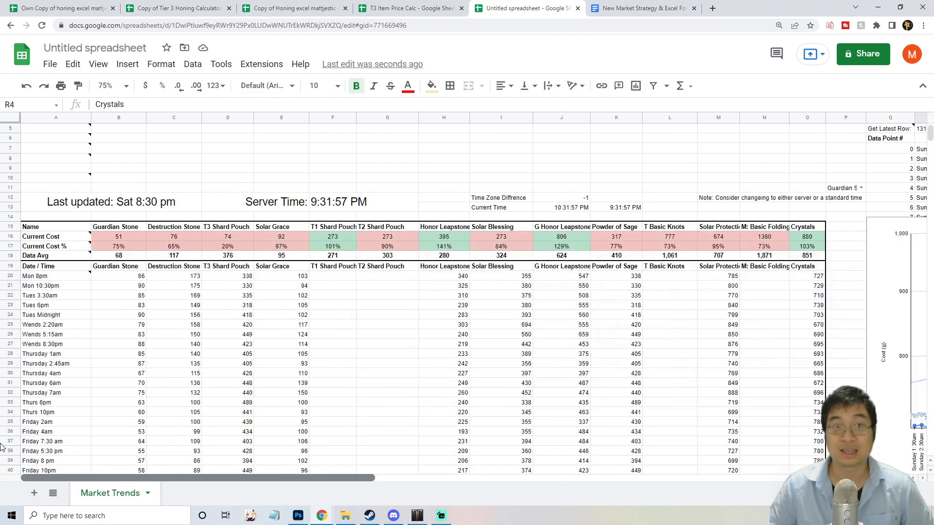
scroll(209, 347, "up", 2)
left_click_drag(67, 150, 812, 154)
key("ctrl+b")
key("ctrl+b")
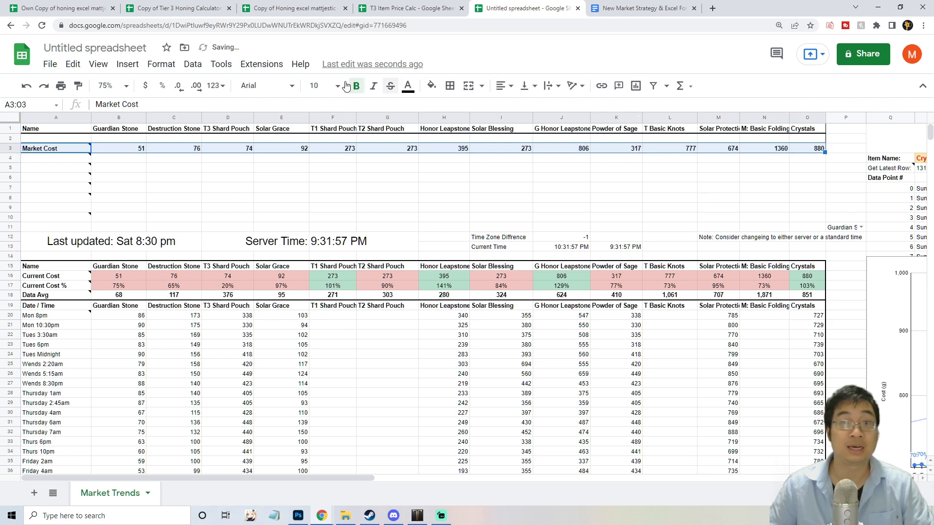
left_click(408, 88)
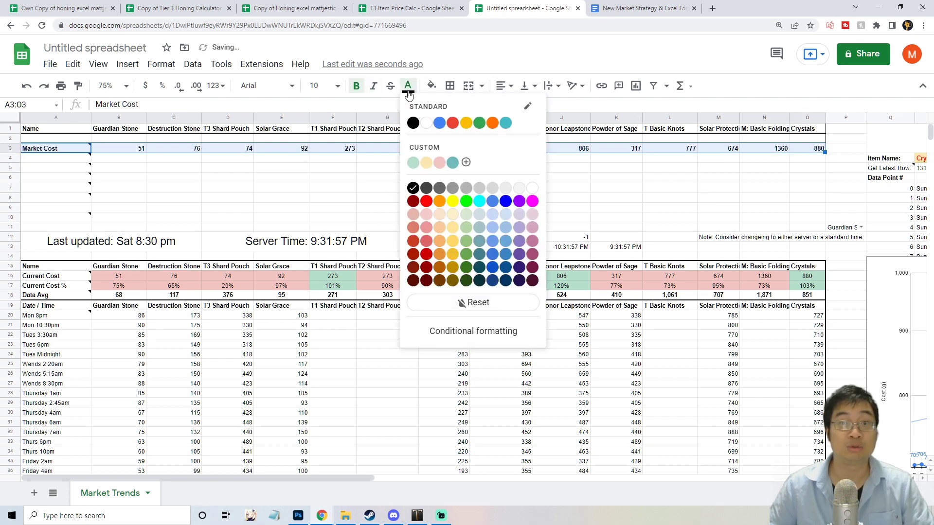
left_click(426, 201)
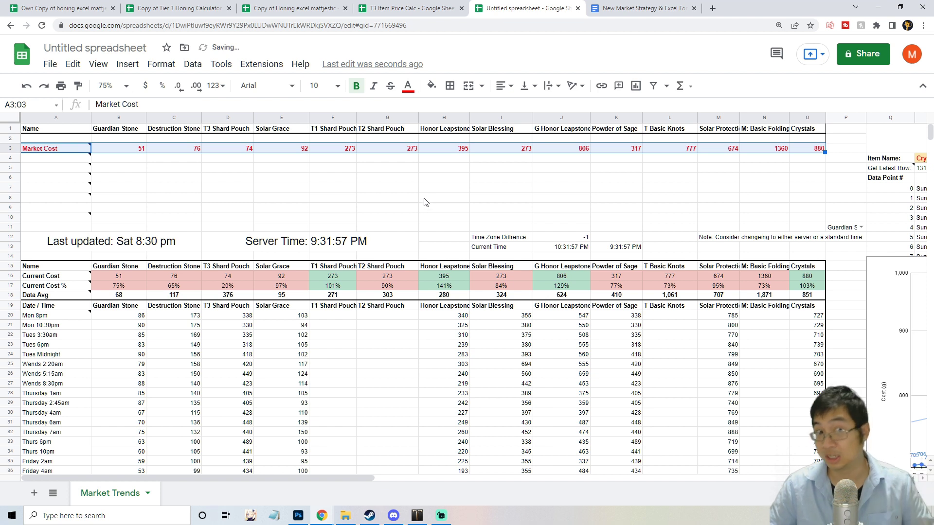
left_click(427, 201)
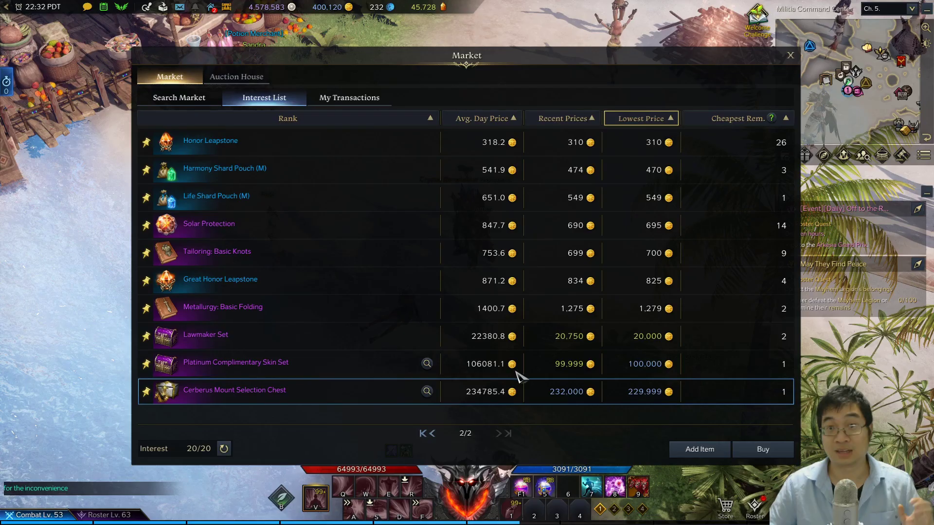
Switch to the Lost Ark market and remove Destruction Stone Crystal from the first page of the interest list
left_click(417, 516)
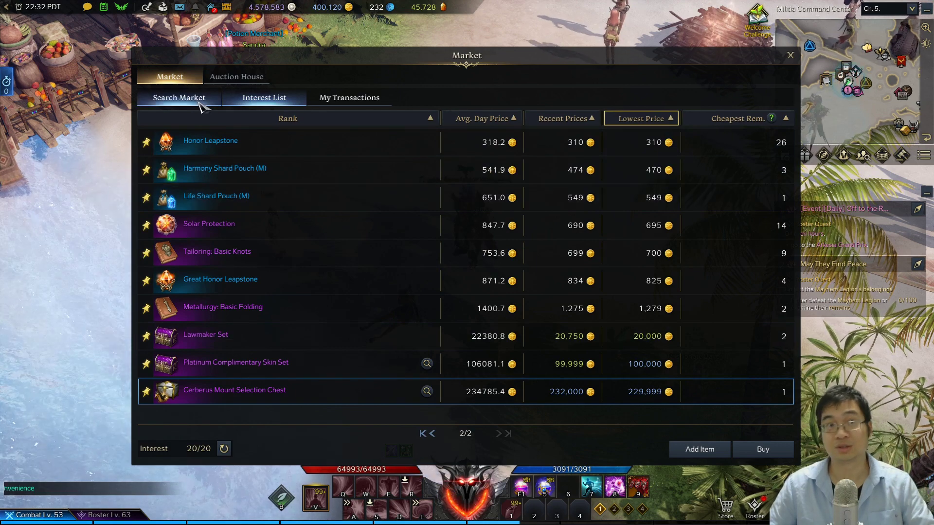
left_click(423, 433)
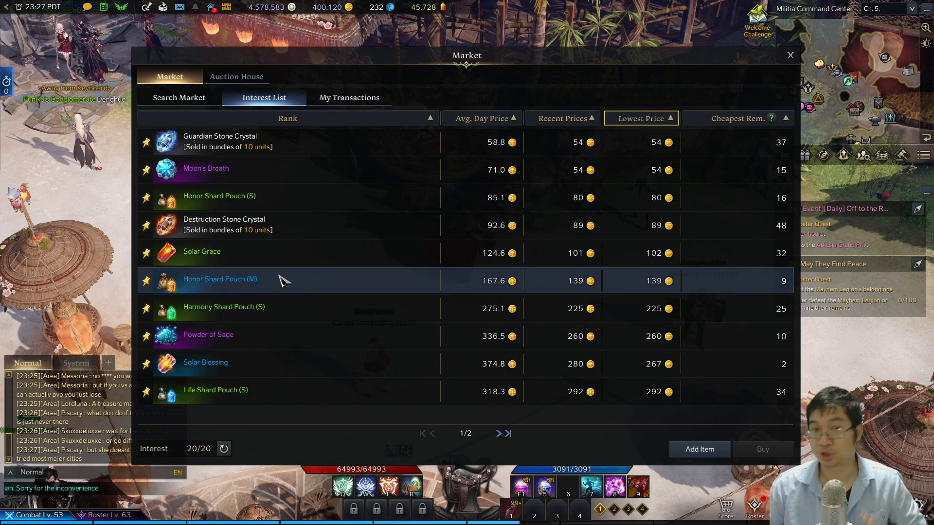
left_click(147, 227)
left_click(428, 287)
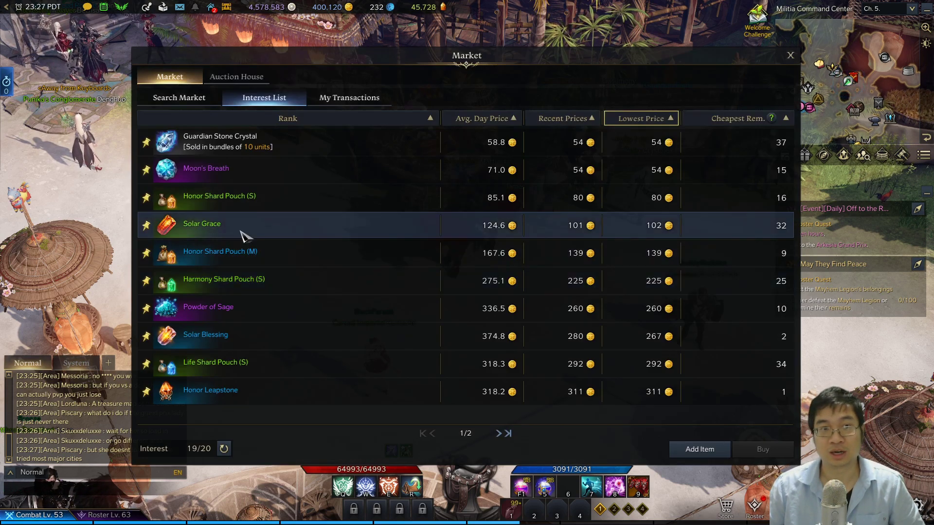
Browse all enhancement materials in the market search and add Destruction Stone Crystal to the interest list from the second page
left_click(179, 97)
left_click(199, 215)
left_click(199, 235)
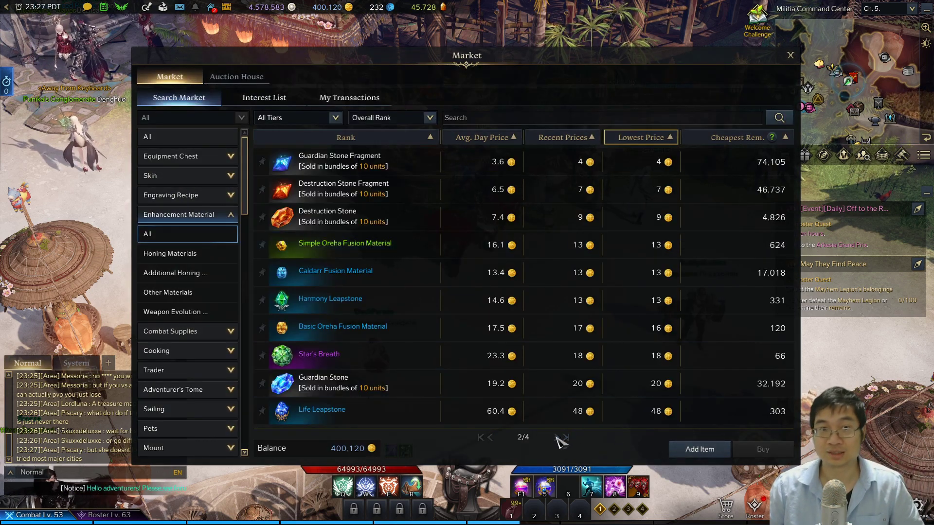
left_click(556, 437)
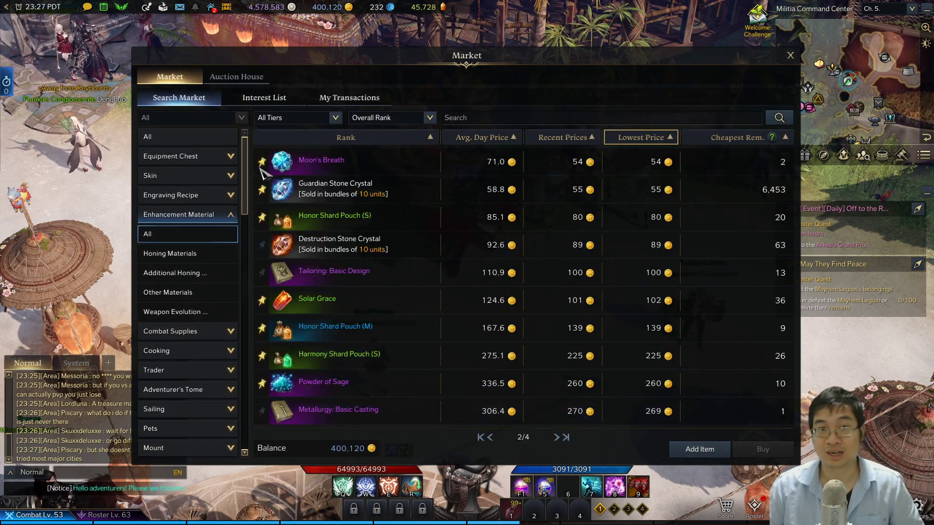
left_click(263, 245)
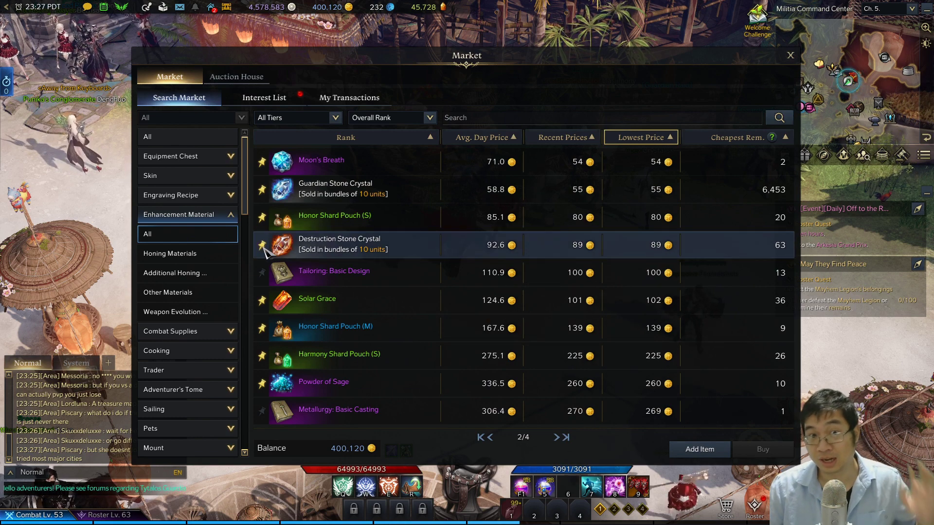
Review the prices of the tracked items on both pages of the interest list
left_click(264, 97)
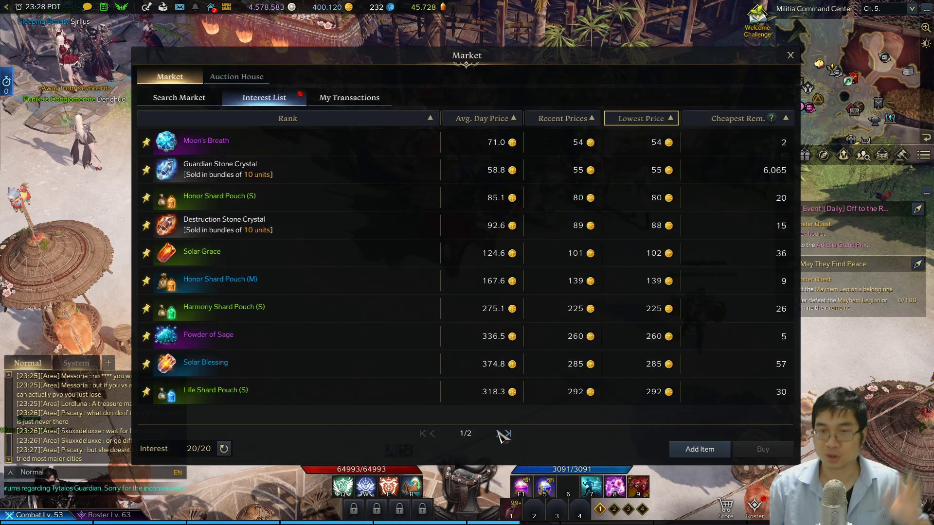
left_click(501, 433)
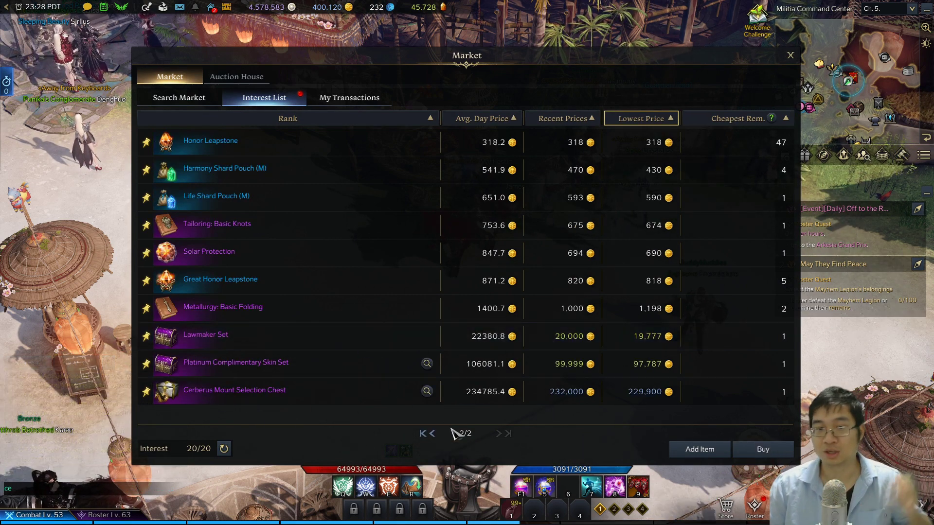
left_click(433, 434)
mouse_move(460, 287)
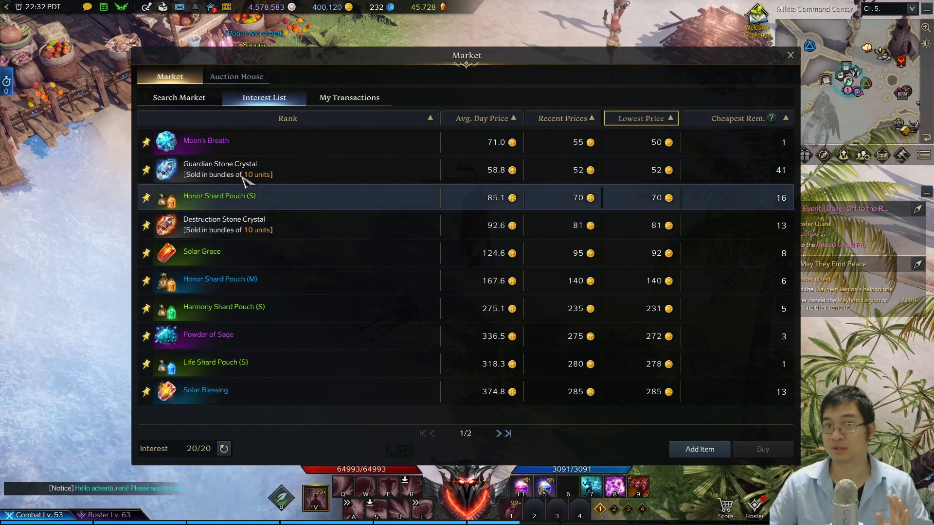
Refresh the market interest list to load the latest prices of the tracked items
mouse_move(181, 175)
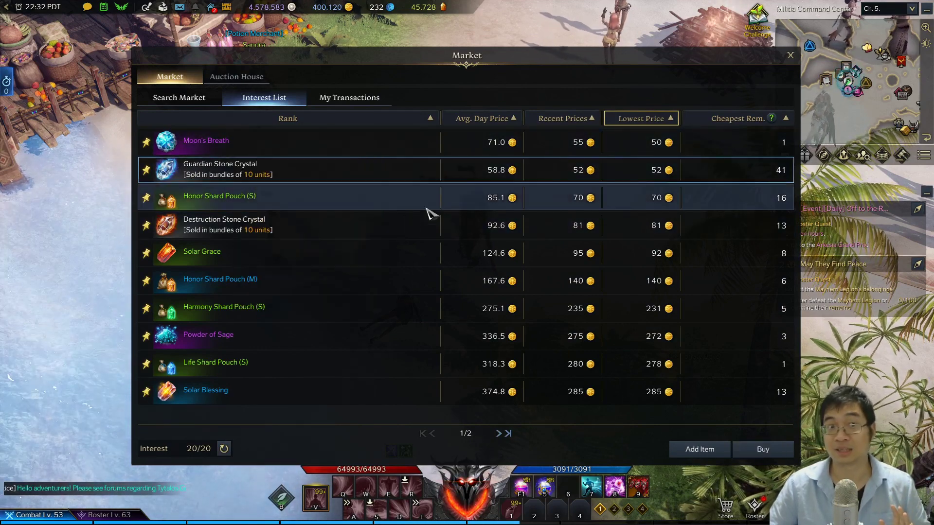
left_click(217, 234)
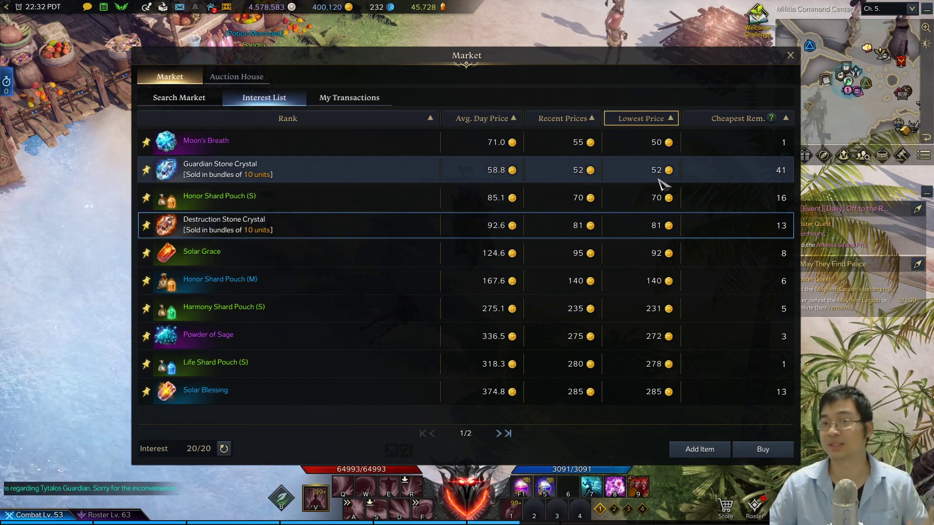
left_click(224, 449)
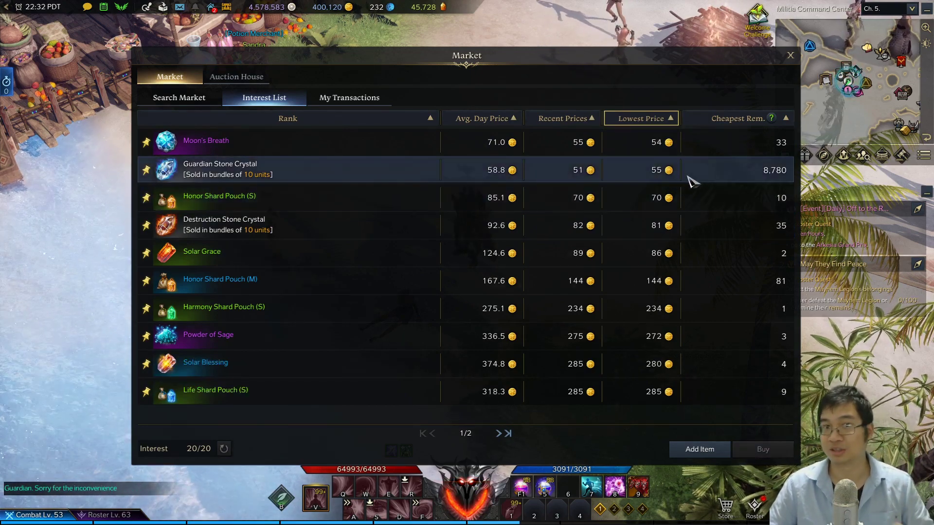
Switch to the market trends spreadsheet and set the Market Cost of Guardian Stone to 55 and Destruction Stone to 81
key("alt+Tab")
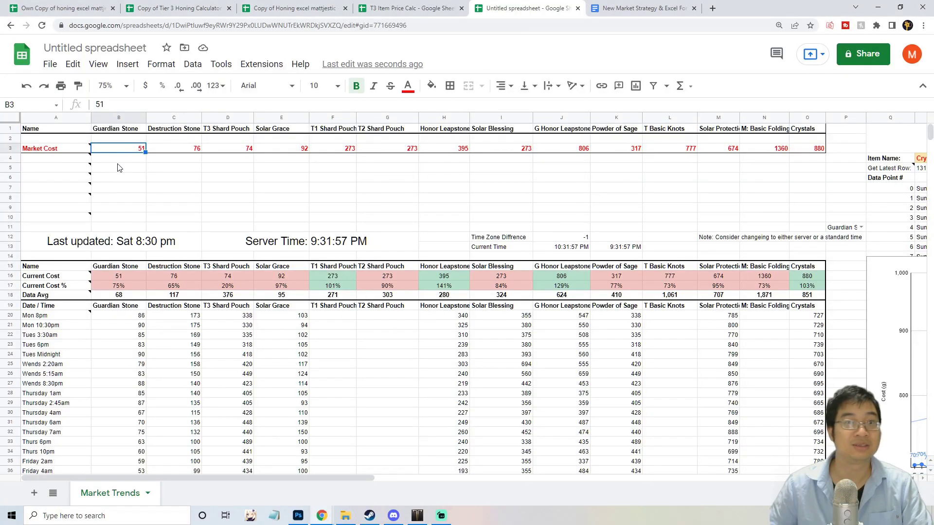
type("55")
left_click(201, 153)
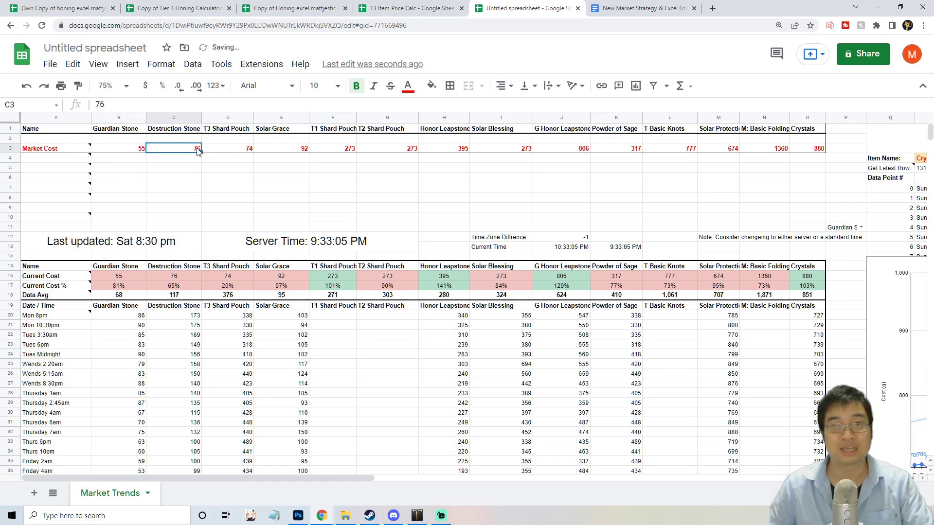
key("alt+Tab")
key("alt+Tab")
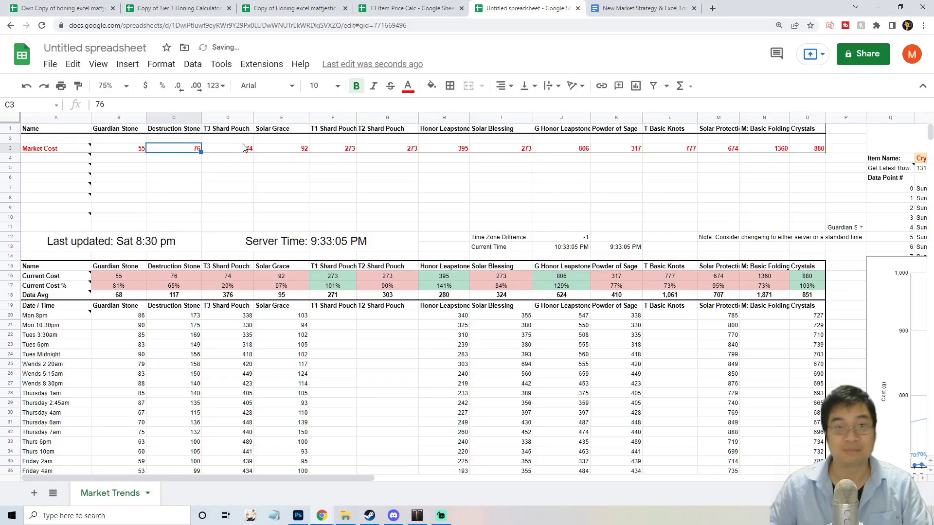
type("81")
Check the in-game lowest prices and set the Market Cost of T3 Shard Pouch to 70 and Solar Grace to 86
left_click(241, 153)
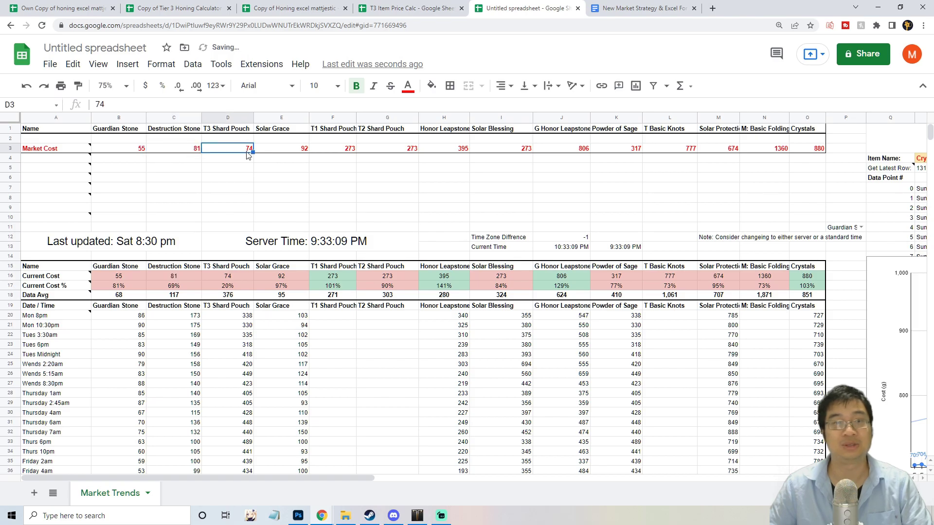
key("alt+Tab")
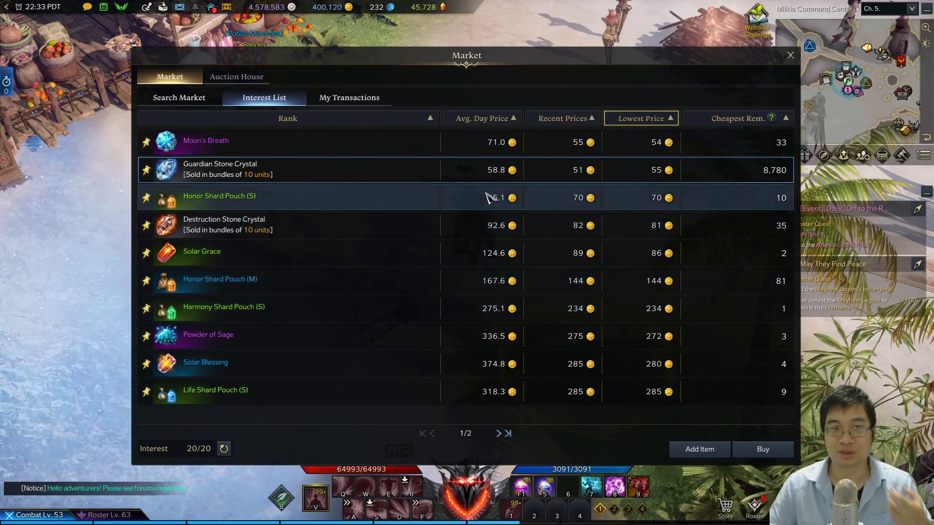
key("alt+Tab")
type("70")
left_click(304, 151)
key("alt+Tab")
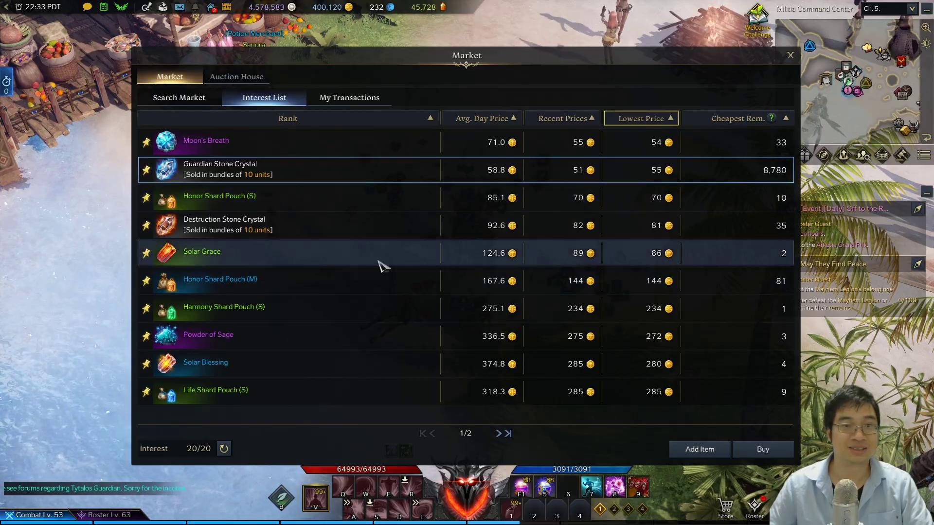
key("alt+Tab")
type("86")
Look up the Harmony and Life Shard Pouch (S) prices and set T1 Shard Pouch to 234 and T2 Shard Pouch to 285
left_click(353, 149)
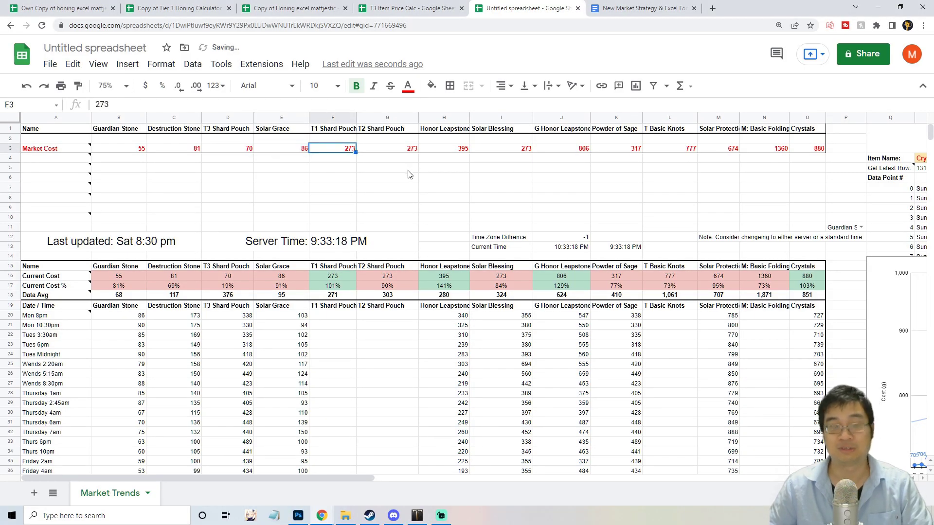
key("alt+Tab")
key("alt+Tab")
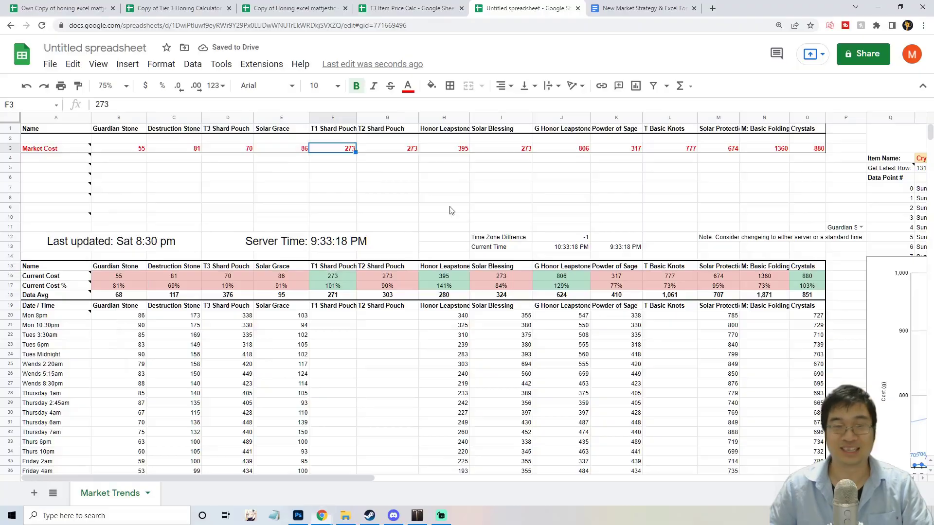
type("234")
key("Tab")
key("alt+Tab")
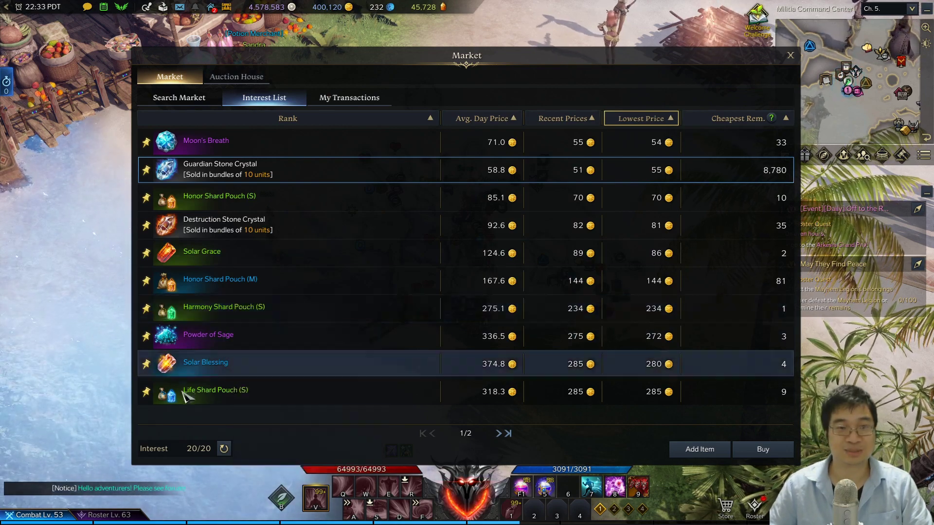
key("alt+Tab")
key("alt+Tab")
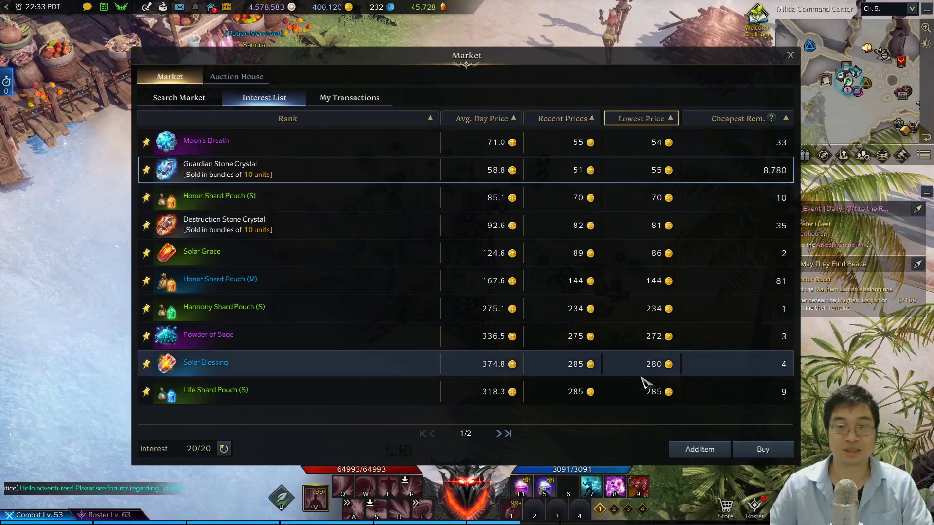
key("alt+Tab")
type("285")
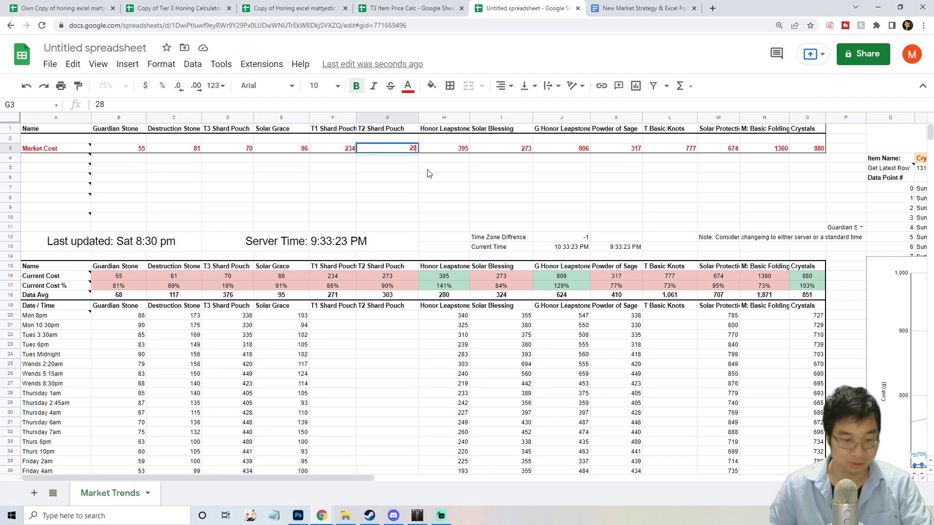
Enter the in-game prices as Market Cost: Honor Leapstone 317, Solar Blessing 280, G Honor Leapstone 830, Powder of Sage 272 and T Basic Knots 701
left_click(461, 151)
key("alt+Tab")
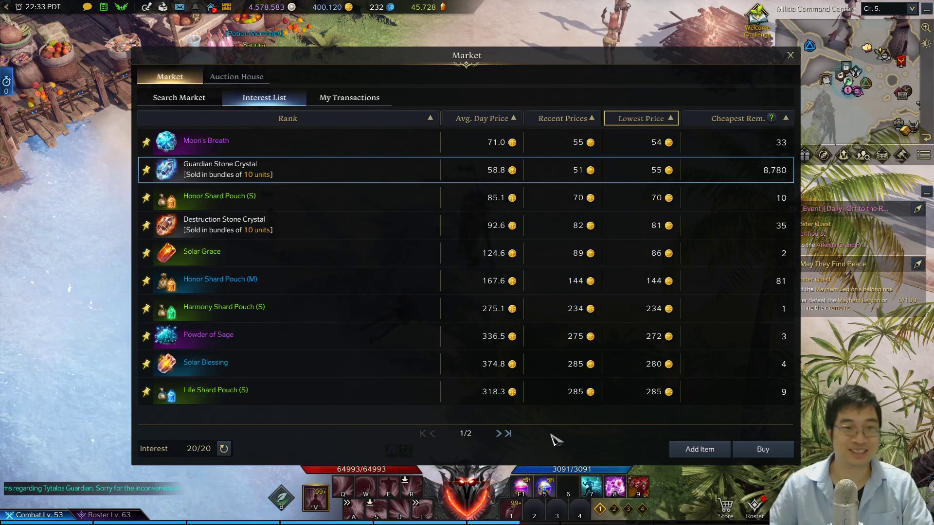
left_click(503, 435)
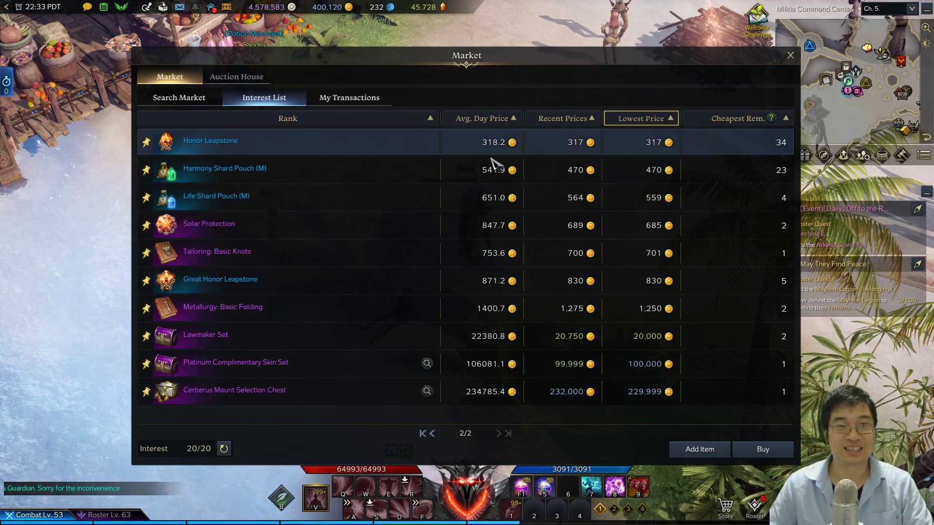
key("alt+Tab")
type("317")
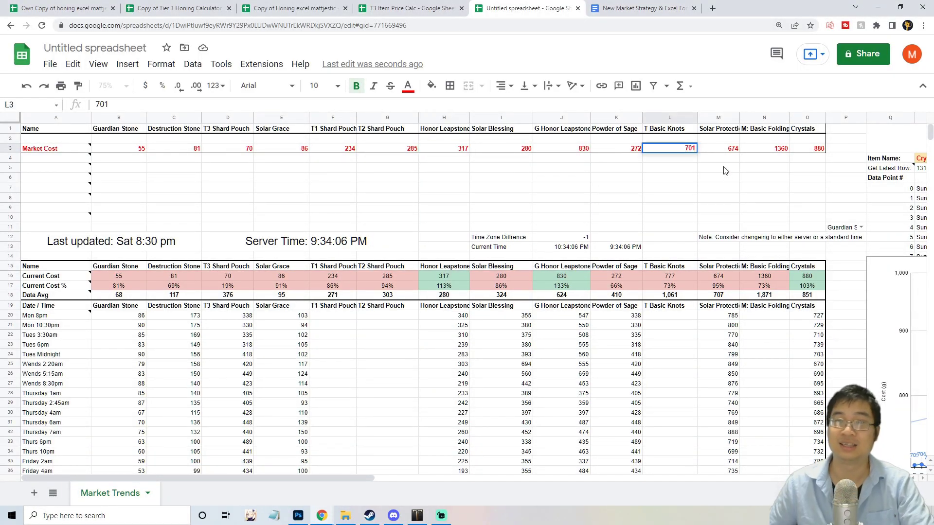
Check the second page of the interest list and set the Market Cost of Solar Protection to 685 and Metallurgy Basic Folding to 1250
key("alt+Tab")
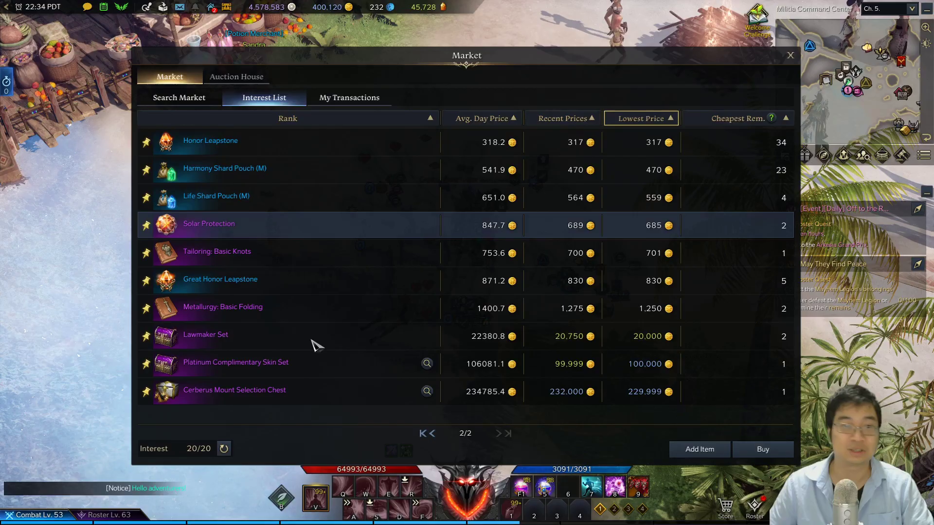
key("alt+Tab")
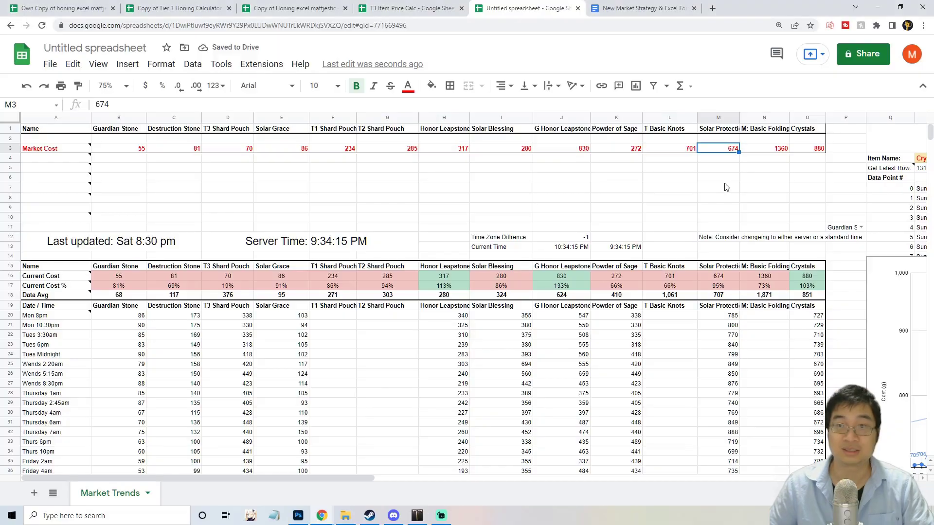
type("685")
left_click(779, 154)
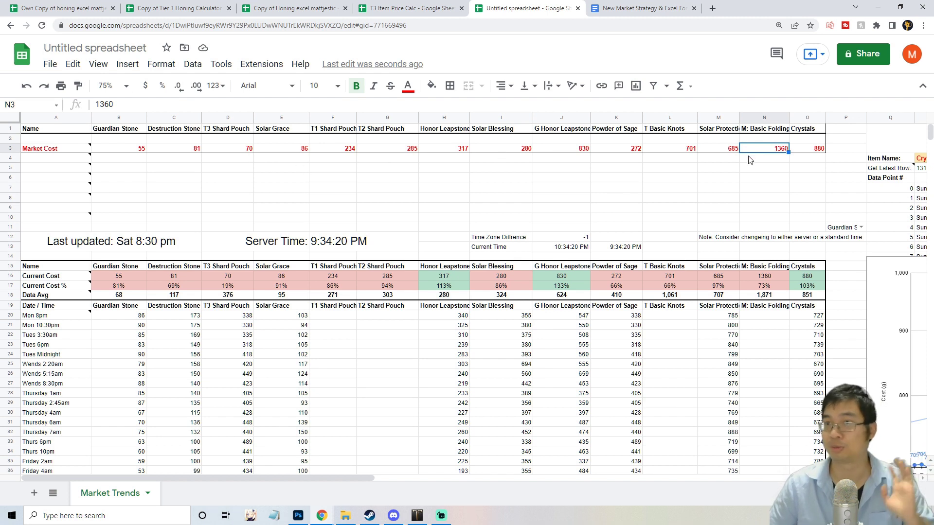
left_click_drag(366, 480, 428, 481)
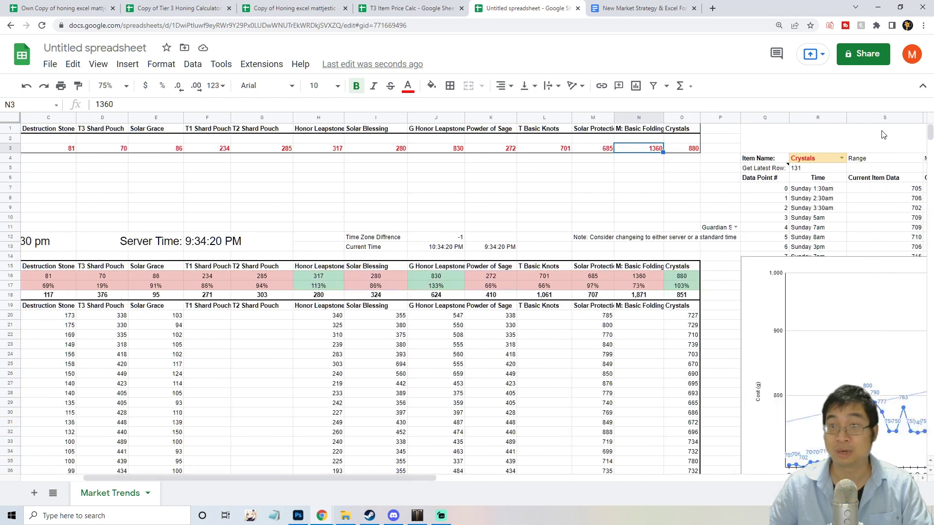
key("alt+Tab")
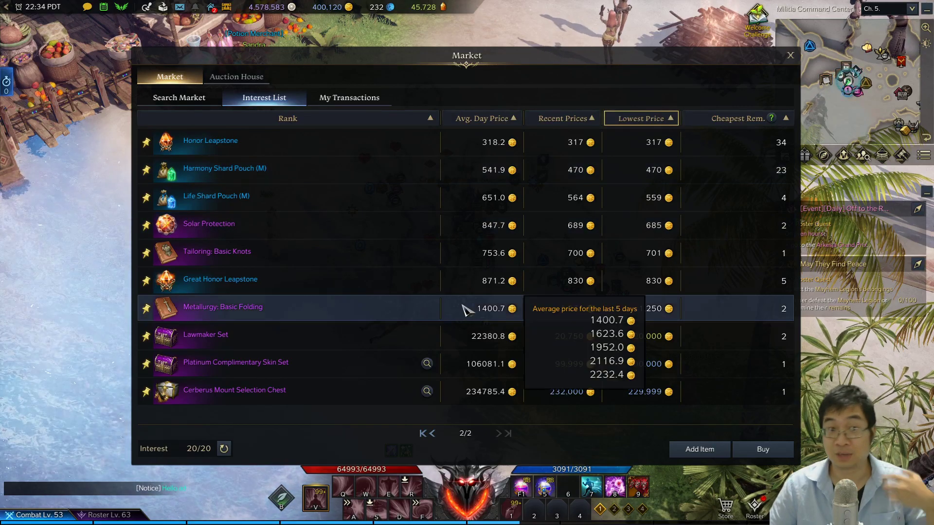
mouse_move(530, 326)
key("alt+Tab")
type("1")
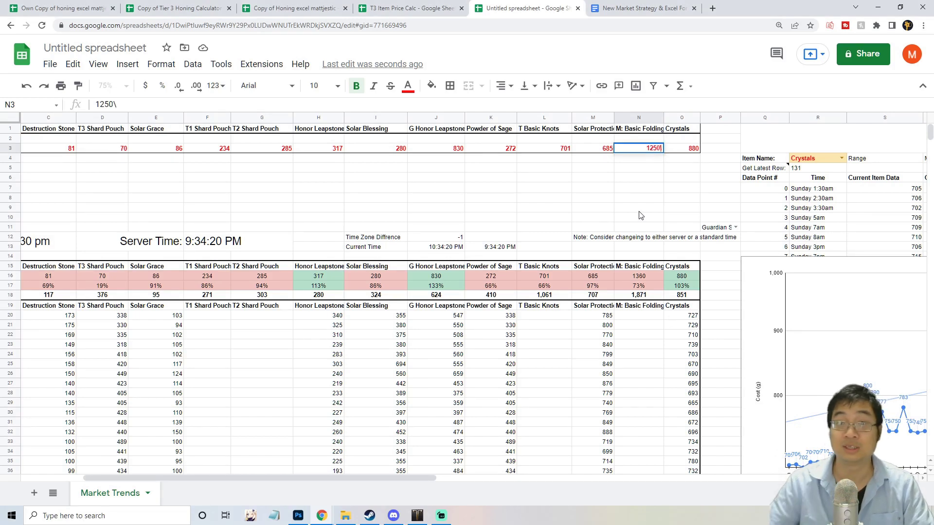
key("Return")
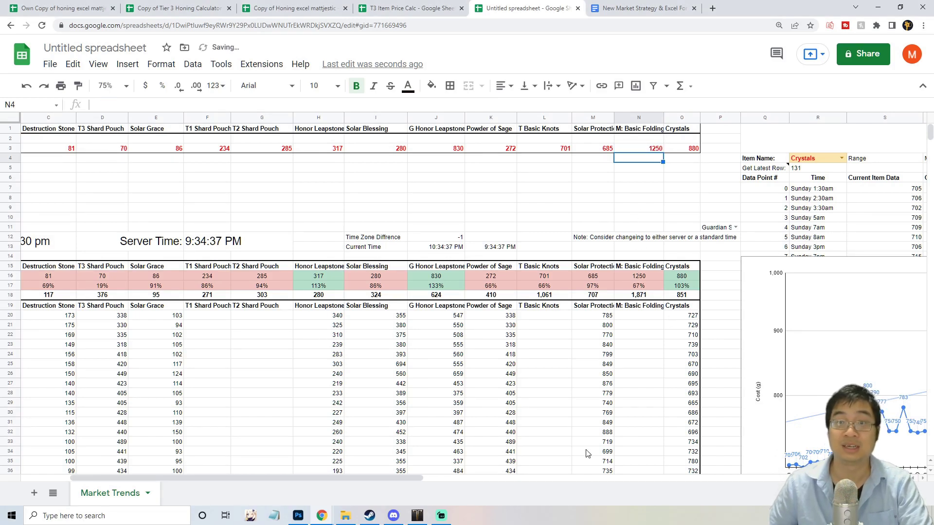
Switch to Lost Ark and open the shop's currency exchange to view the gold price for buying crystals
left_click(419, 515)
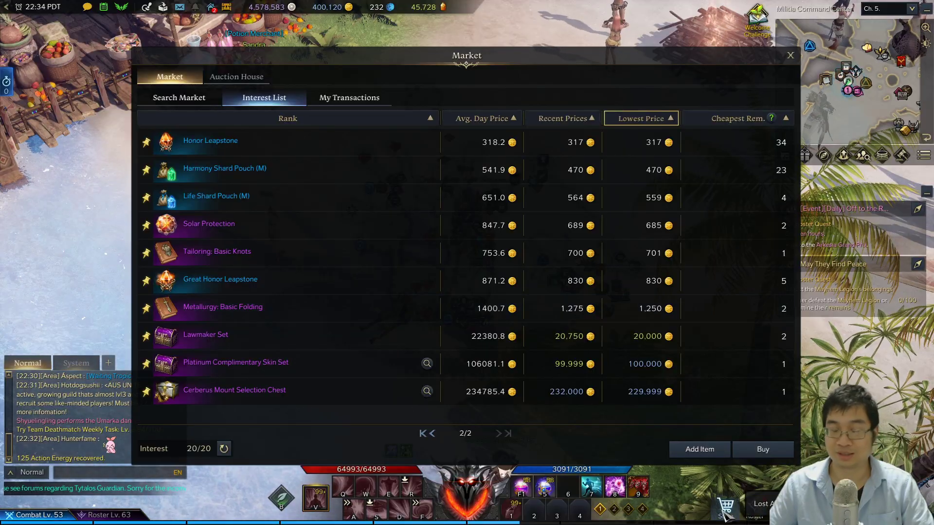
left_click(725, 506)
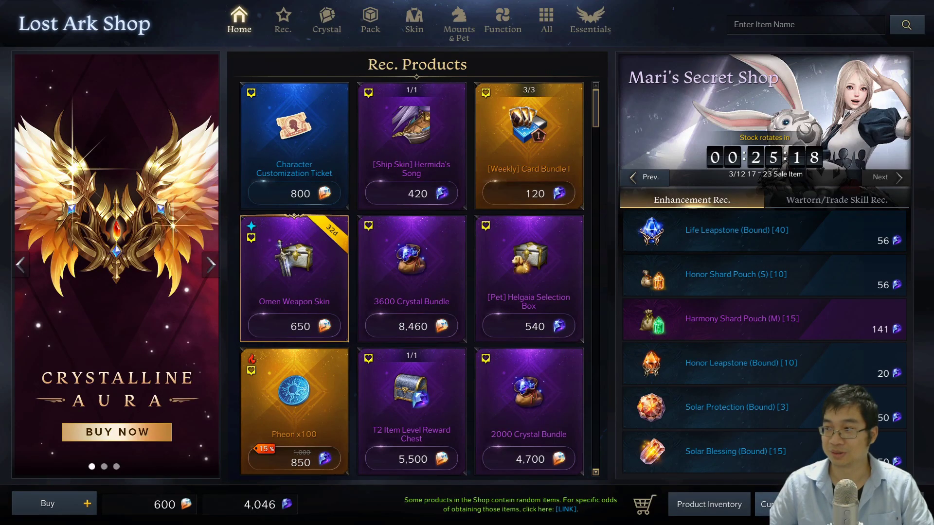
left_click(778, 505)
left_click(632, 295)
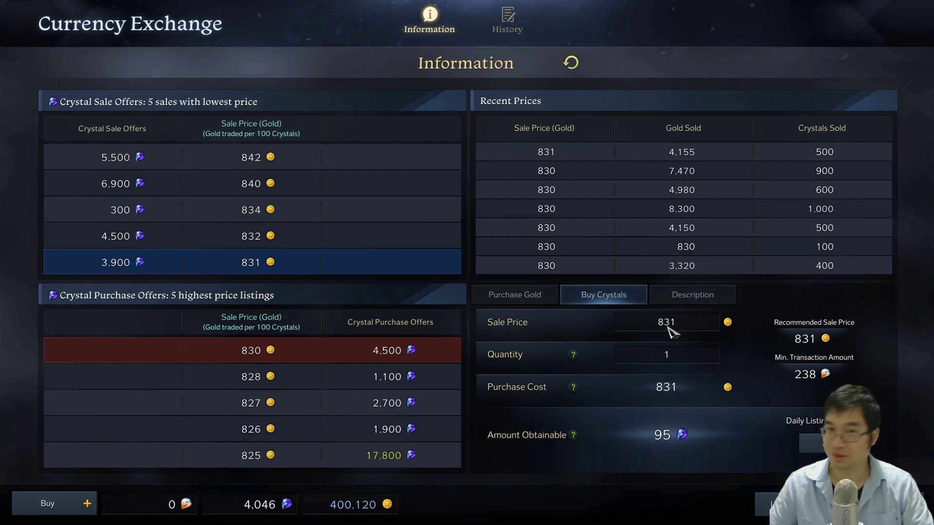
Review the ongoing transactions and past crystal purchase offers in the currency exchange history
left_click(508, 30)
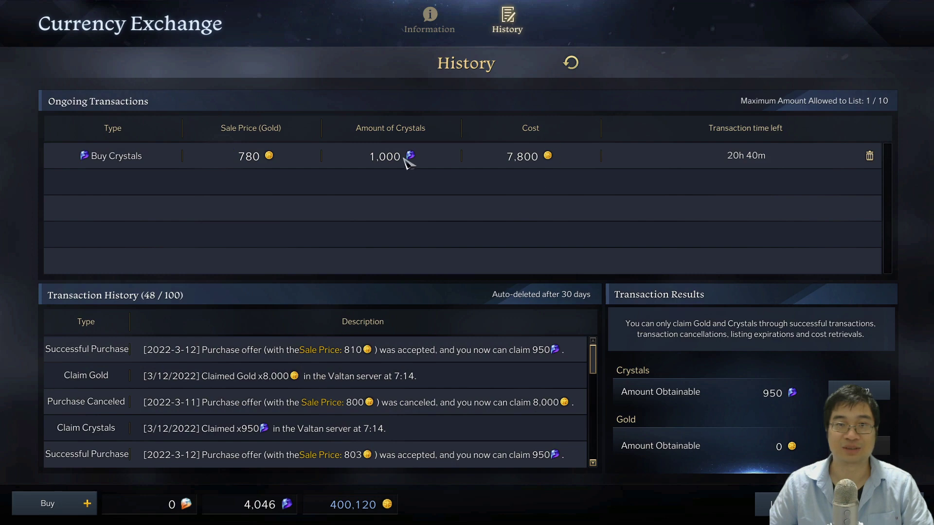
scroll(438, 408, "down", 5)
scroll(443, 408, "down", 10)
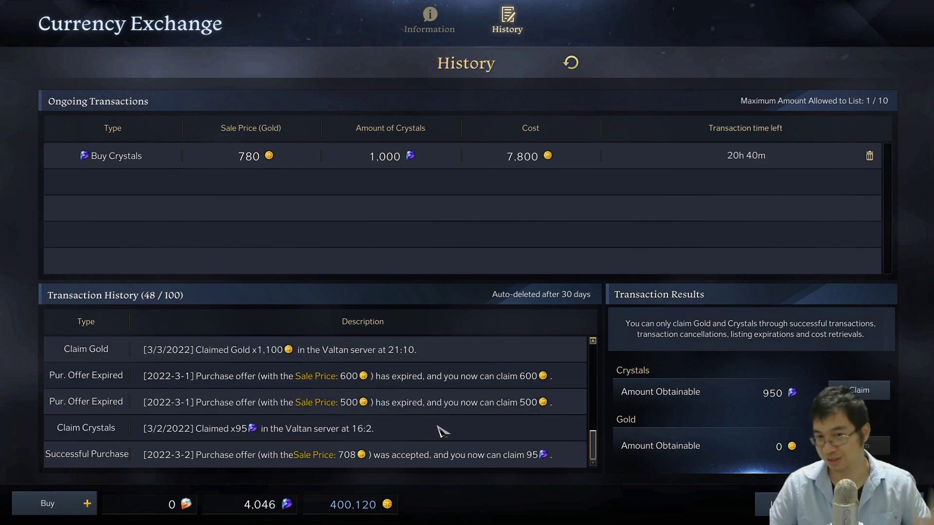
scroll(443, 432, "up", 8)
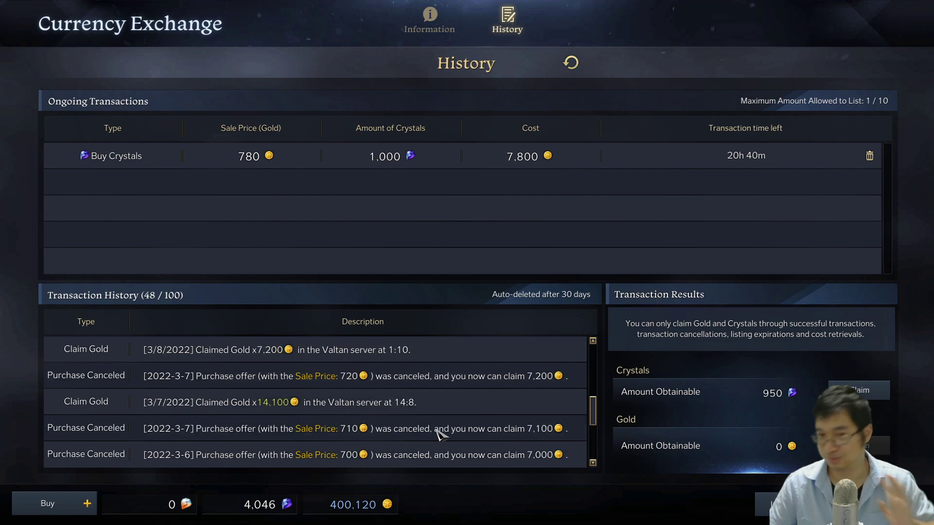
scroll(440, 433, "up", 5)
Return to the market trends spreadsheet and set the Market Cost of Crystals to 830
key("alt+Tab")
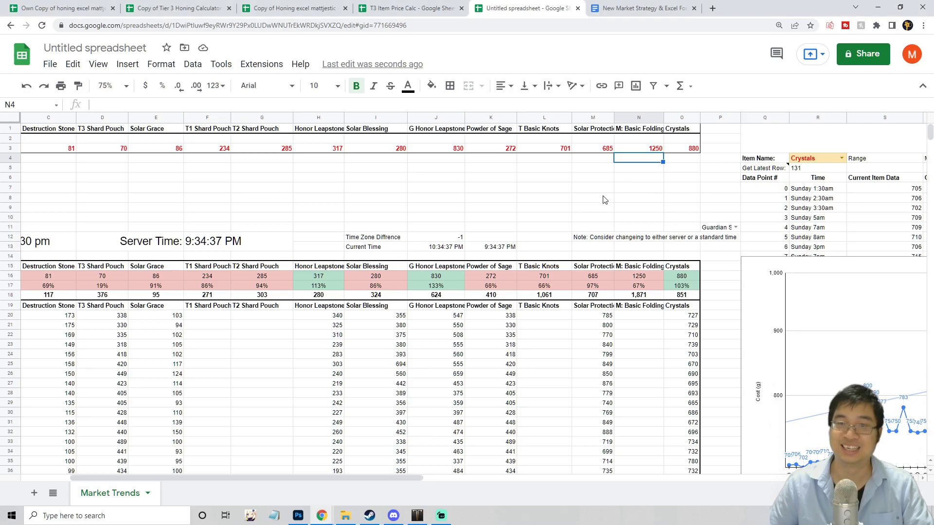
left_click(695, 149)
type("830")
key("Return")
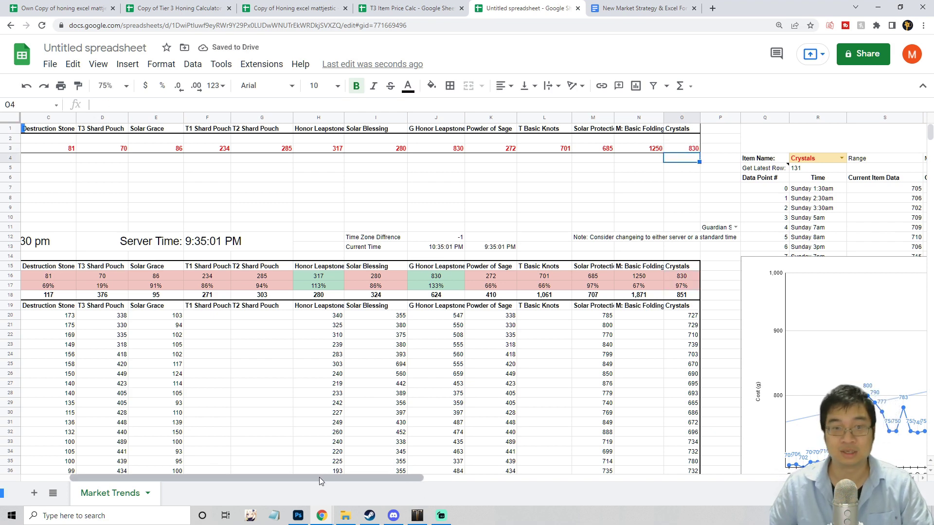
Copy the Market Cost values from Guardian Stone through Crystals into the first empty row of the price history, starting at B132
left_click_drag(319, 478, 116, 465)
left_click(813, 151)
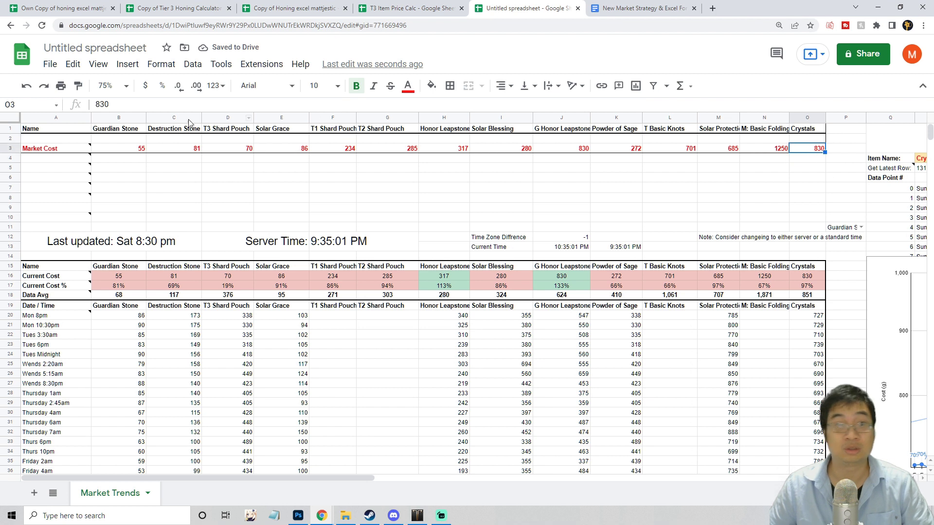
left_click(131, 150, "shift")
left_click_drag(129, 149, 796, 154)
key("ctrl+c")
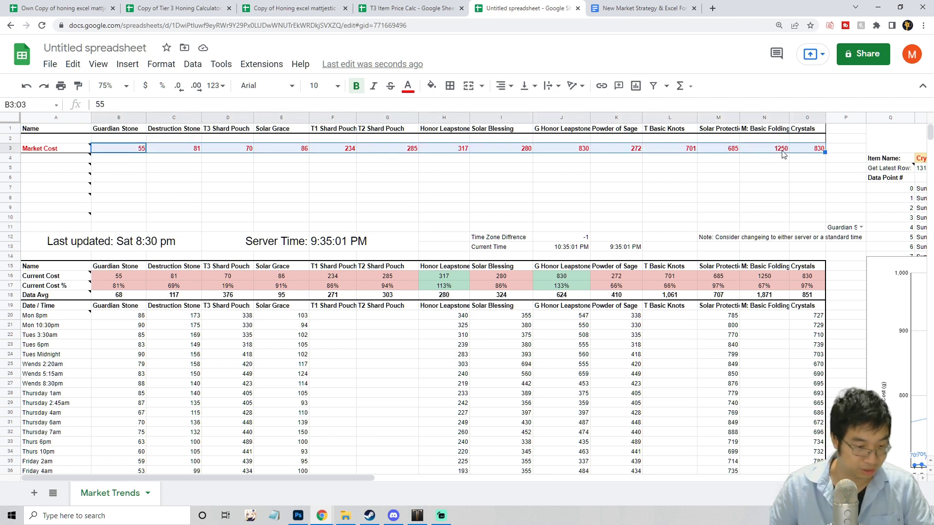
scroll(340, 387, "down", 20)
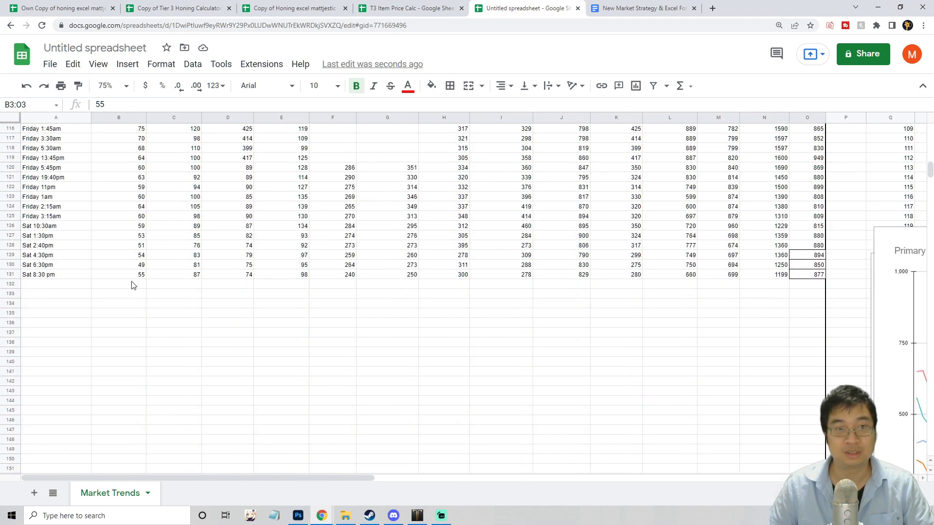
left_click(132, 285)
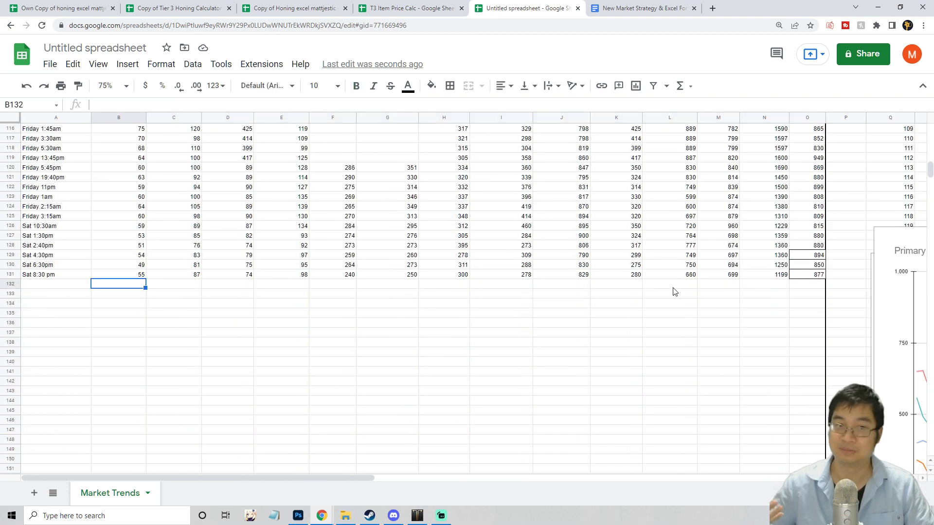
key("ctrl+v")
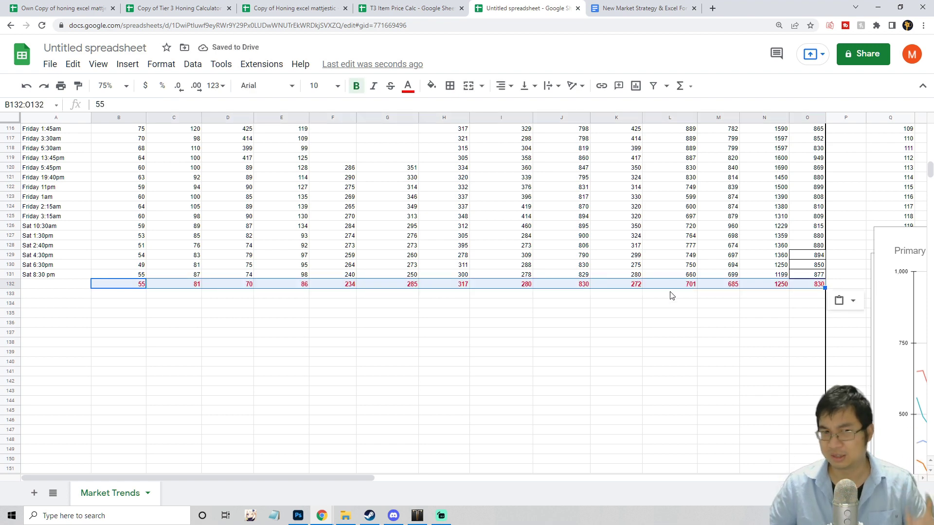
Review the current costs, cost percentages and data averages against the recorded price history rows
scroll(457, 324, "up", 13)
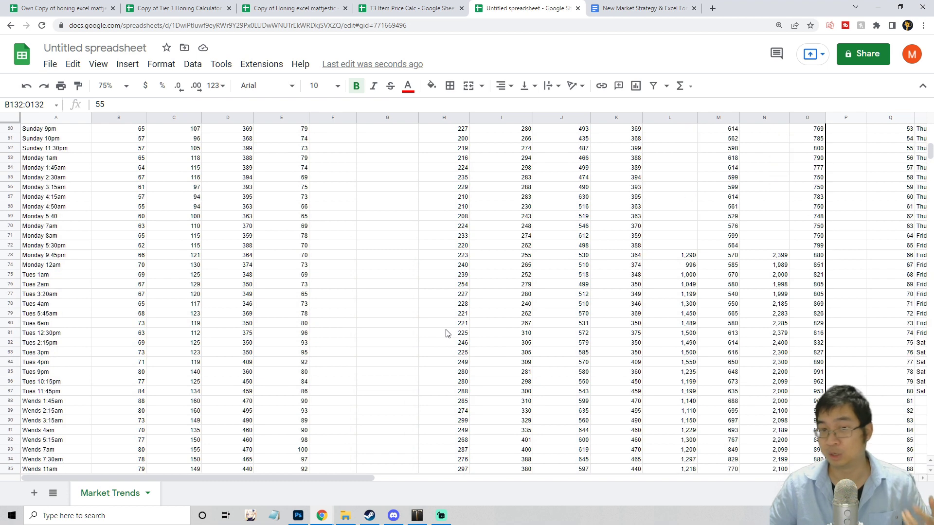
scroll(448, 333, "up", 8)
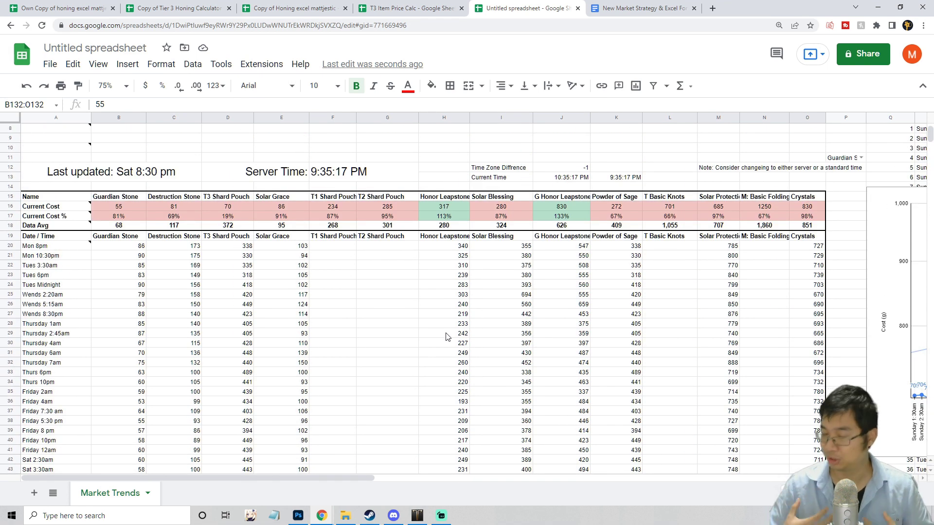
scroll(443, 340, "down", 2)
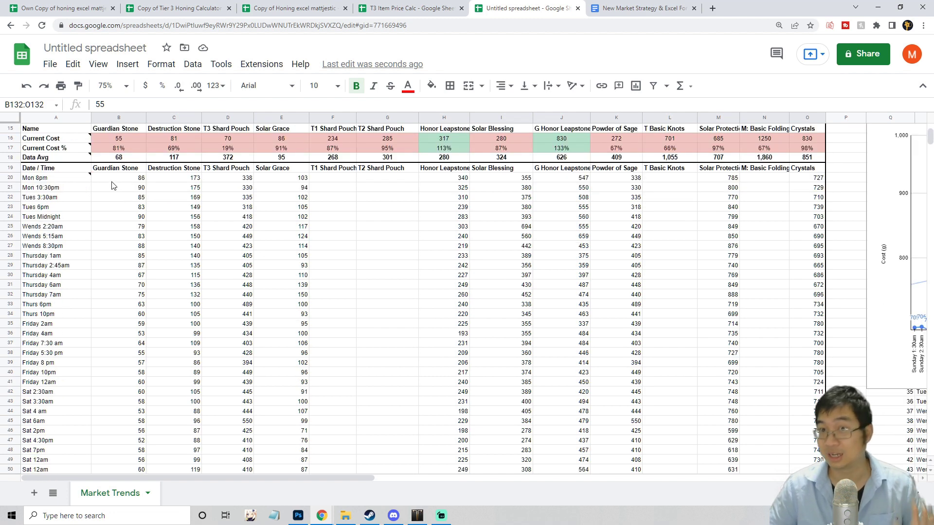
scroll(119, 185, "down", 20)
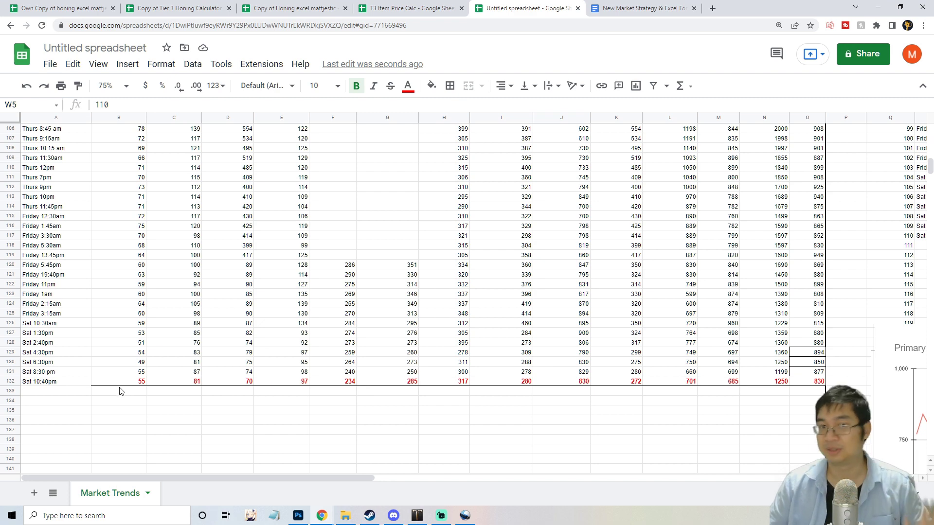
scroll(189, 403, "up", 20)
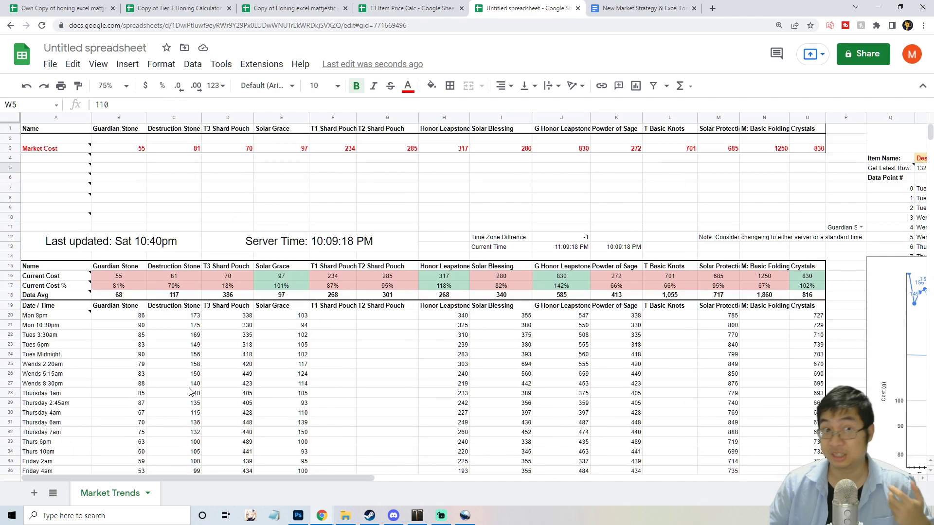
left_click_drag(121, 148, 805, 151)
scroll(292, 436, "down", 5)
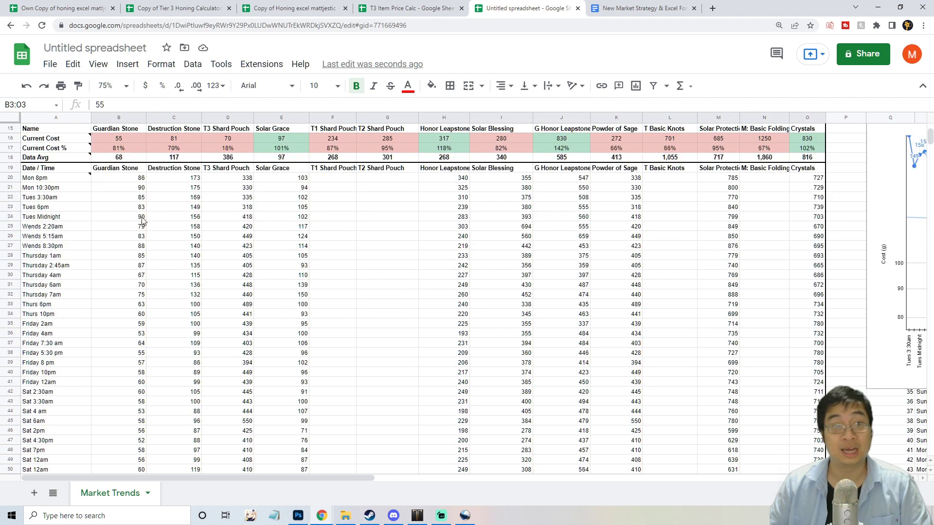
Select the whole price history in A20:O132 and examine the Destruction Stone data chart built from it
left_click_drag(58, 182, 808, 382)
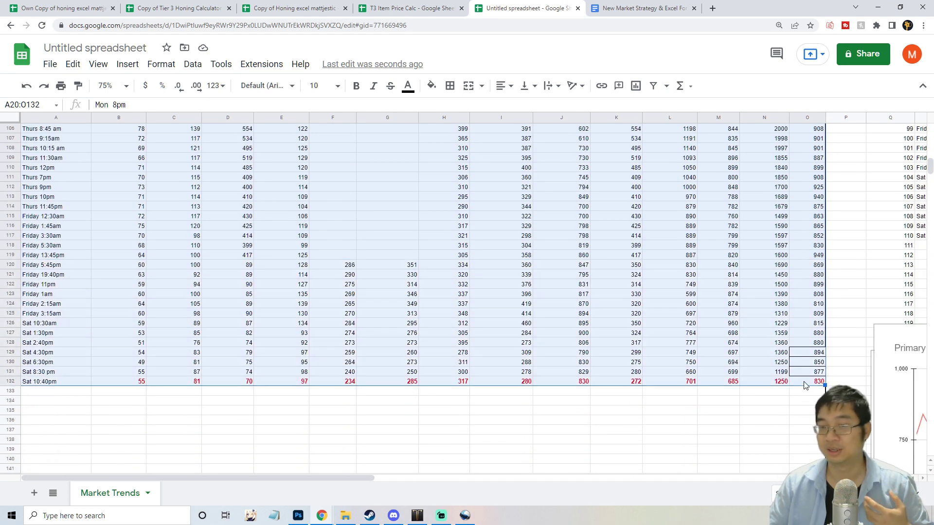
scroll(684, 411, "up", 13)
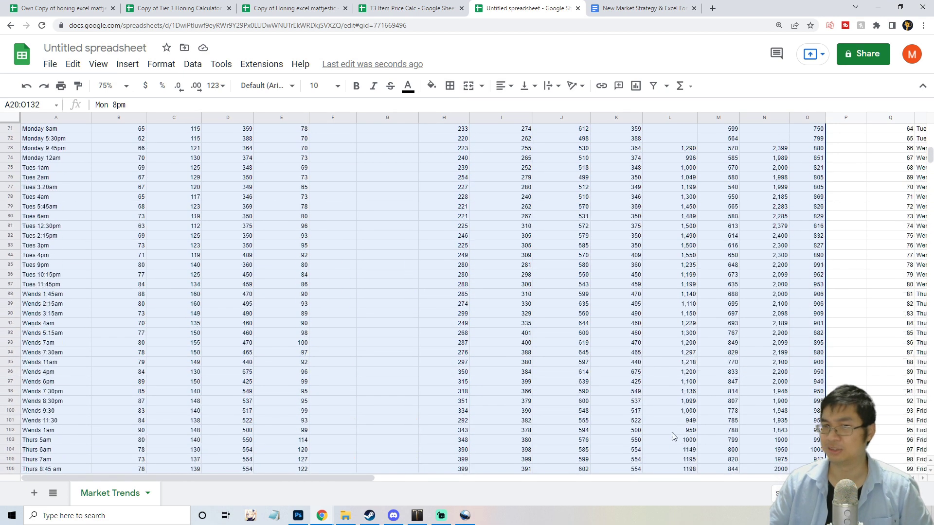
left_click_drag(323, 478, 568, 478)
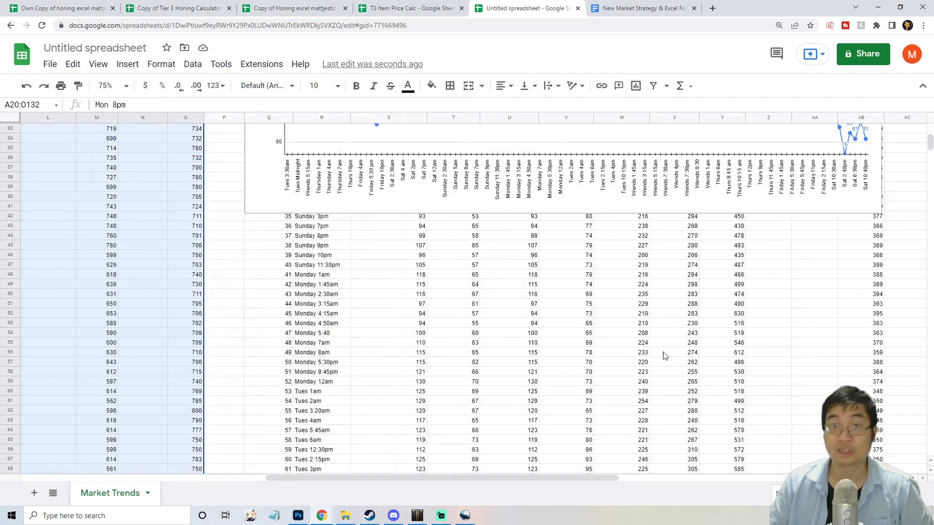
scroll(626, 314, "up", 8)
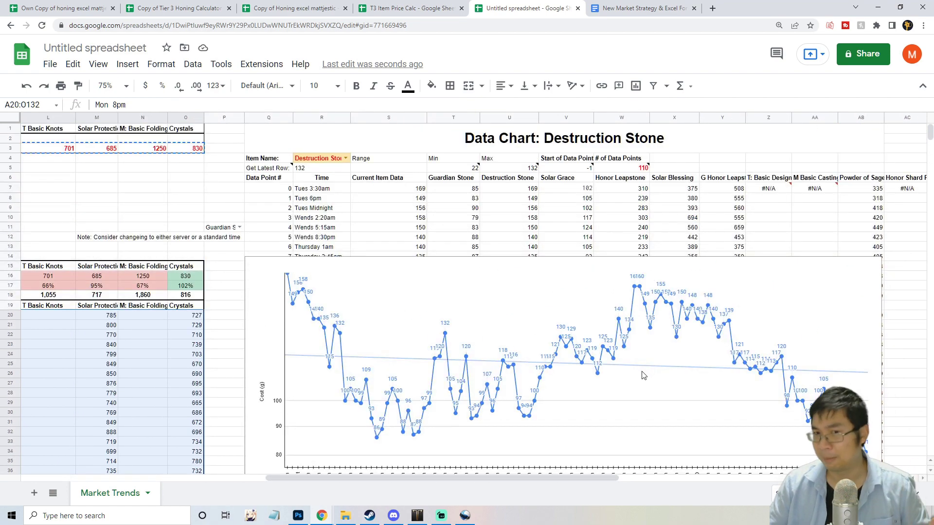
left_click_drag(577, 480, 332, 480)
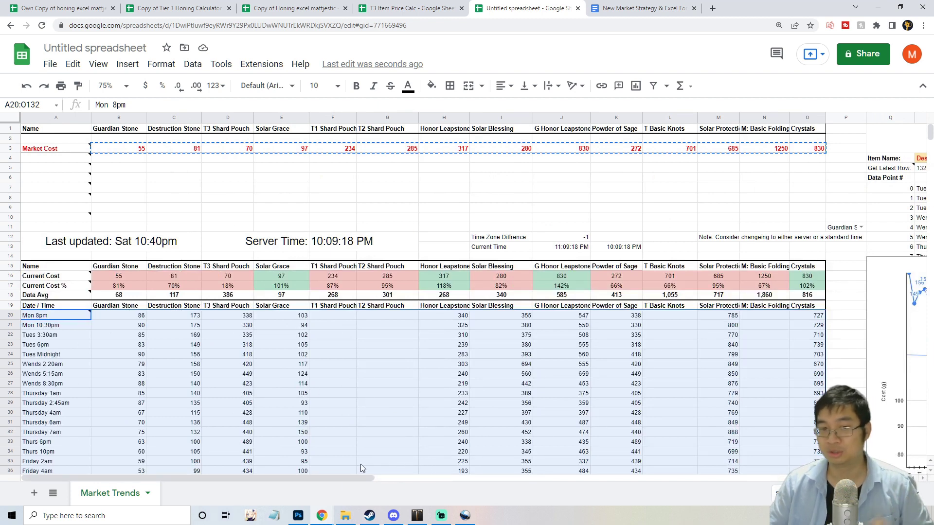
left_click_drag(348, 480, 597, 480)
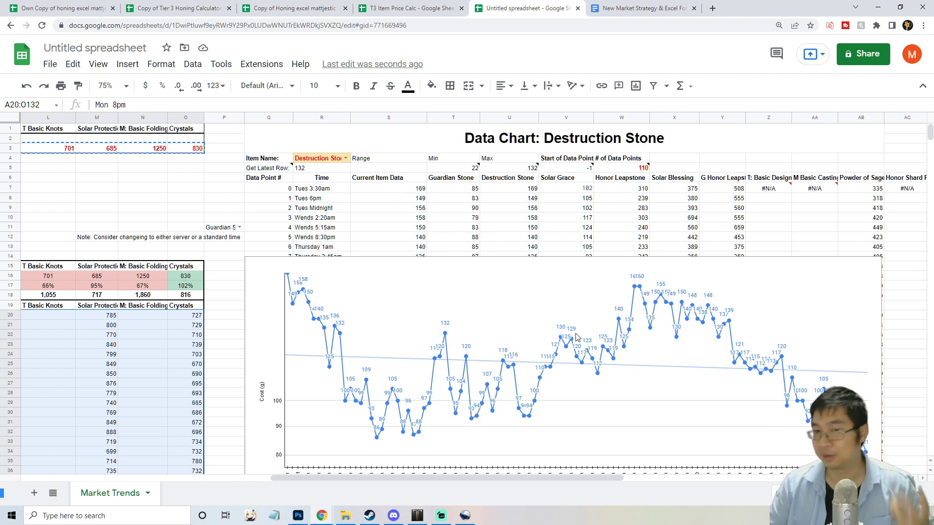
left_click_drag(603, 480, 230, 448)
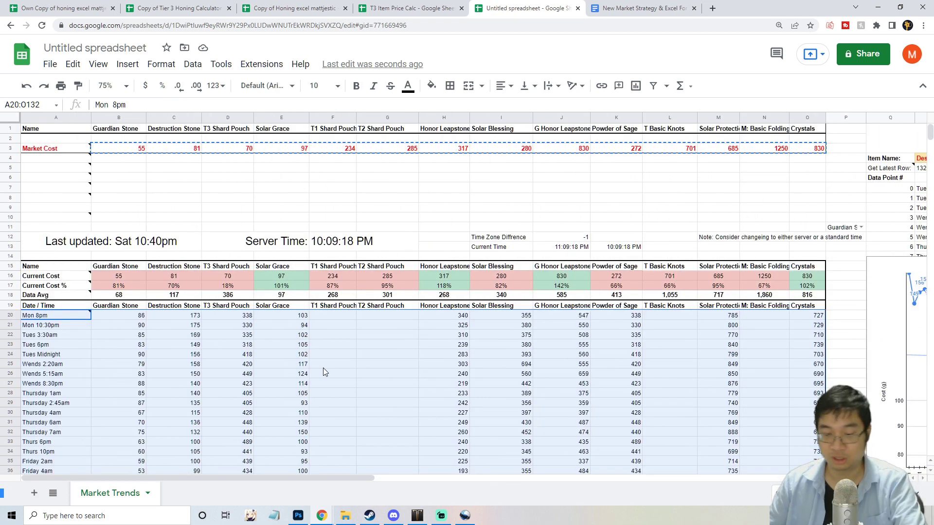
Clear all recorded price history data in A20:O132
left_click(172, 172)
left_click_drag(56, 315, 806, 359)
key("Delete")
scroll(343, 375, "up", 20)
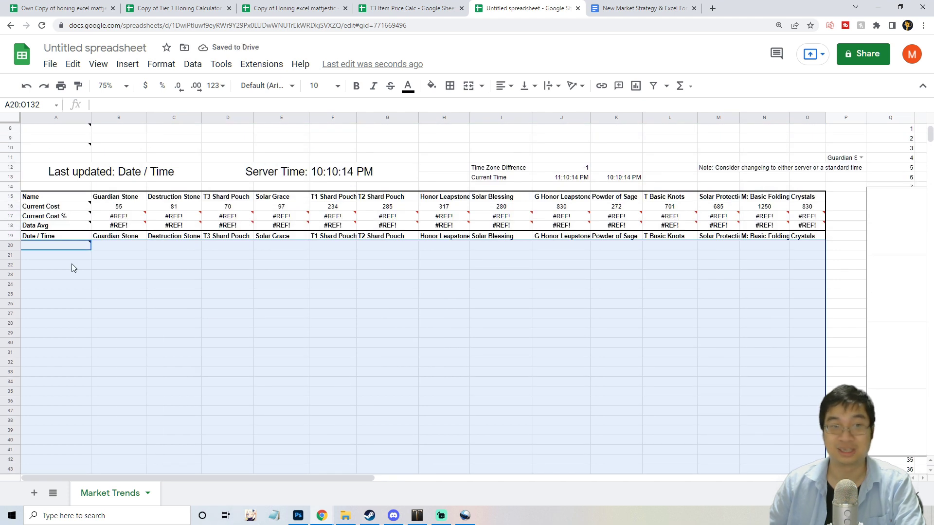
left_click(79, 249)
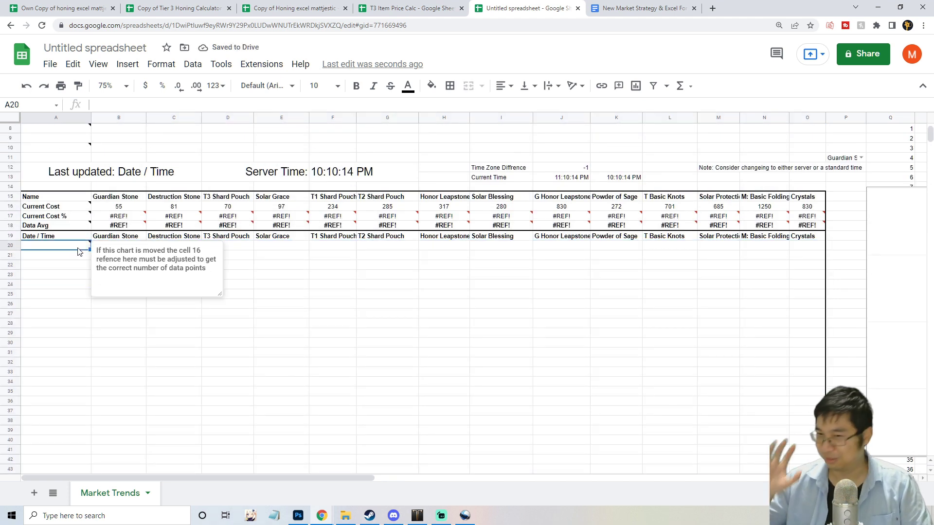
scroll(195, 275, "up", 3)
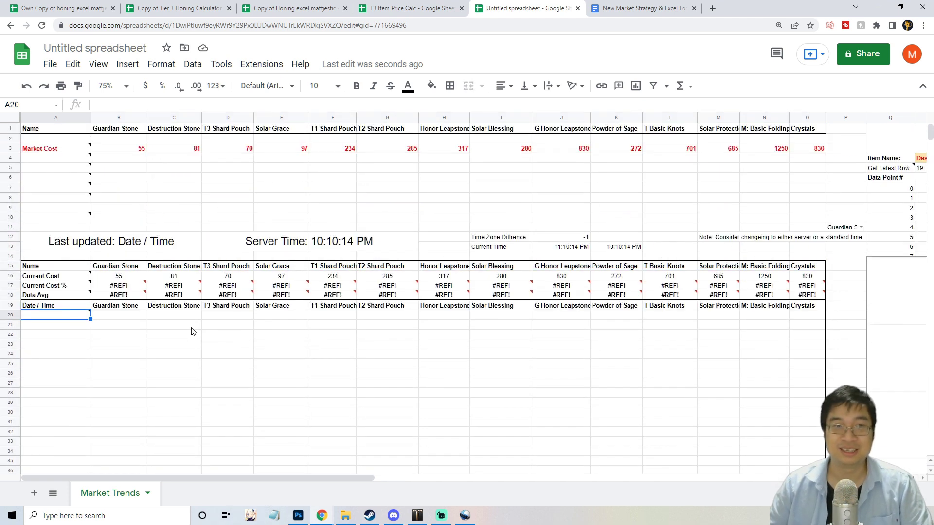
Copy the Market Cost values from B3:O3 into the first history row and label its date and time Sun 1am
left_click(48, 149)
left_click(169, 205)
left_click_drag(129, 150, 804, 152)
key("ctrl+c")
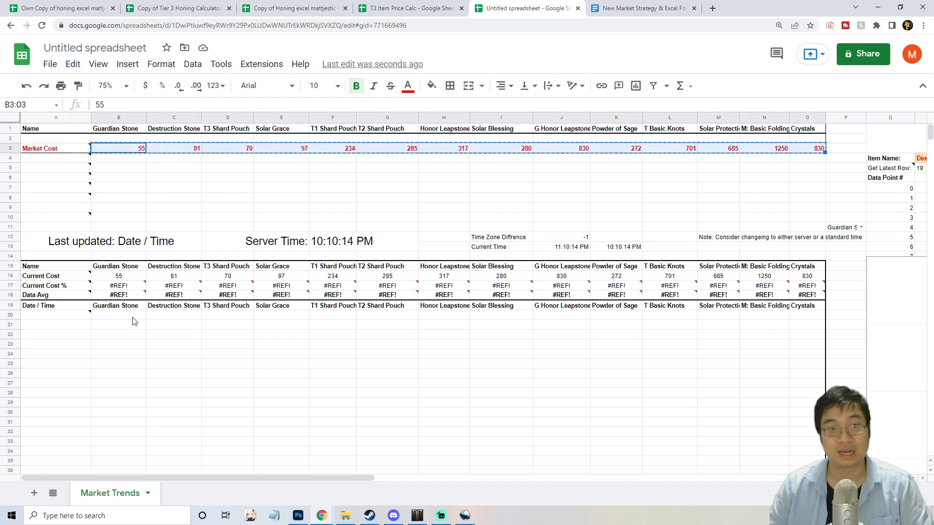
left_click(131, 317)
key("ctrl+v")
left_click(38, 317)
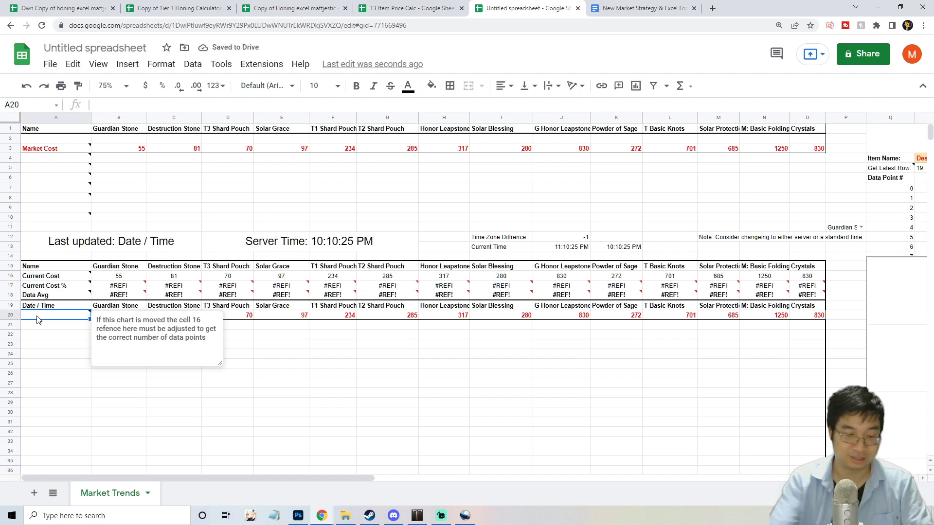
type("Sun 1am")
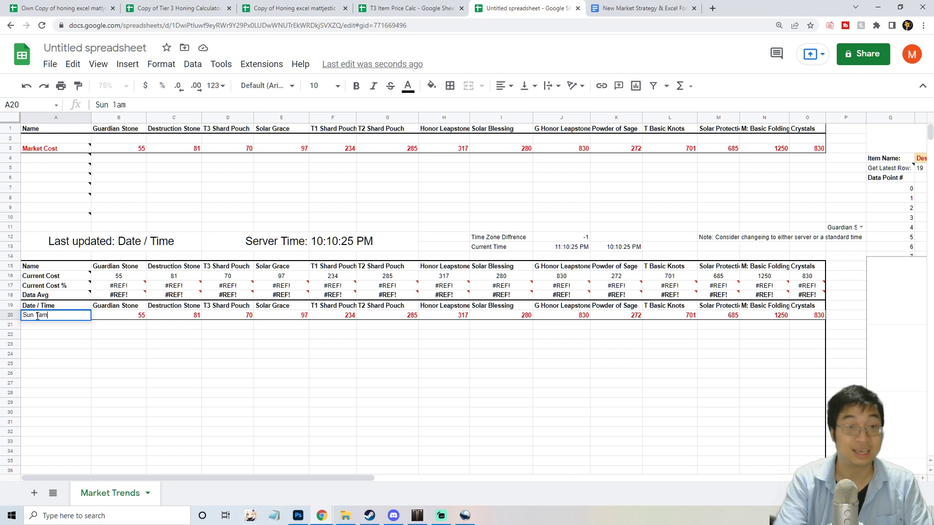
key("Return")
Duplicate the Sun 1am history row into the row below and relabel the copy Sun 4am
left_click_drag(58, 315, 463, 316)
left_click(281, 356)
left_click(73, 321)
left_click_drag(117, 319, 792, 319)
key("ctrl+c")
left_click(62, 325)
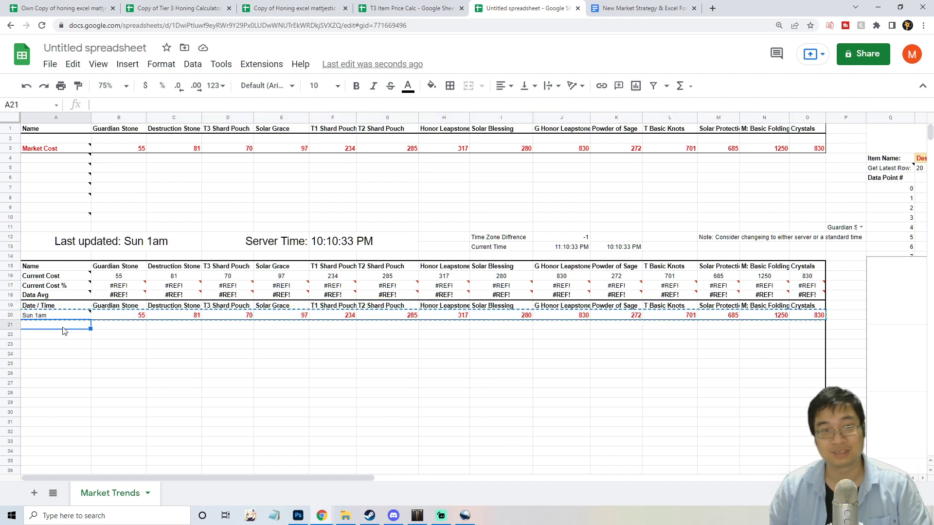
key("ctrl+v")
double_click(41, 325)
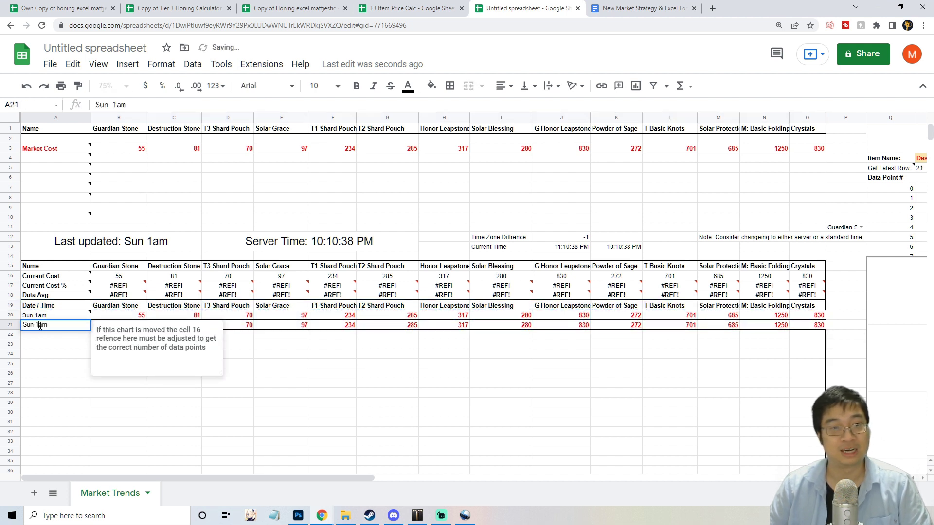
key("BackSpace")
key("BackSpace")
key("BackSpace")
type("4am")
key("Return")
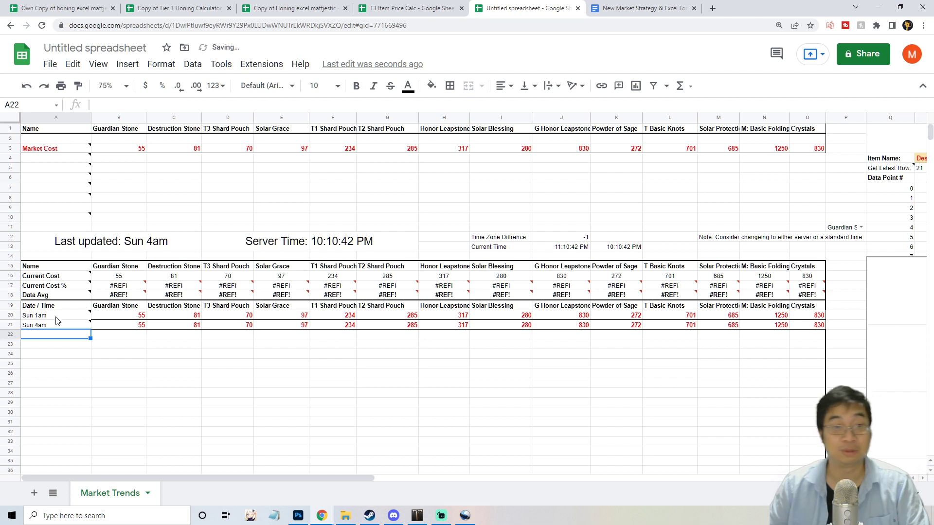
Set the Guardian Stone price in the Sun 4am row to 40
left_click(117, 327)
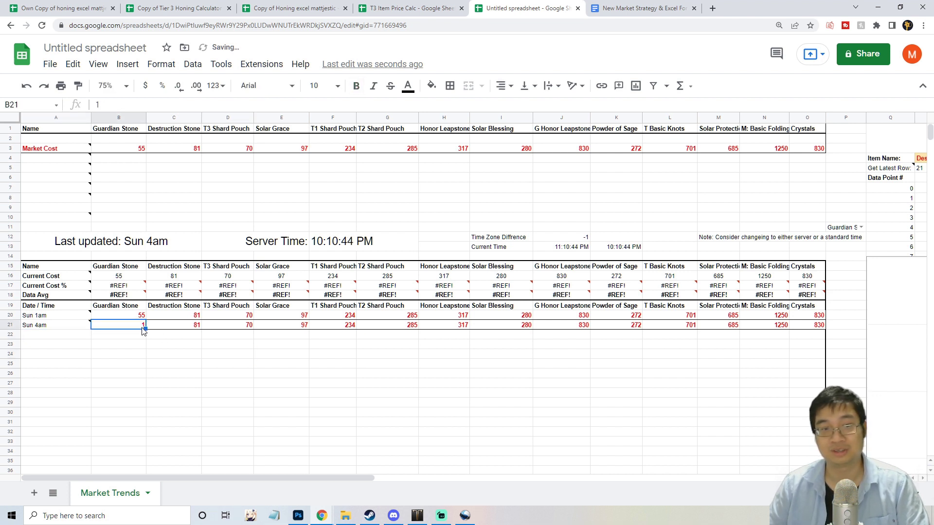
type("1")
key("BackSpace")
type("40")
left_click(177, 355)
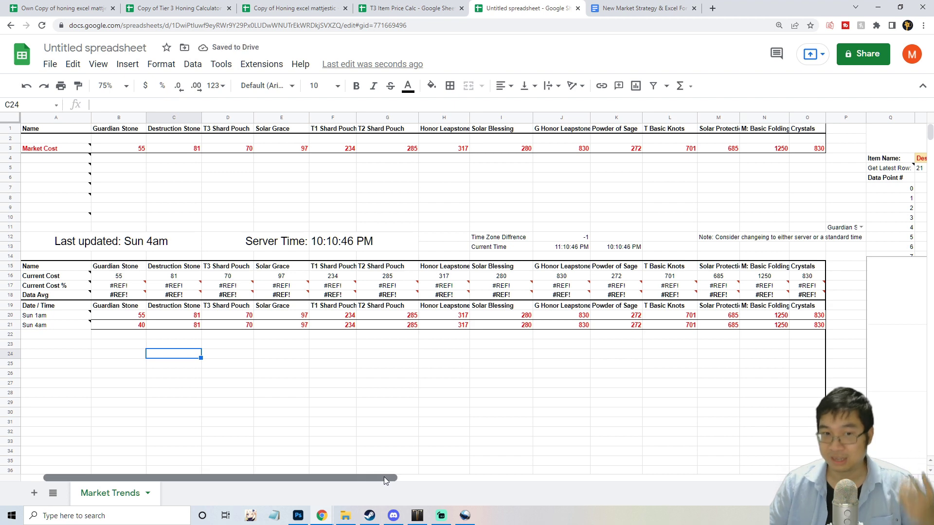
Set the data chart's number of data points to 2 and switch its item to a Solar material
scroll(319, 352, "down", 5)
scroll(325, 369, "up", 5)
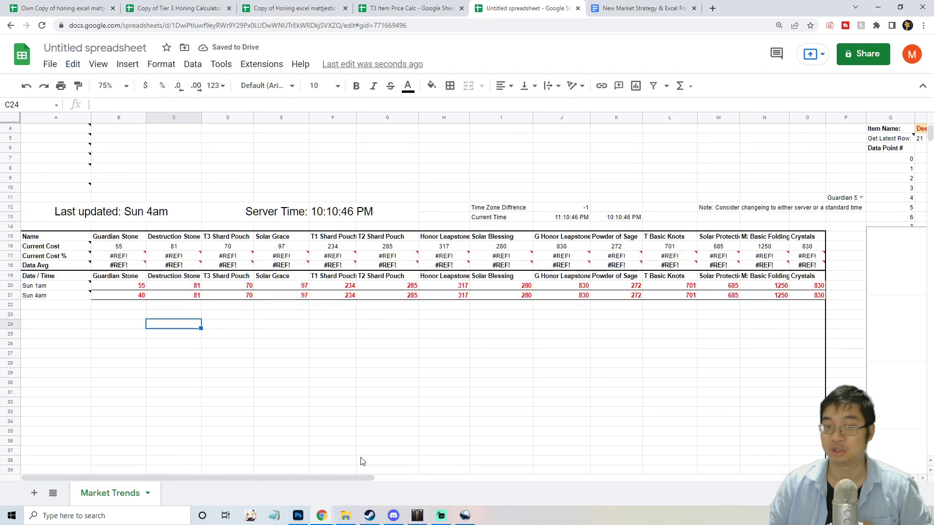
left_click_drag(354, 477, 667, 475)
scroll(578, 239, "up", 1)
left_click(491, 169)
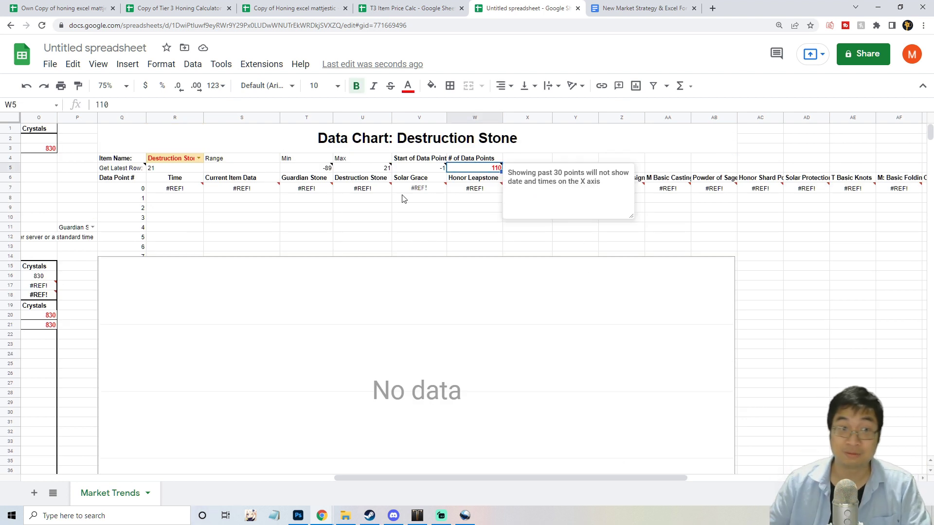
type("2")
key("Return")
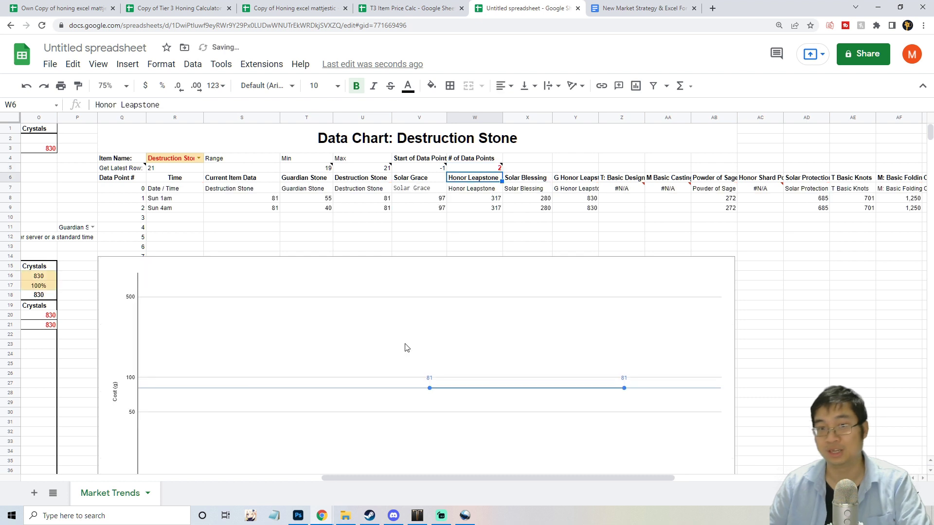
left_click(195, 161)
left_click(196, 217)
Set the Destruction Stone price in the Sun 4am row to 4
left_click_drag(487, 479, 182, 477)
left_click(189, 329)
type("4")
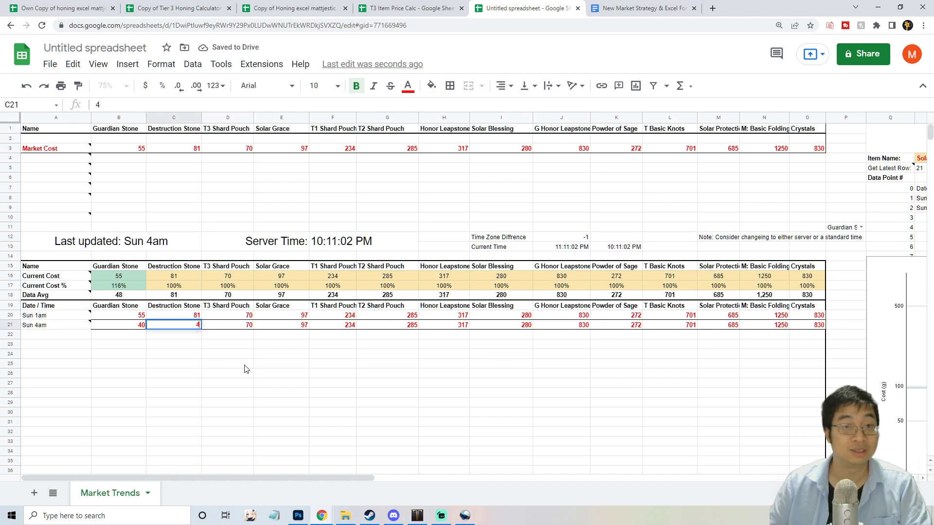
left_click(234, 364)
Switch the data chart's item to Guardian Stone and view its price trend line
left_click_drag(330, 481, 625, 486)
left_click(519, 158)
left_click(511, 173)
scroll(605, 385, "down", 2)
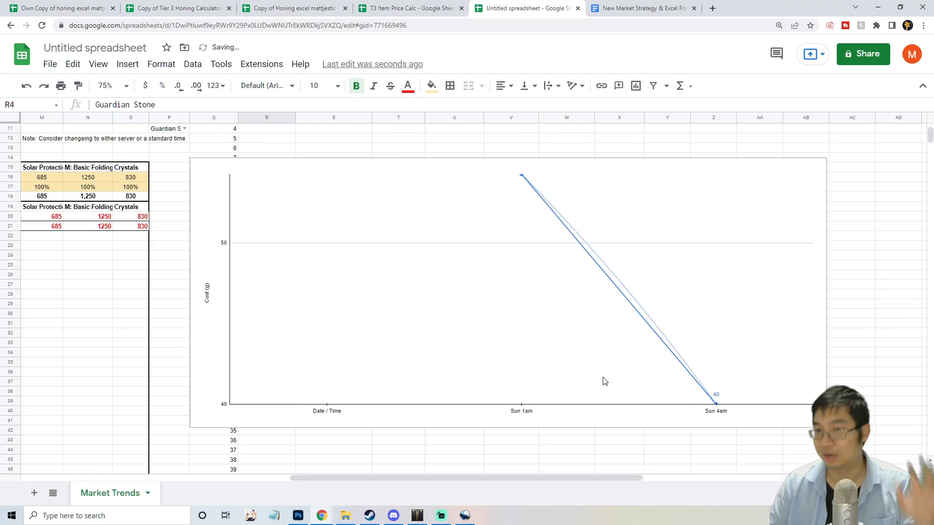
scroll(574, 370, "up", 2)
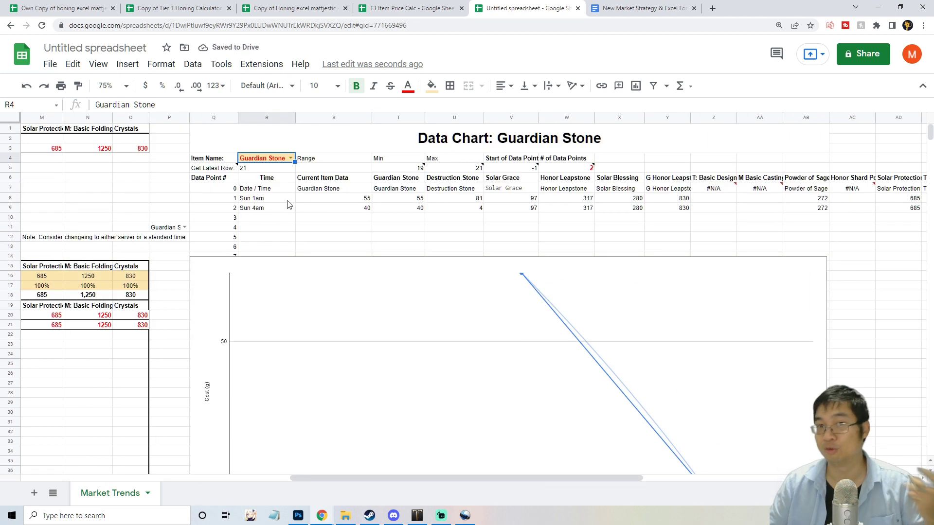
Switch the data chart's item to Destruction Stone
left_click(290, 158)
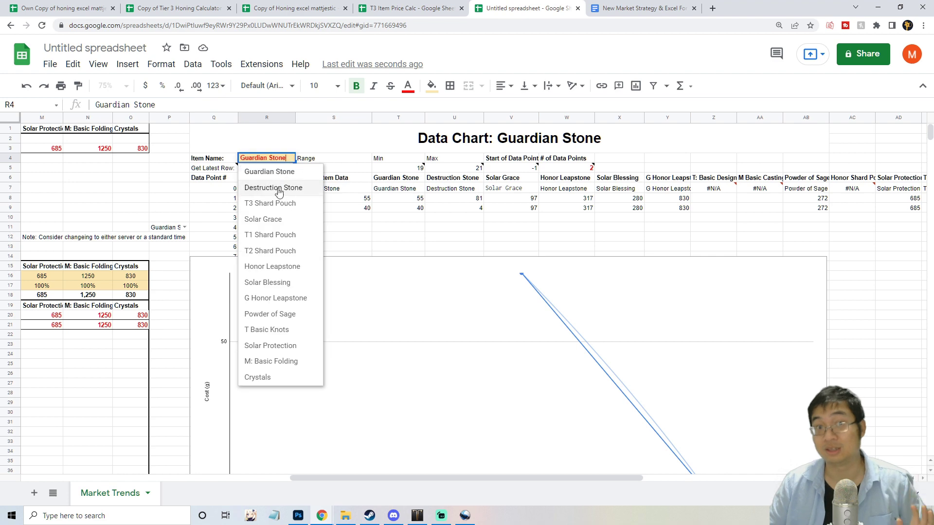
left_click(273, 188)
Duplicate the Sun 1am and Sun 4am price rows into rows 22 and 23 of the price log
left_click_drag(484, 483, 139, 438)
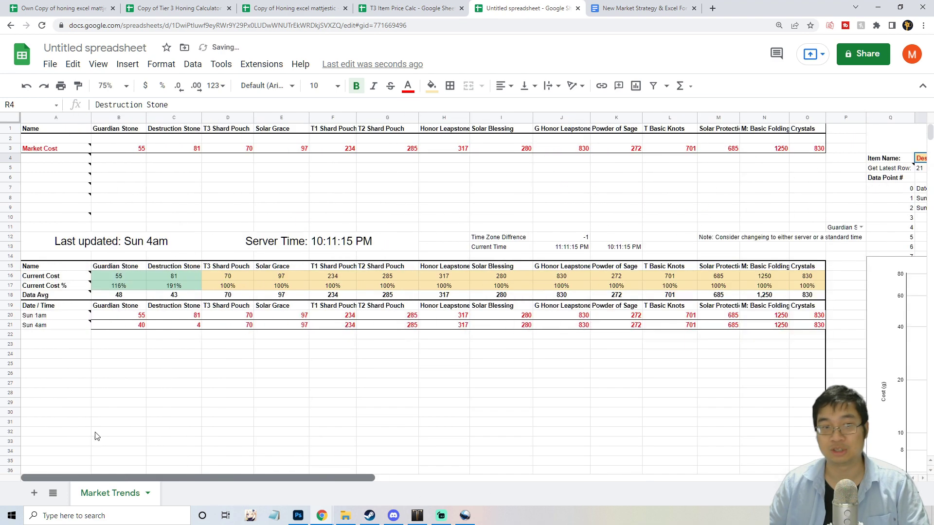
left_click_drag(97, 314, 808, 331)
left_click(131, 335)
key("ctrl+v")
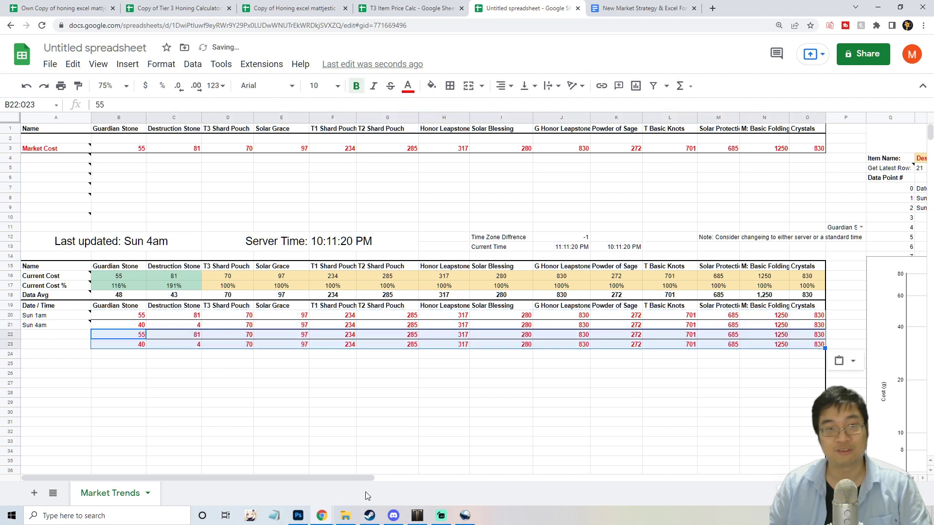
Copy the Sun 4am time label into the Date / Time cells of rows 22 and 23
left_click(39, 325)
key("ctrl+c")
left_click(41, 334)
key("ctrl+v")
left_click(37, 342)
key("ctrl+v")
Change the time labels of the two new price rows to Sun 6am and Sun 10am
double_click(40, 335)
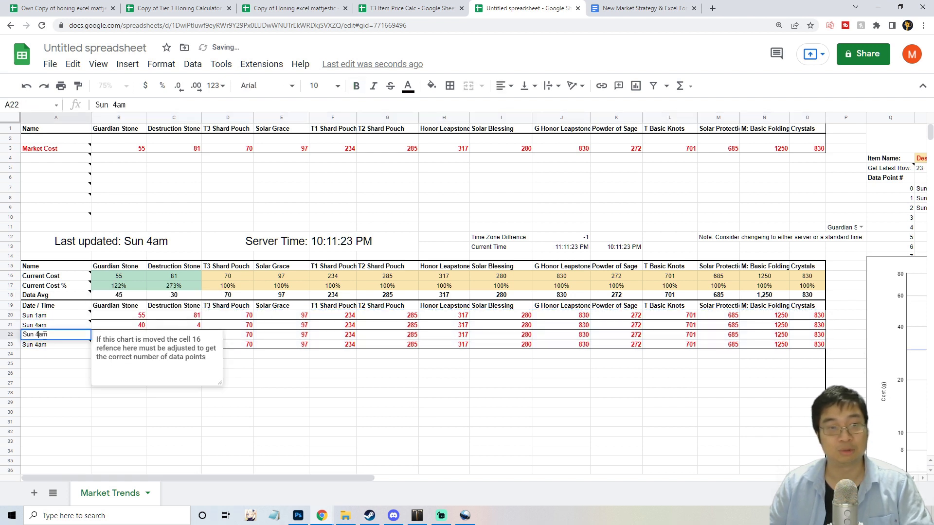
key("Return")
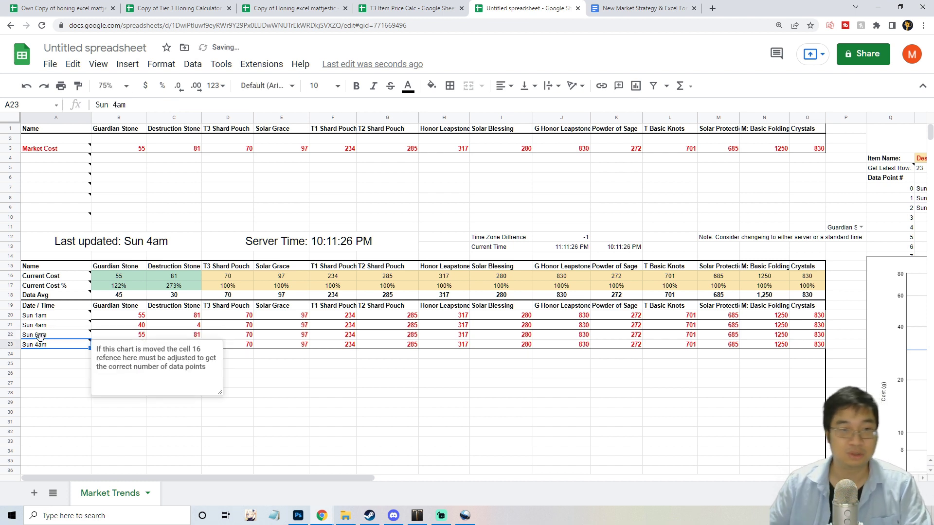
double_click(41, 344)
key("Left")
key("Left")
key("BackSpace")
type("10")
key("Return")
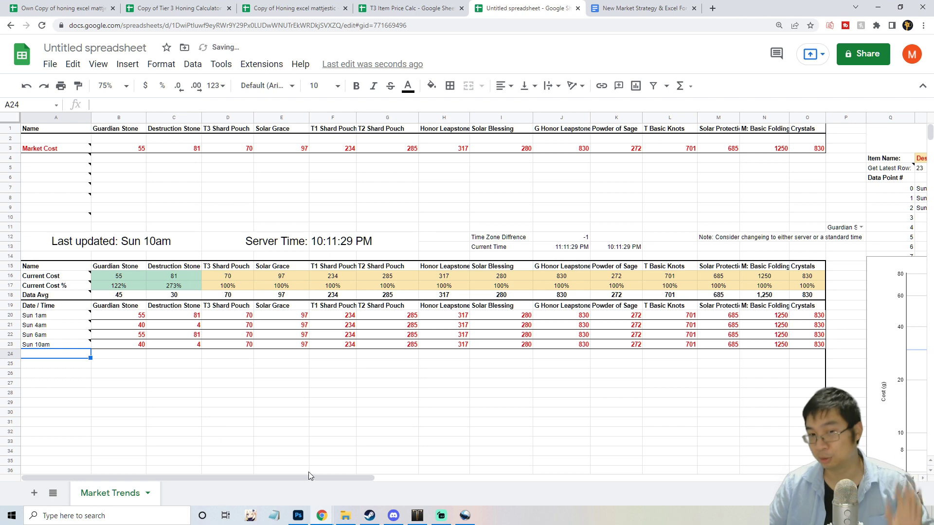
Set the data chart's number of data points to 4 and view the Destruction Stone price line
left_click_drag(314, 478, 577, 472)
scroll(686, 367, "down", 3)
scroll(686, 367, "up", 3)
left_click(638, 167)
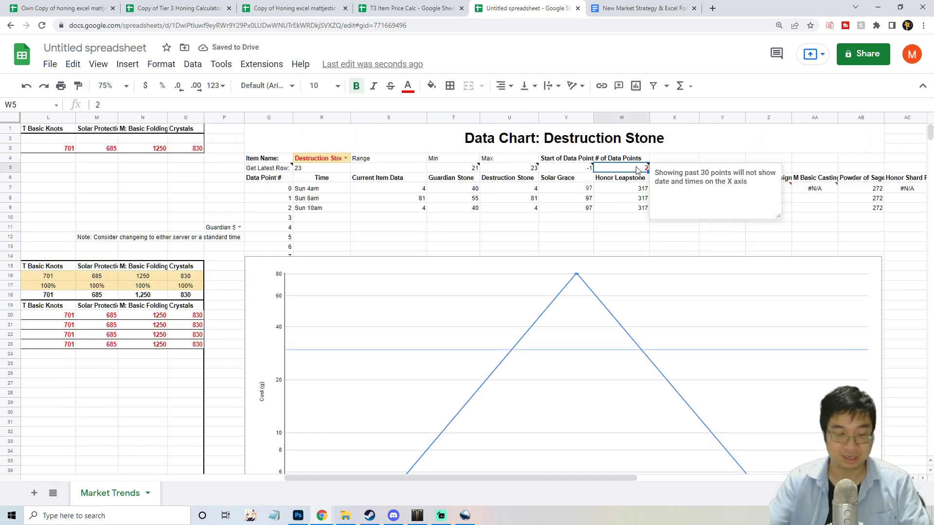
type("4")
key("Return")
scroll(620, 310, "down", 2)
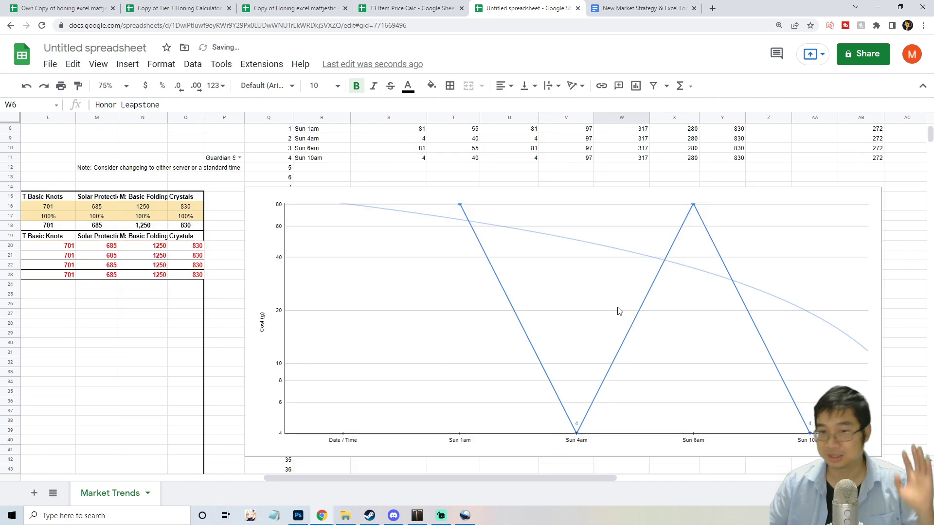
scroll(619, 312, "up", 2)
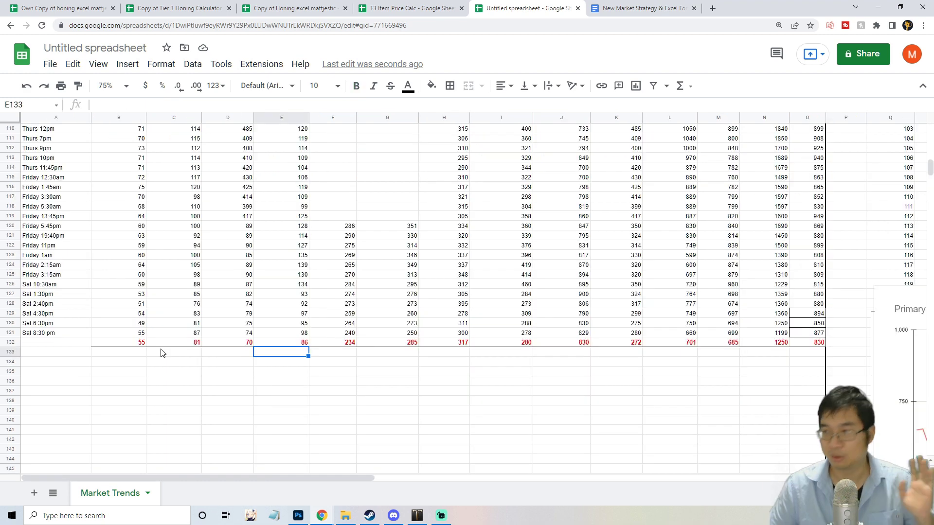
Label the newest price row, row 132, with the time Sat 10:40pm
left_click(117, 343)
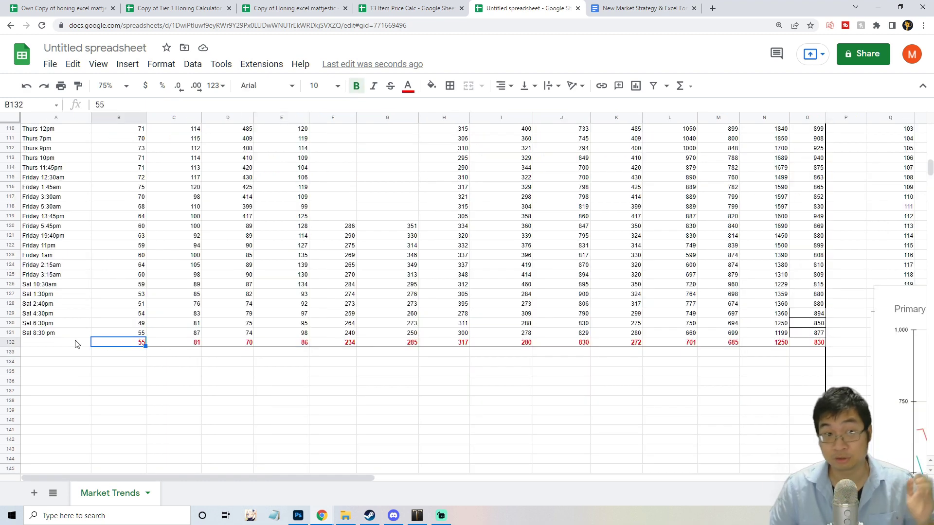
left_click(61, 348)
left_click(418, 516)
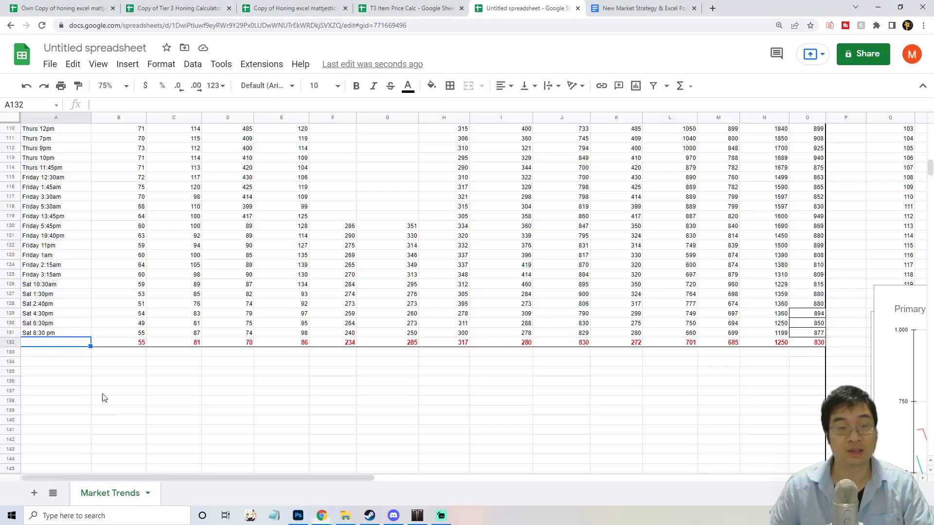
type("Sat 1")
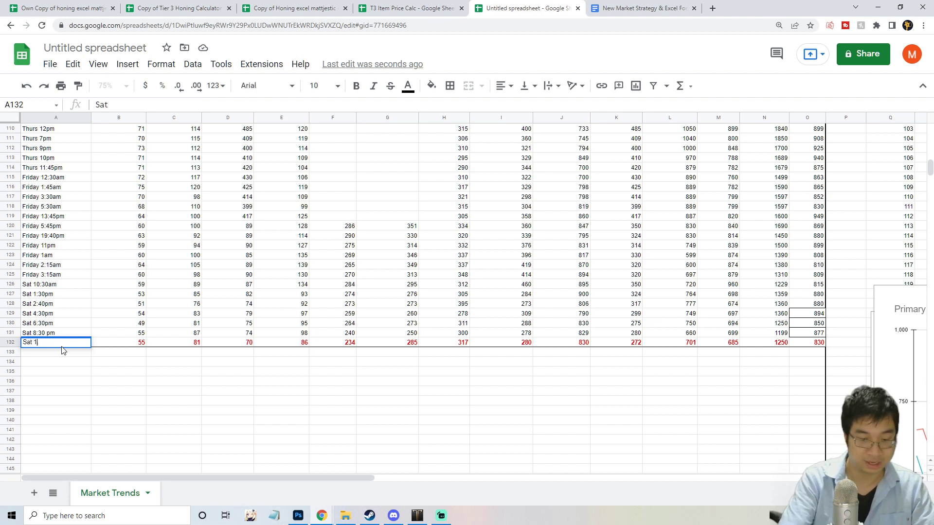
type("0:40pm")
key("Return")
Switch the data chart's item from Crystals to Destruction Stone and examine its price trend across the week
left_click_drag(334, 479, 589, 478)
scroll(579, 411, "up", 15)
scroll(578, 411, "up", 8)
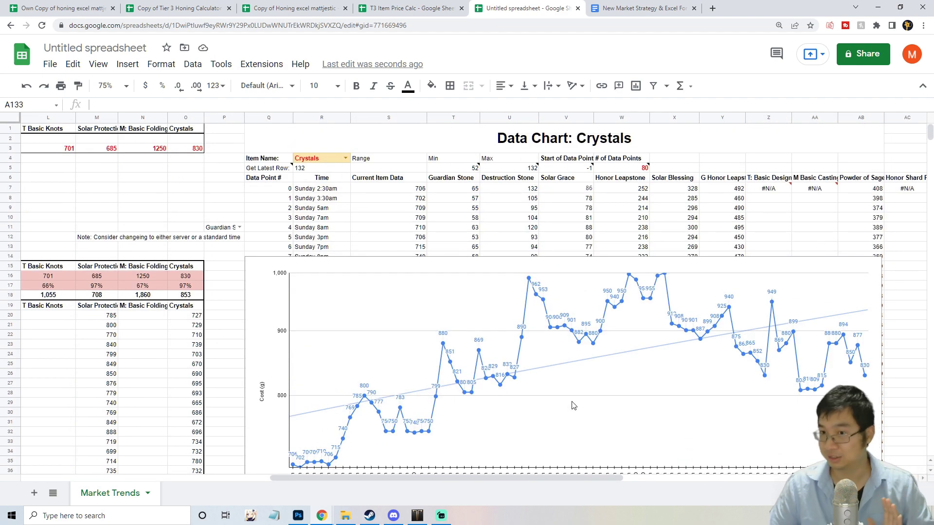
left_click(346, 159)
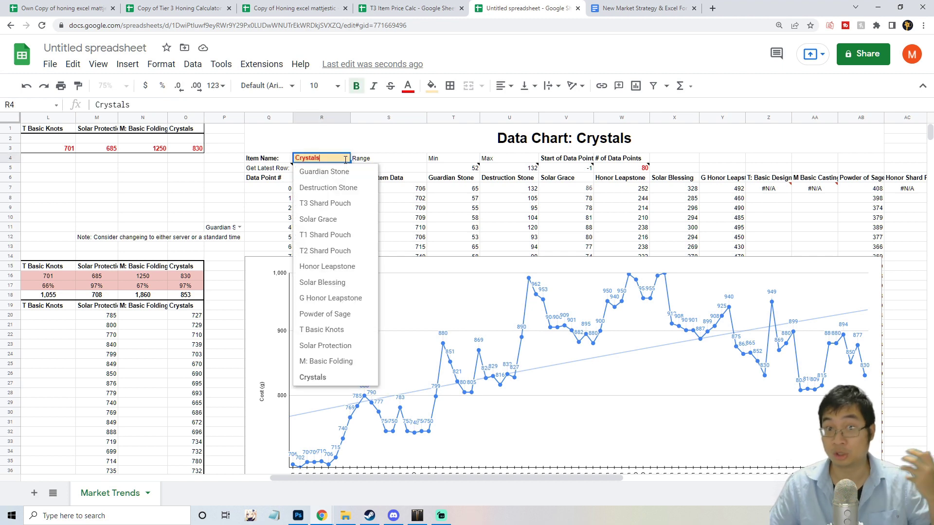
left_click(336, 191)
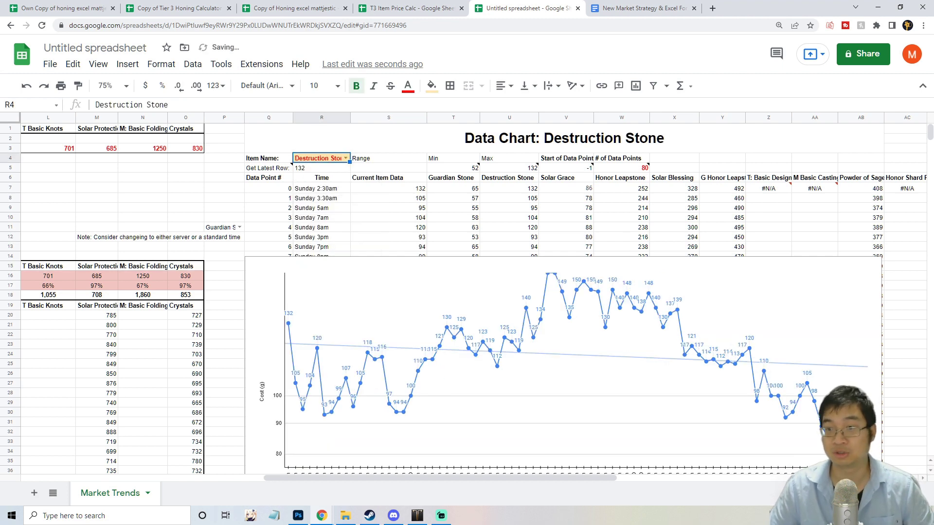
scroll(467, 292, "down", 2)
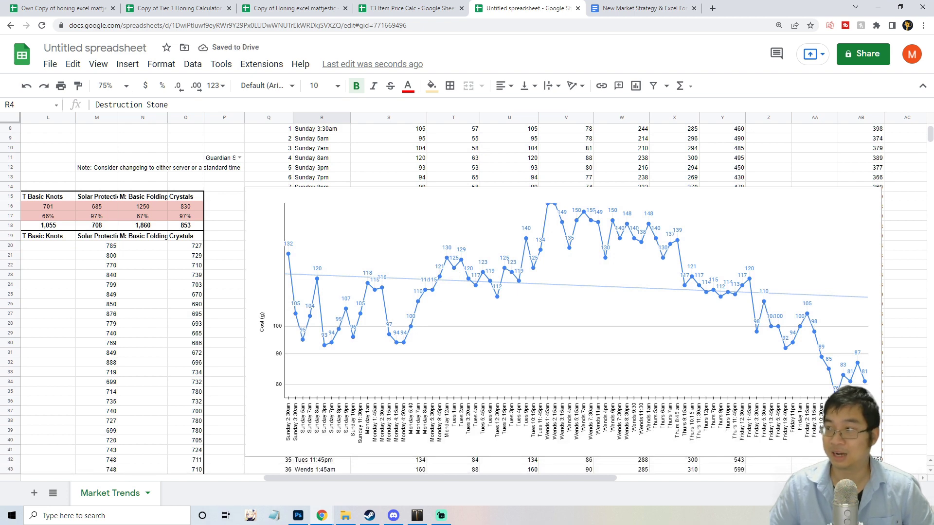
scroll(871, 391, "down", 2)
scroll(688, 316, "up", 3)
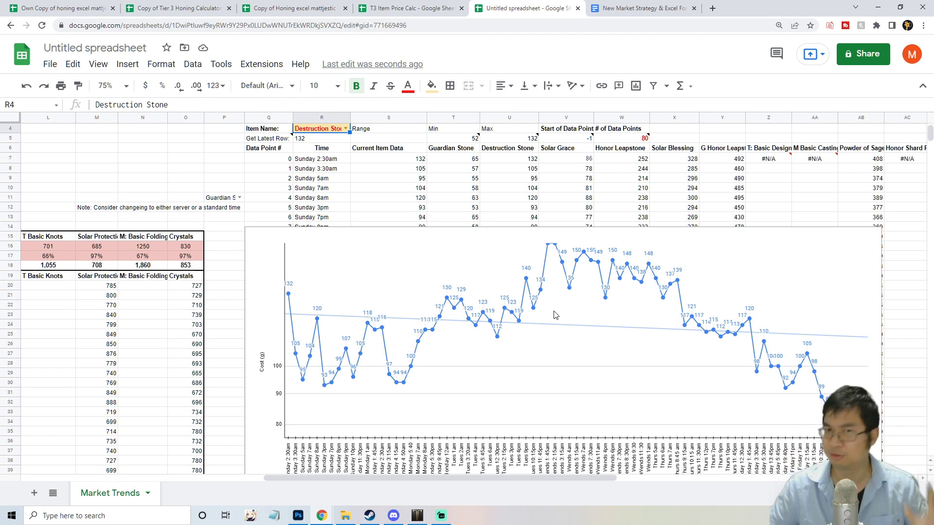
scroll(555, 315, "up", 1)
Set the data chart's number of data points to 40 and examine the more recent Destruction Stone prices
left_click(640, 169)
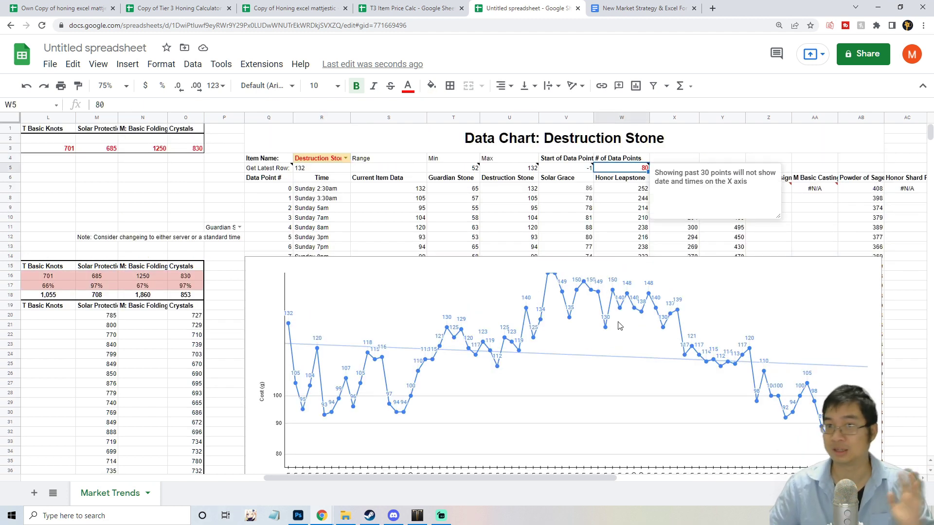
scroll(620, 326, "down", 2)
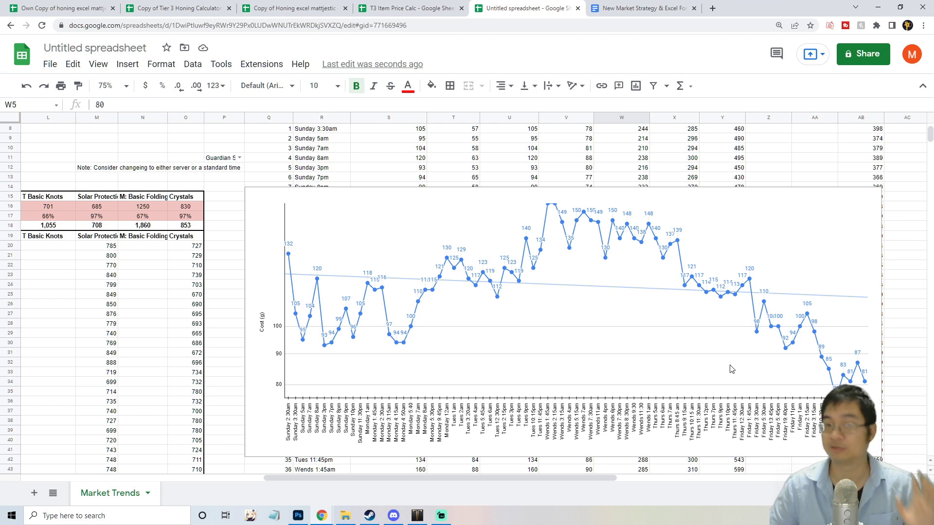
scroll(581, 331, "up", 2)
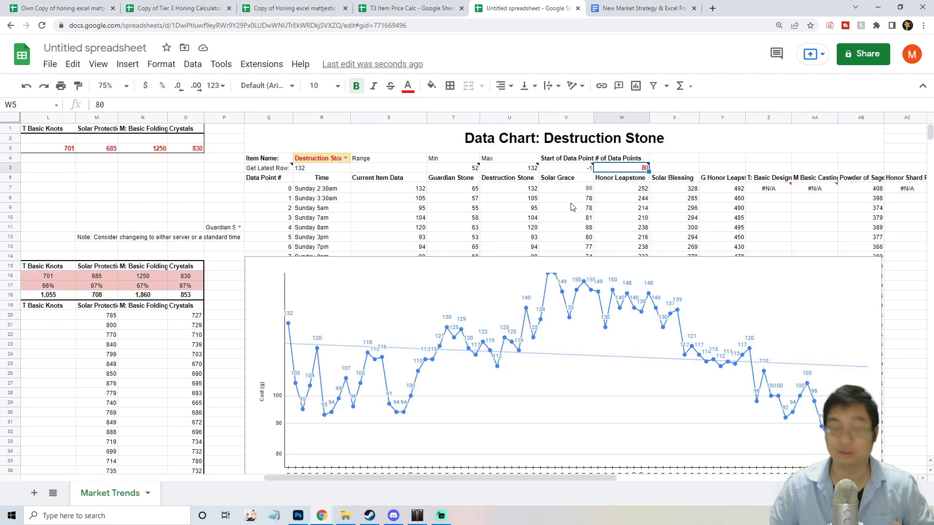
type("40")
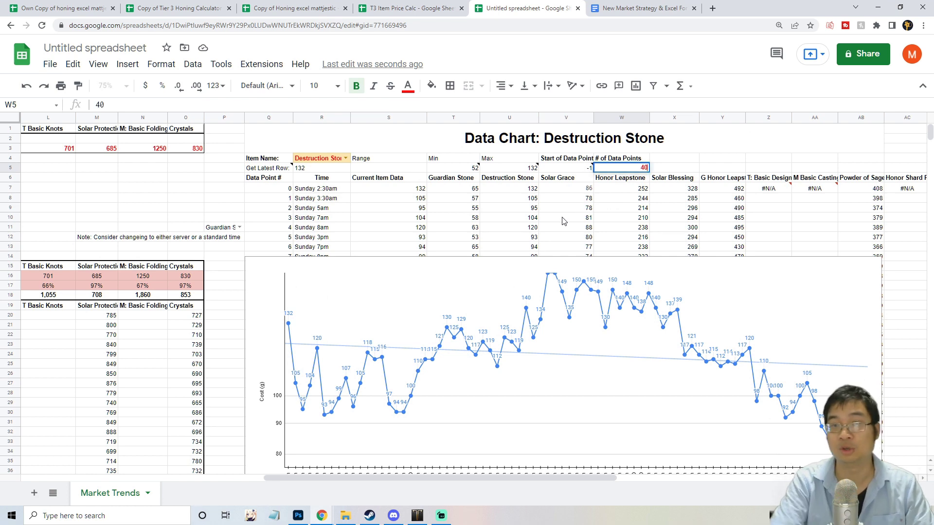
key("Return")
scroll(540, 428, "down", 2)
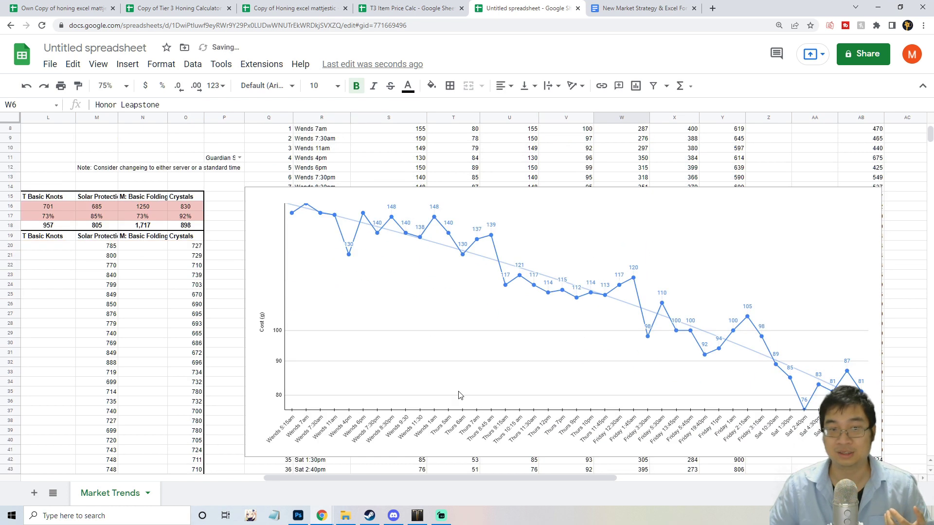
scroll(290, 444, "up", 2)
scroll(291, 422, "down", 2)
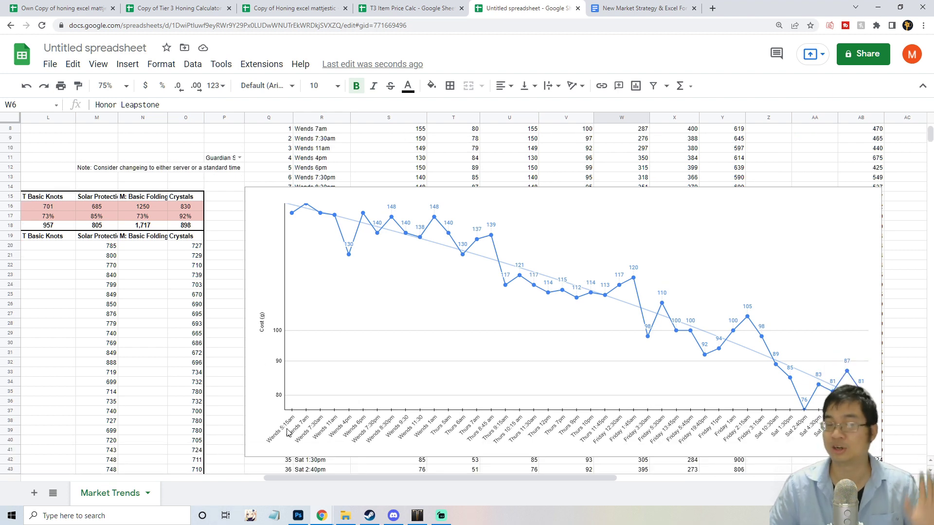
scroll(567, 386, "up", 3)
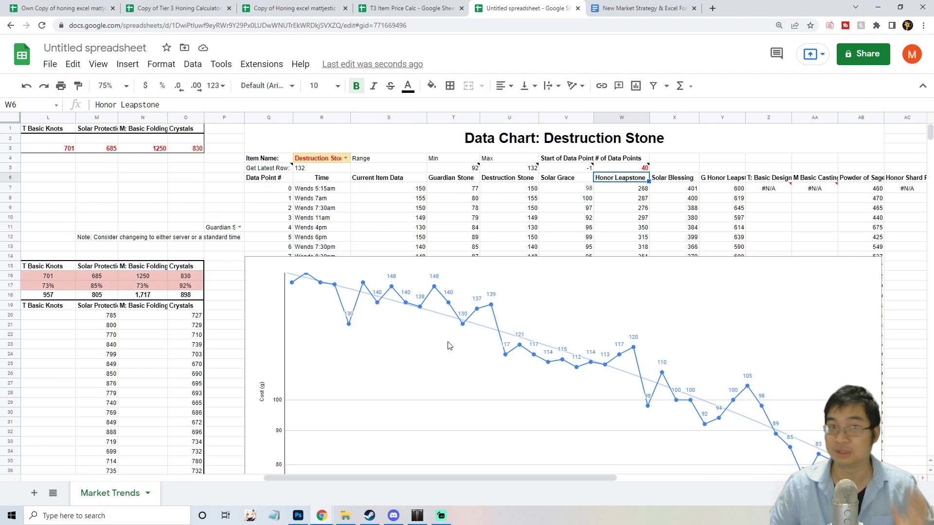
Switch the data chart's item to Solar Grace and view its price line
left_click(348, 158)
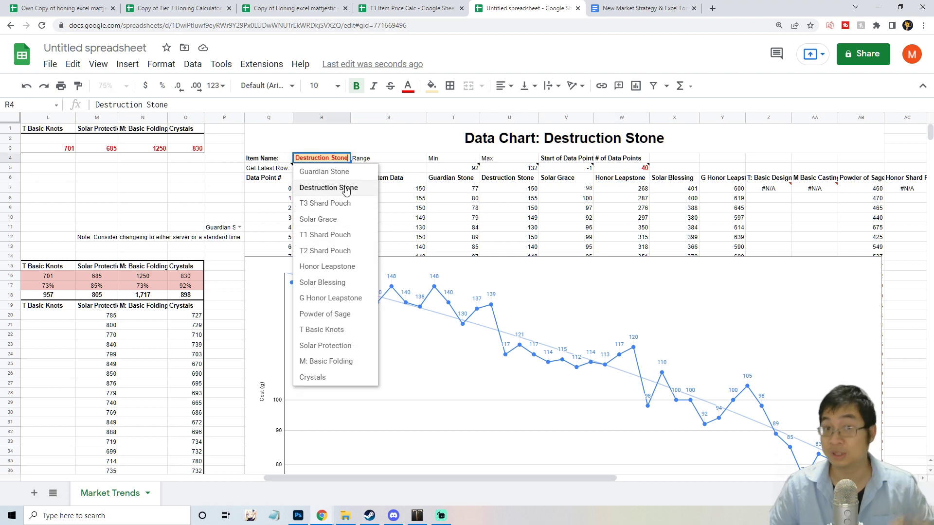
left_click(328, 219)
scroll(584, 365, "down", 2)
scroll(584, 365, "up", 2)
Set the data chart's number of data points to 80 and examine the Solar Grace trend across the week
left_click(634, 169)
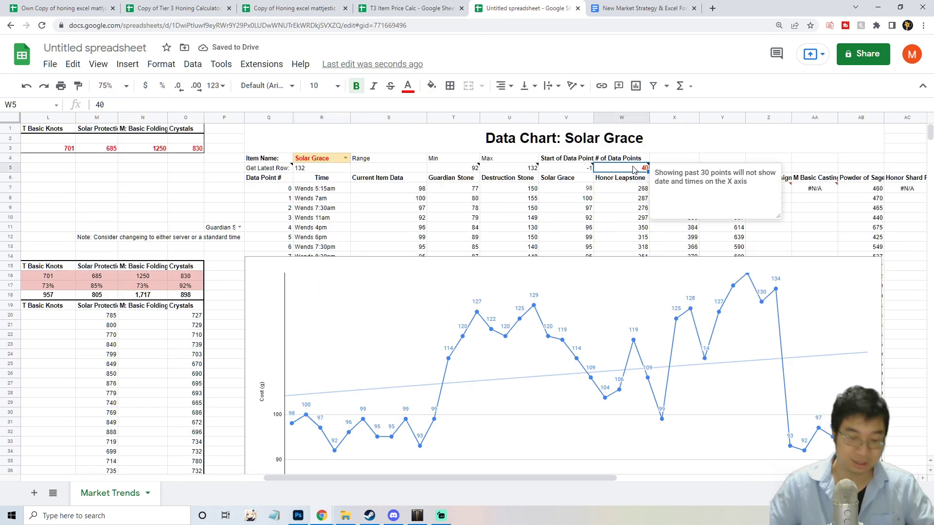
type("80")
key("Return")
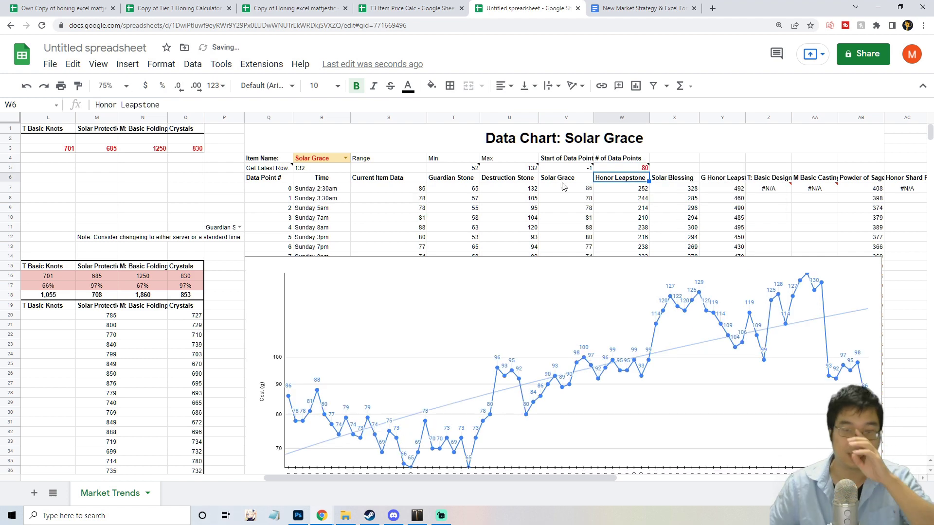
scroll(522, 425, "down", 2)
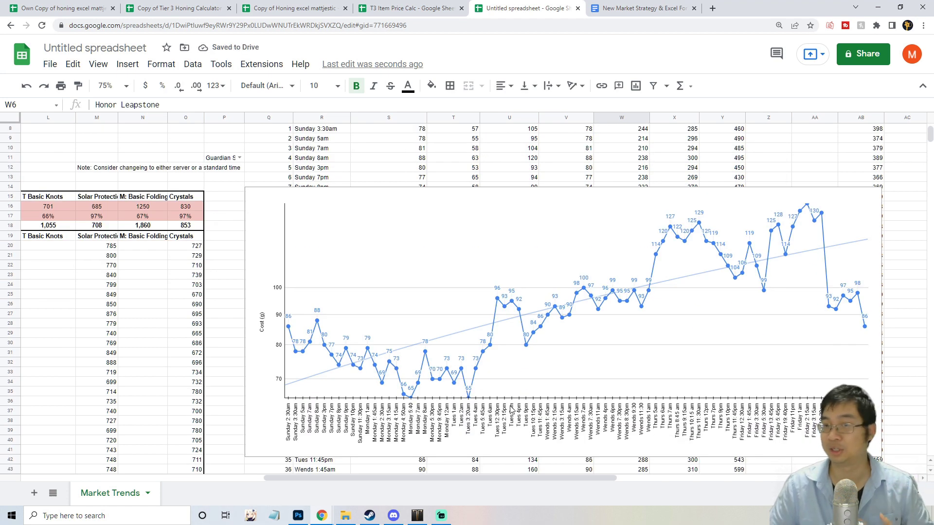
scroll(518, 396, "up", 2)
scroll(517, 395, "right", 2)
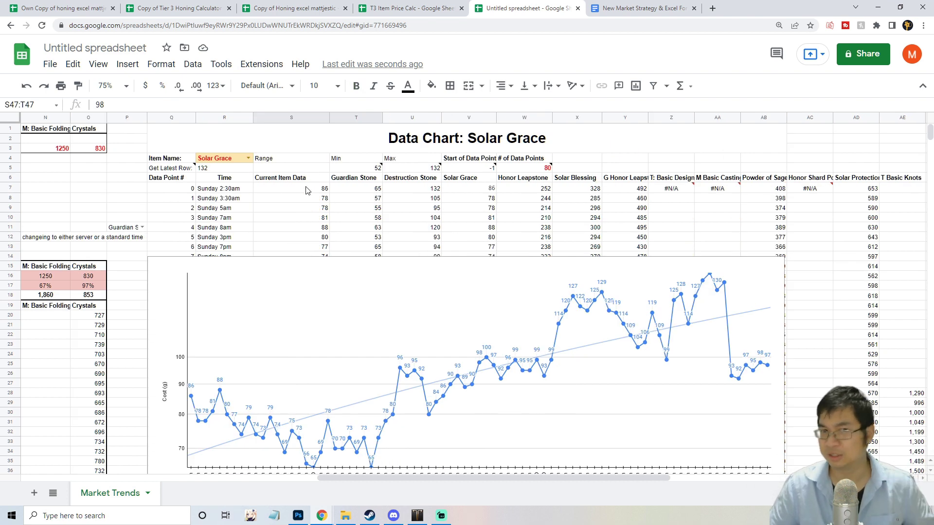
scroll(354, 262, "down", 1)
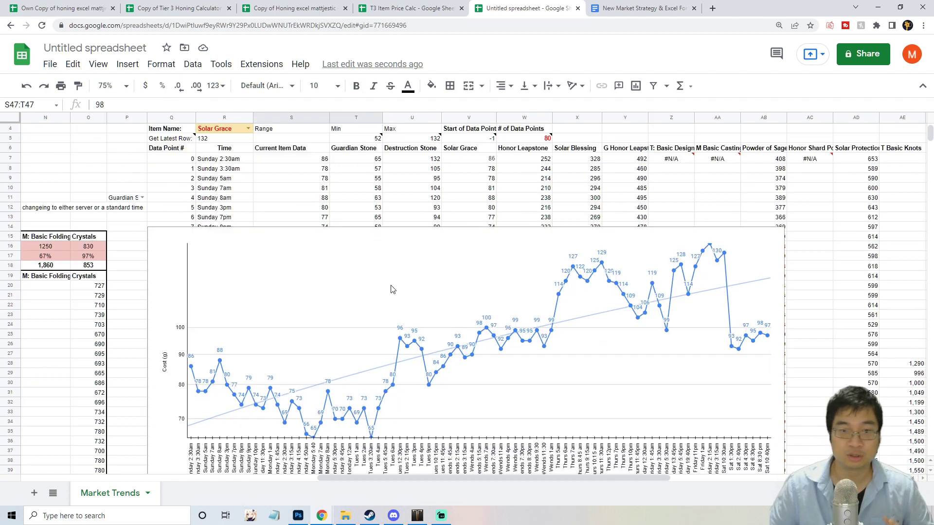
scroll(389, 281, "down", 1)
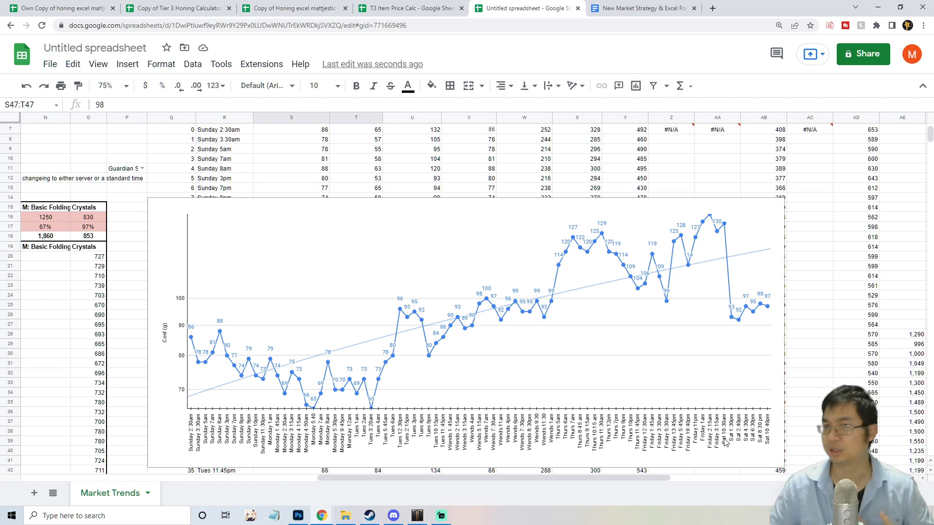
Switch the data chart's item to Solar Blessing and examine its price highs and lows through the week
scroll(725, 442, "up", 2)
left_click(249, 159)
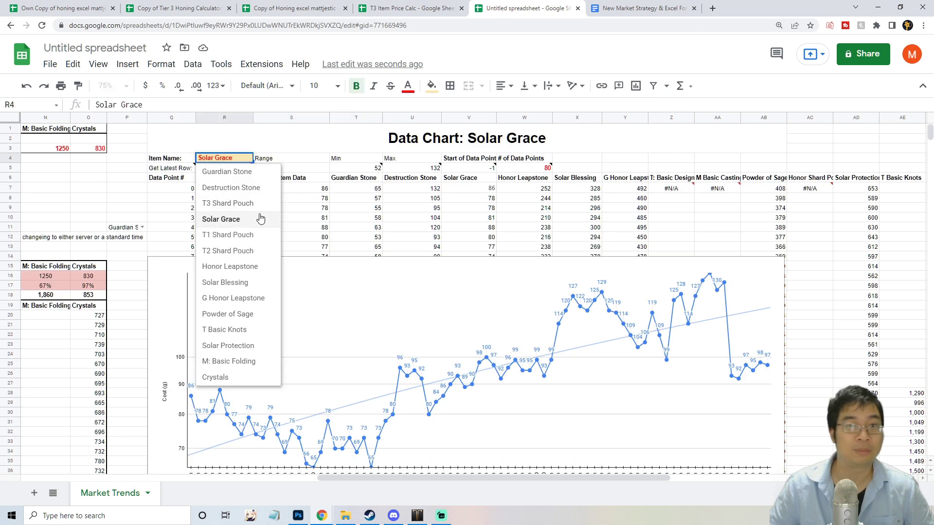
left_click(244, 283)
scroll(722, 253, "down", 1)
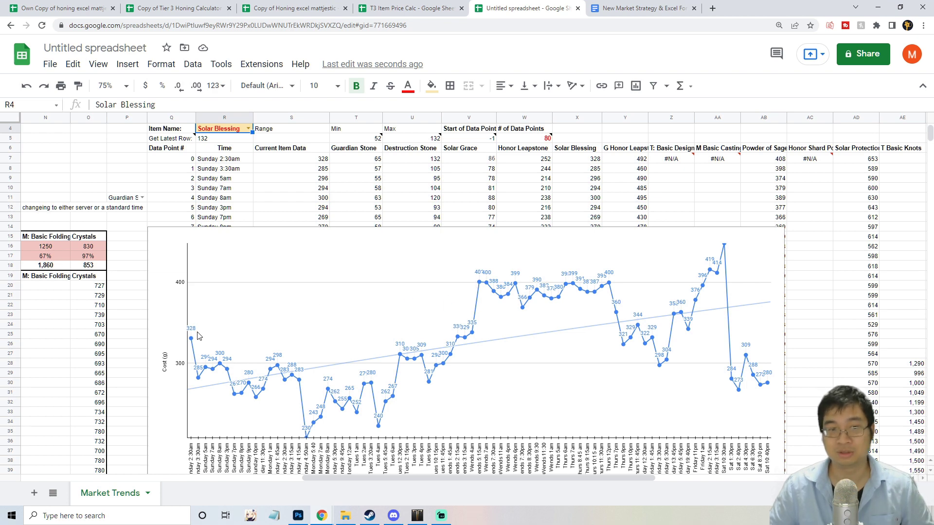
scroll(199, 383, "down", 1)
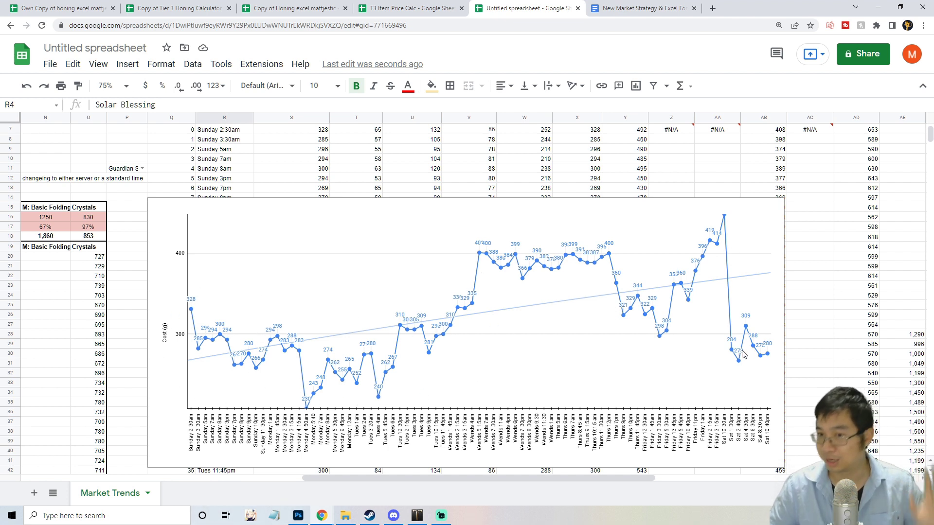
Set the data chart's number of data points to 120 for the Solar Blessing chart
scroll(381, 305, "up", 3)
left_click(523, 179)
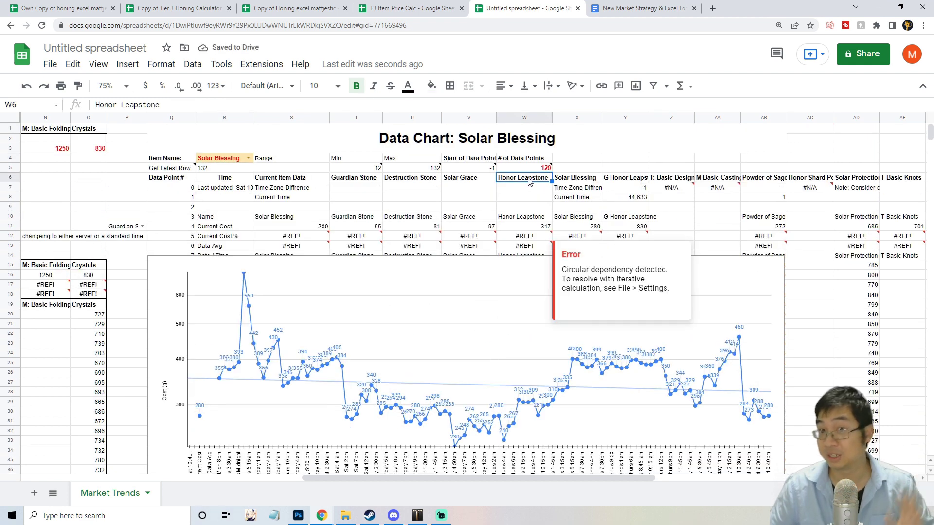
Undo the last chart change and set the Destruction Stone chart's number of data points to 120
left_click(536, 169)
key("ctrl+z")
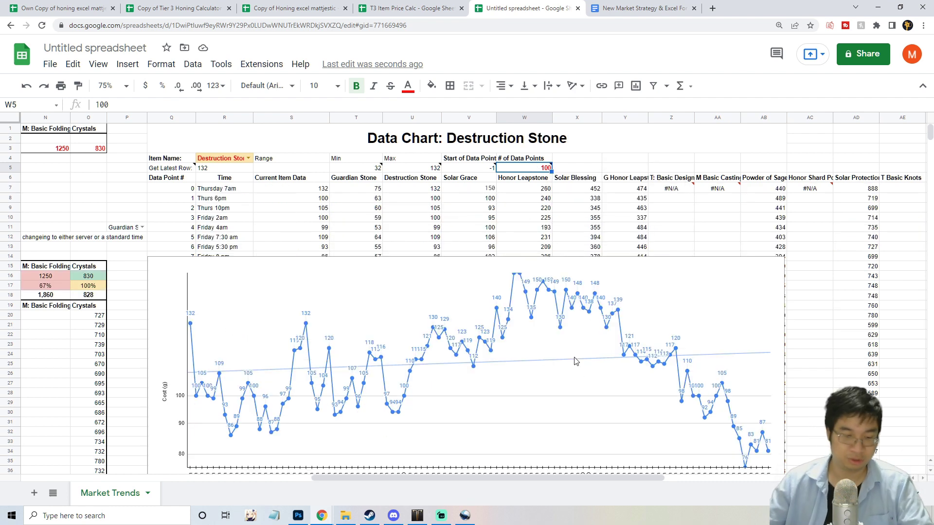
type("120")
key("Return")
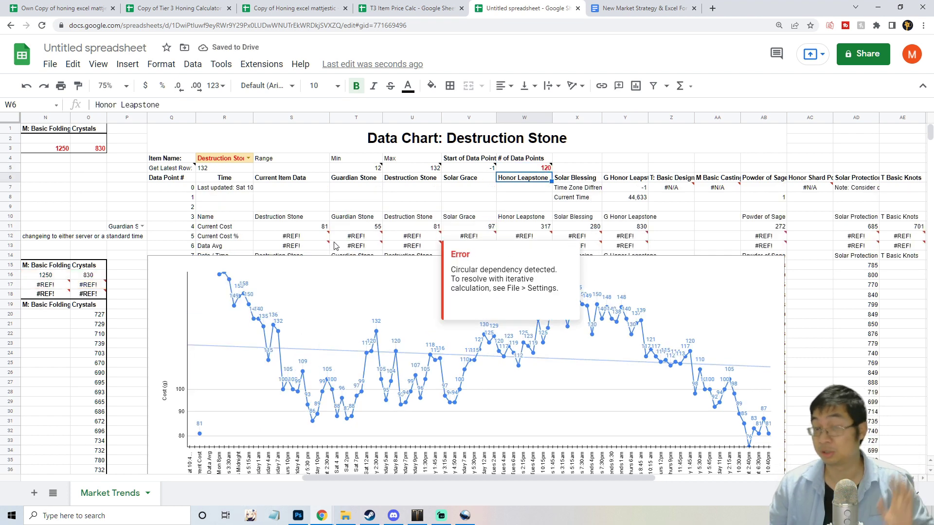
left_click_drag(436, 478, 425, 478)
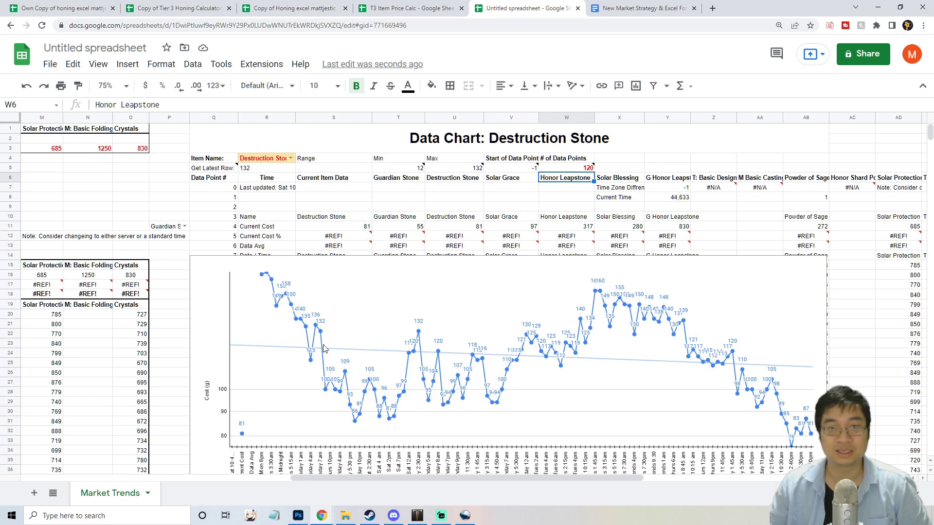
Set the data chart's number of data points to 100 and examine the Destruction Stone prices along the time axis
left_click(559, 170)
type("10")
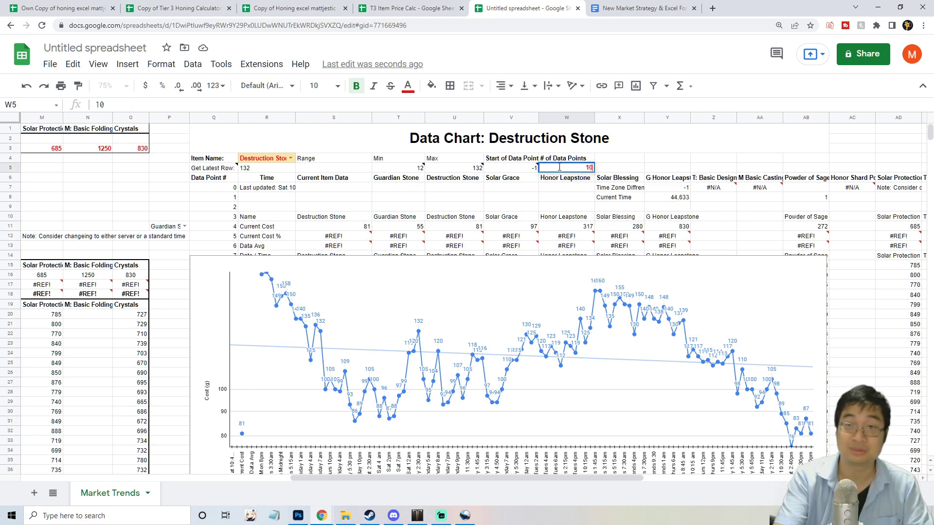
key("Return")
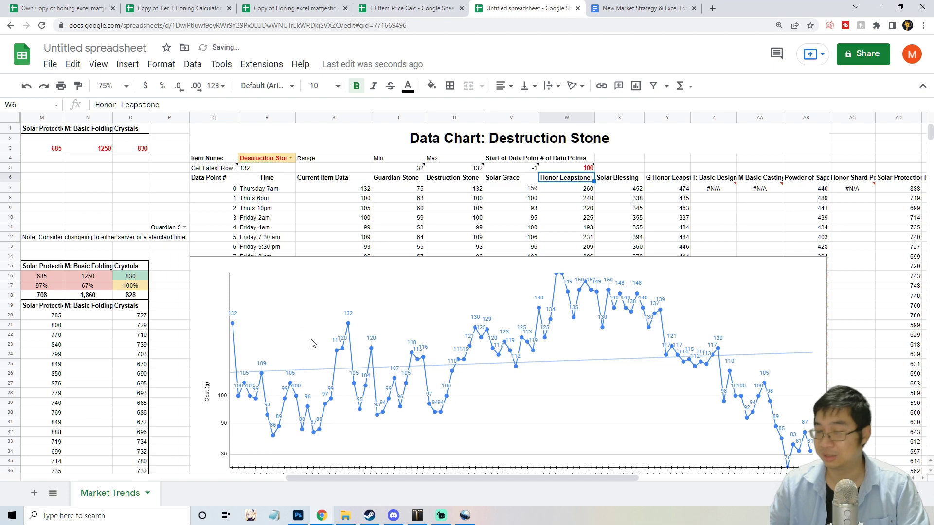
scroll(313, 344, "down", 1)
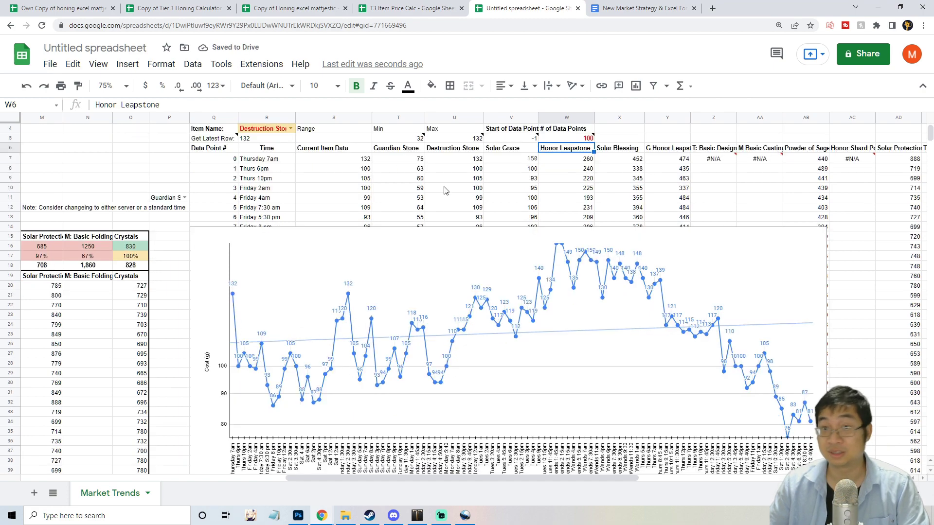
scroll(480, 193, "up", 1)
mouse_move(503, 478)
left_mouse_down()
mouse_move(243, 477)
mouse_move(505, 478)
left_mouse_up()
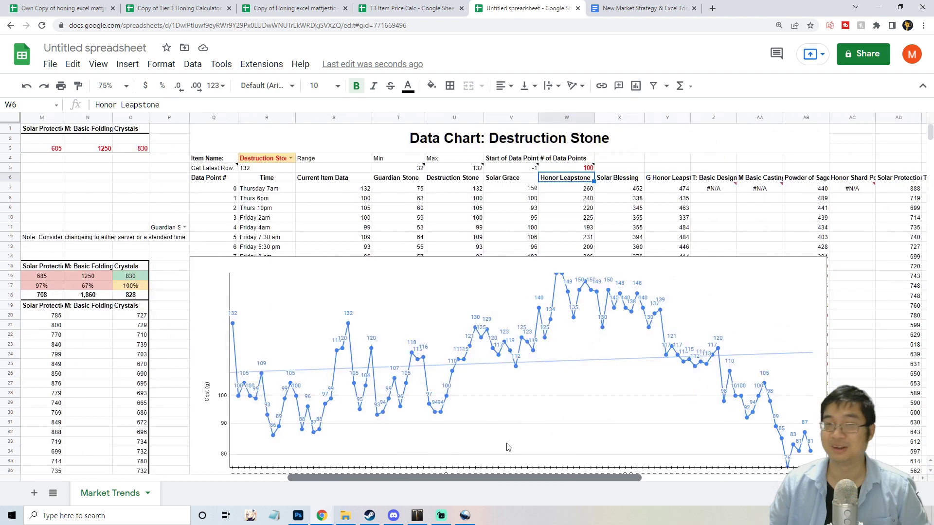
left_click(578, 169)
scroll(522, 326, "down", 2)
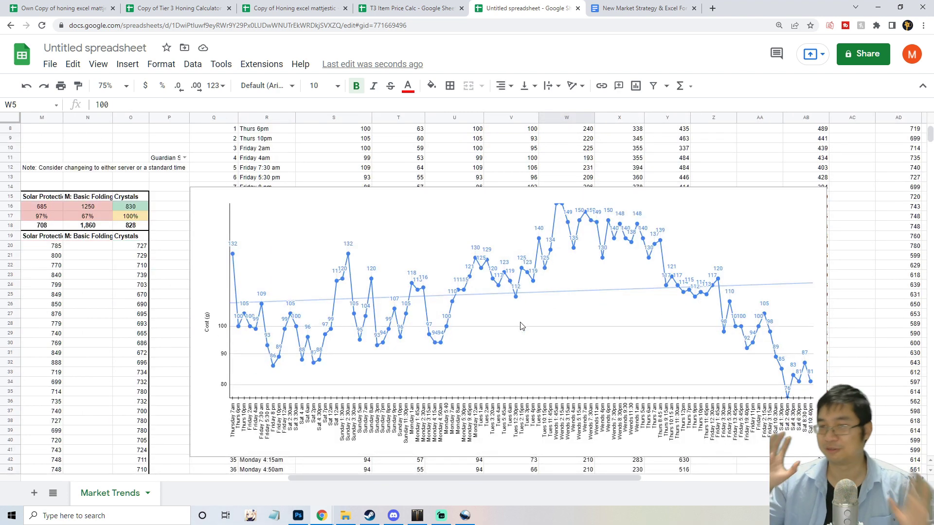
scroll(521, 326, "up", 1)
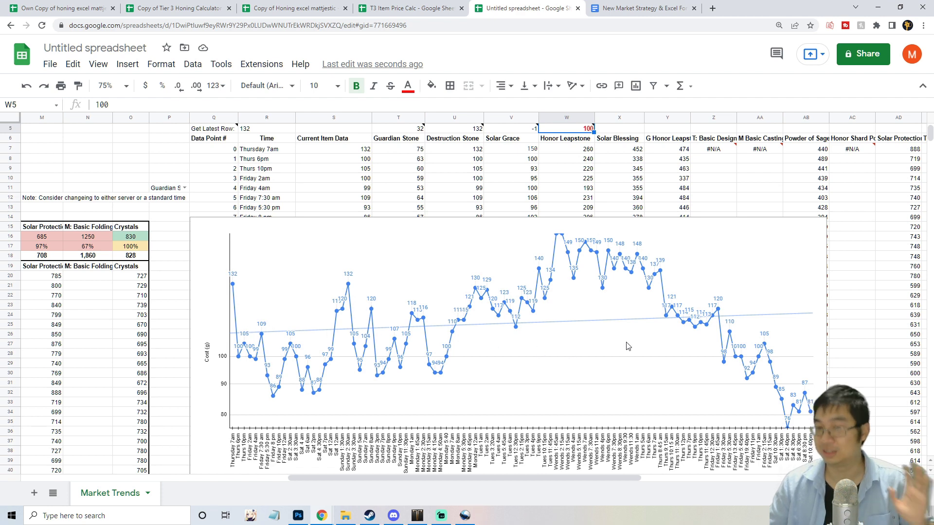
scroll(627, 353, "up", 2)
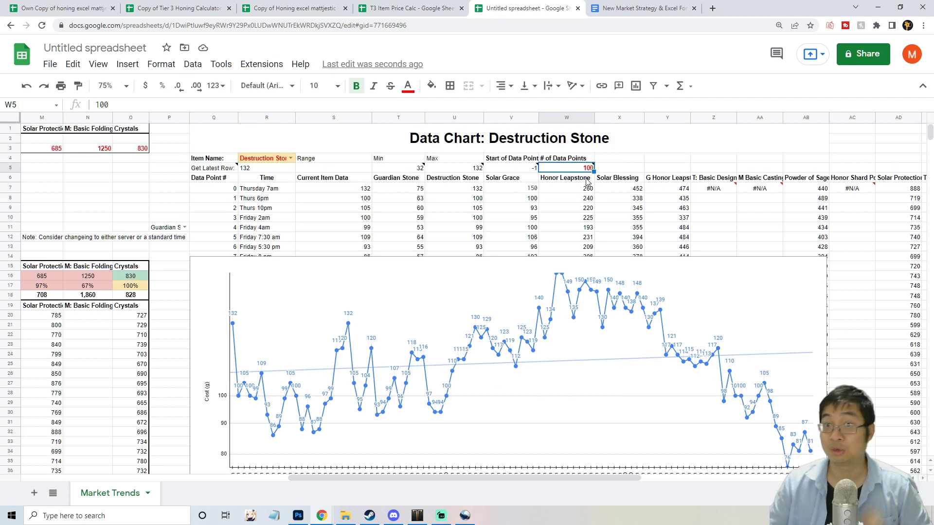
Try 150 data points for the Destruction Stone chart, and set the number back to 120
scroll(574, 173, "right", 1)
mouse_move(545, 171)
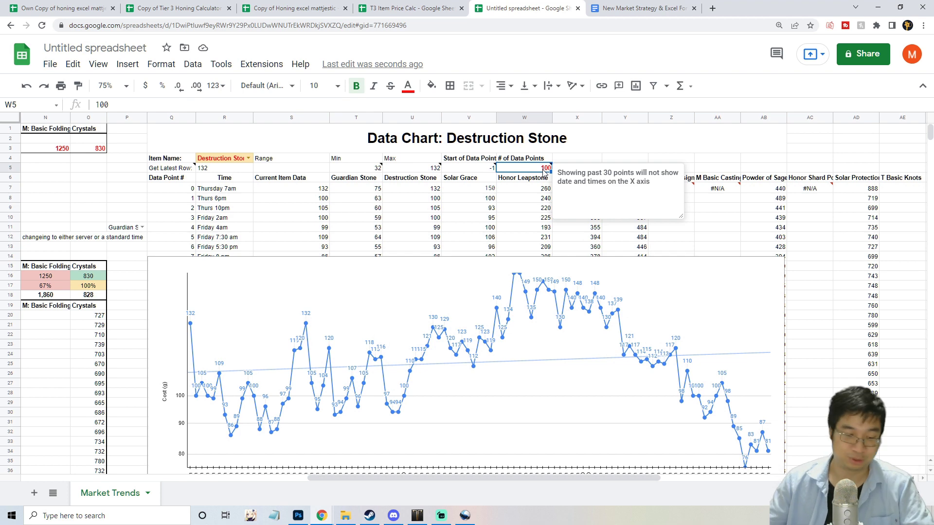
type("15")
key("Return")
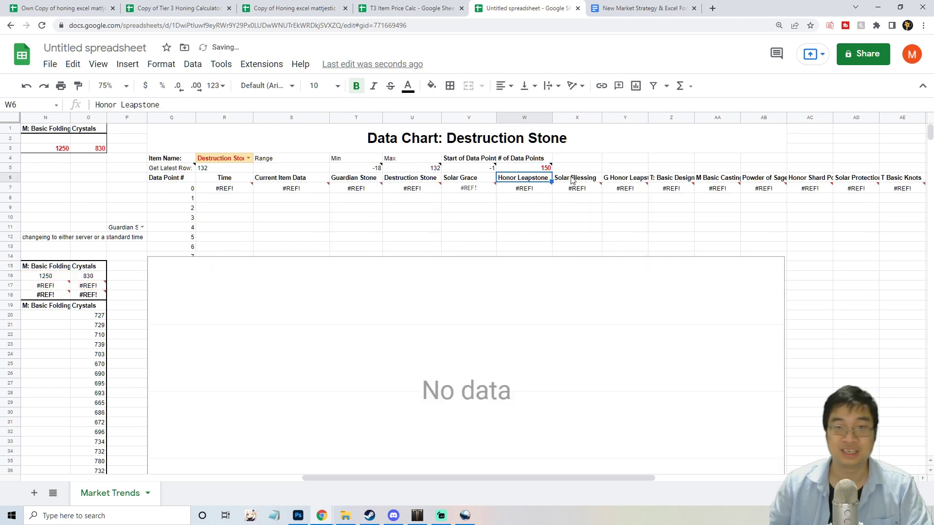
left_click(544, 169)
type("120")
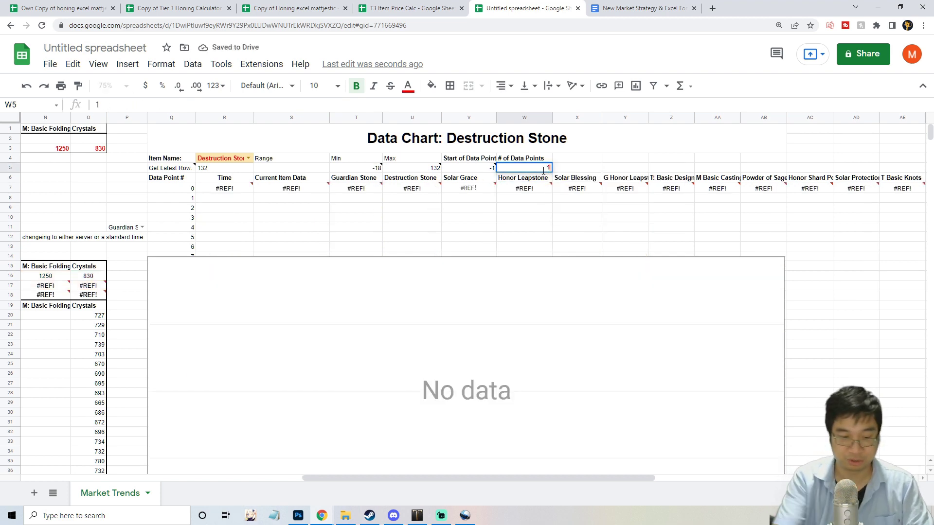
key("Return")
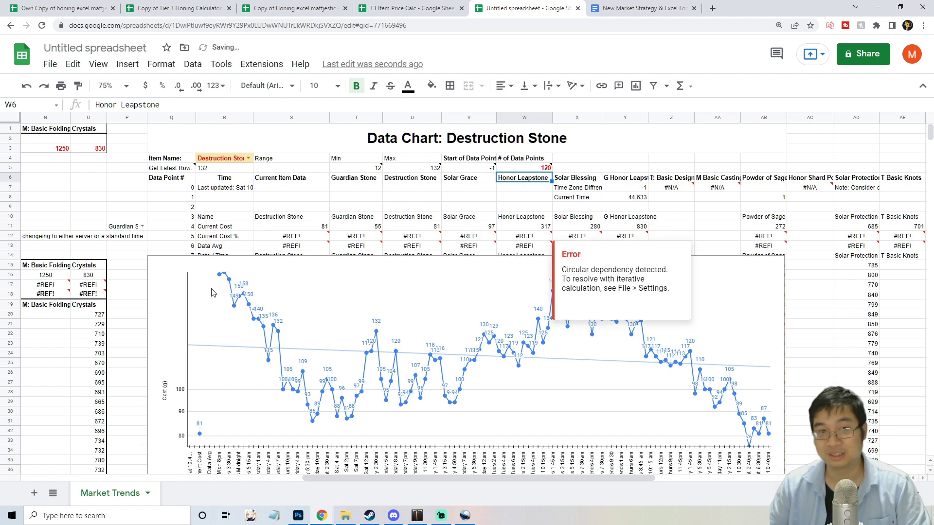
Set the data chart's number of data points to 110 and view the Destruction Stone trend down to the time labels
left_click(528, 169)
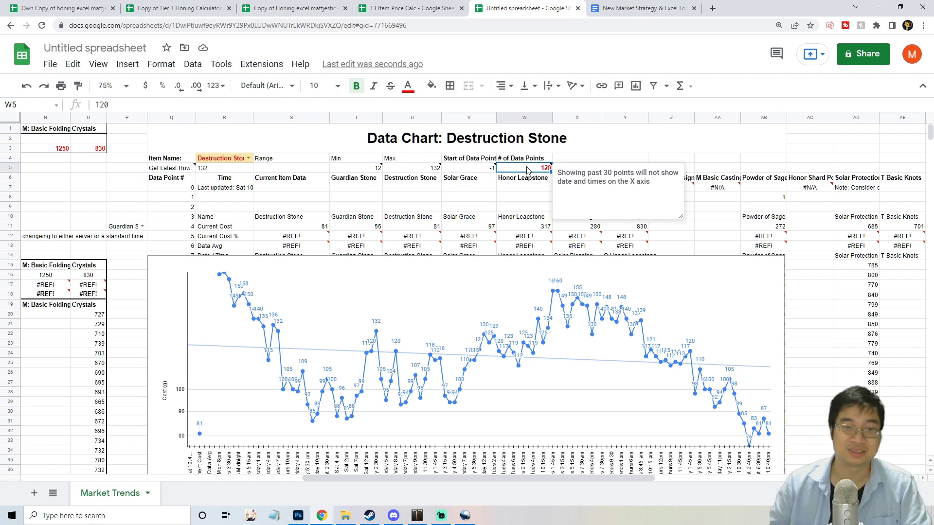
type("1")
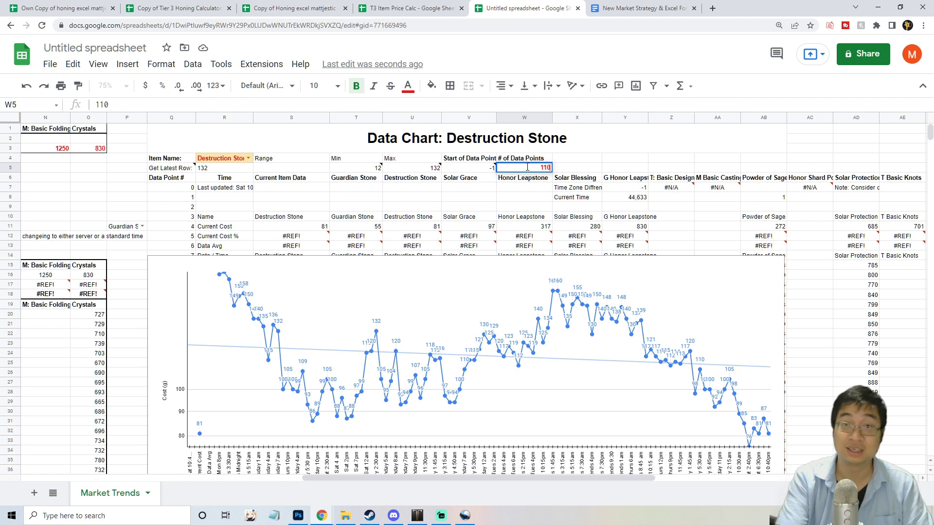
type("10")
key("Return")
scroll(508, 316, "down", 2)
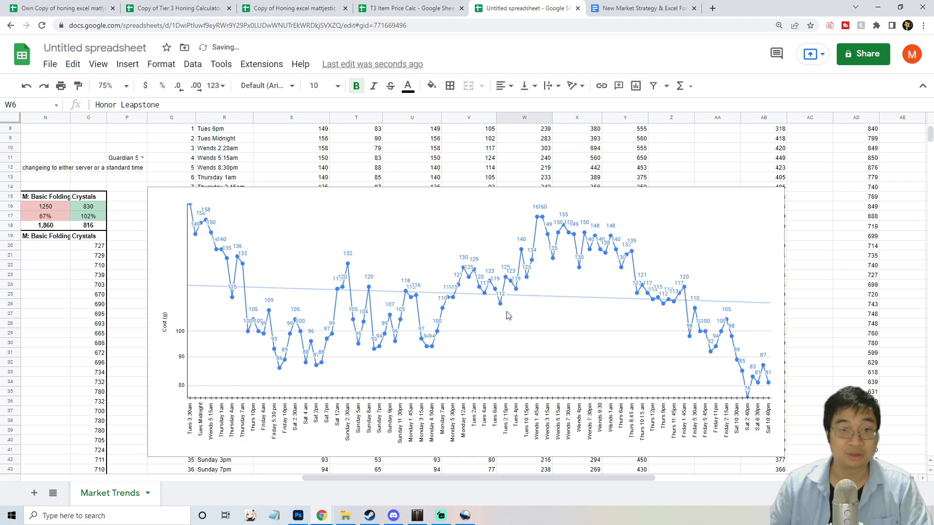
scroll(508, 316, "up", 2)
Undo the last data chart changes and view the Solar Blessing price line with its time labels
left_click(529, 170)
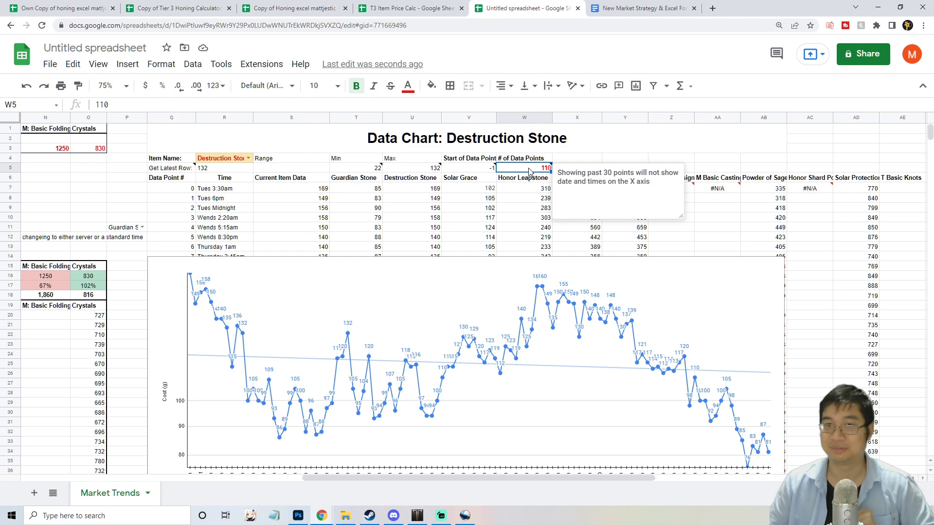
key("ctrl+z")
key("ctrl+z")
scroll(306, 355, "down", 1)
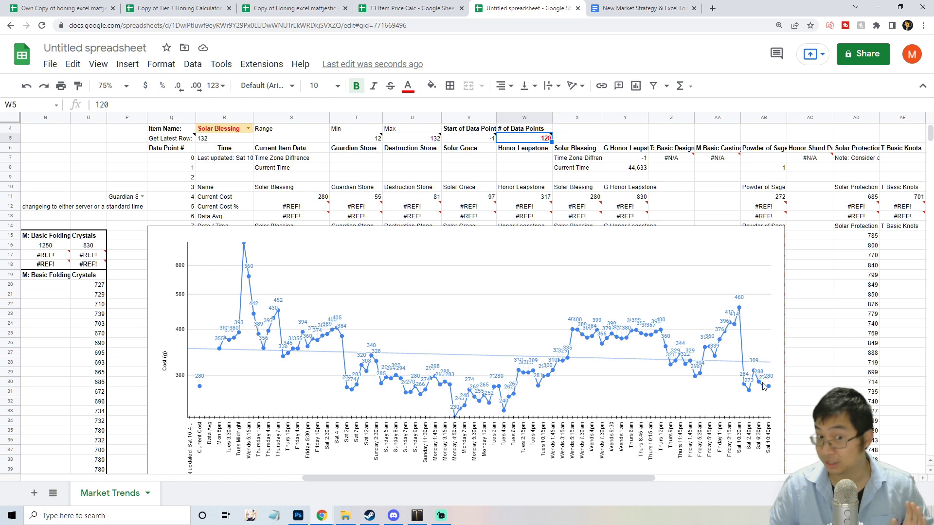
Switch to the New Market Strategy & Excel For Profit Guide document and highlight "Before Friday 5 am, and Tuesday 5am"
left_click(635, 9)
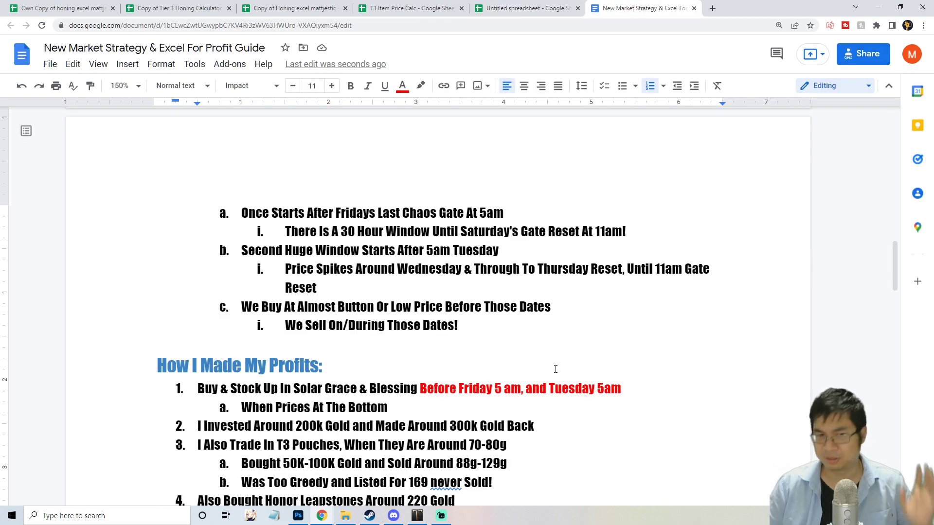
left_click_drag(654, 388, 418, 388)
scroll(552, 354, "down", 2)
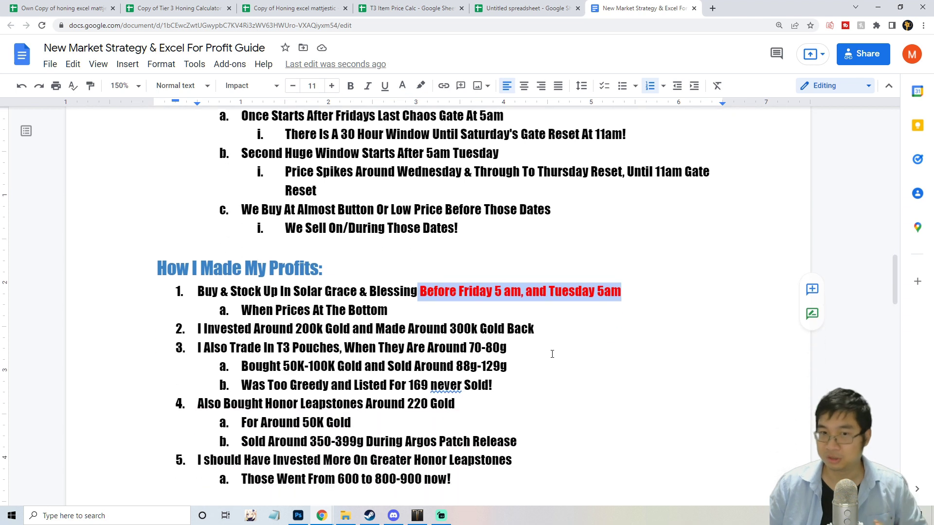
left_click(497, 295)
left_click_drag(642, 290, 420, 292)
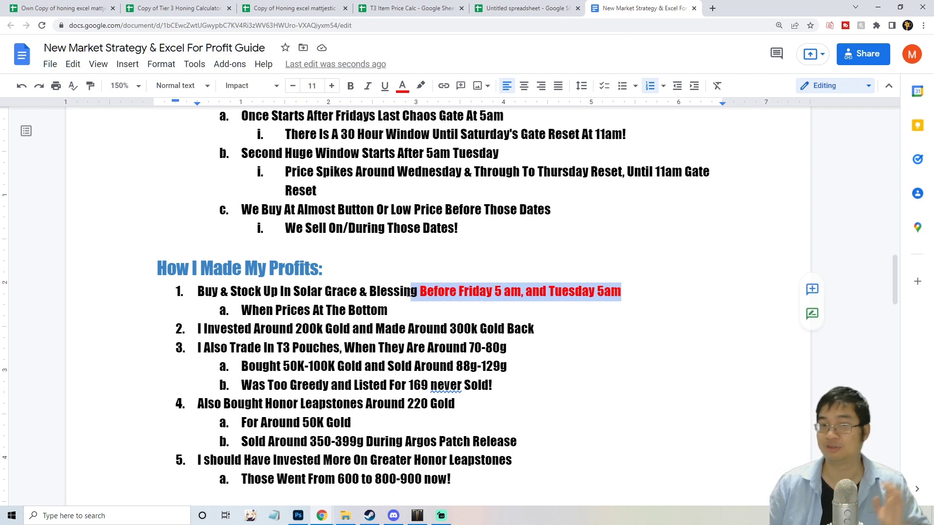
Highlight the guide's Friday and Tuesday window lines, and the red buying times under How I Made My Profits
scroll(458, 310, "up", 7)
scroll(458, 311, "down", 3)
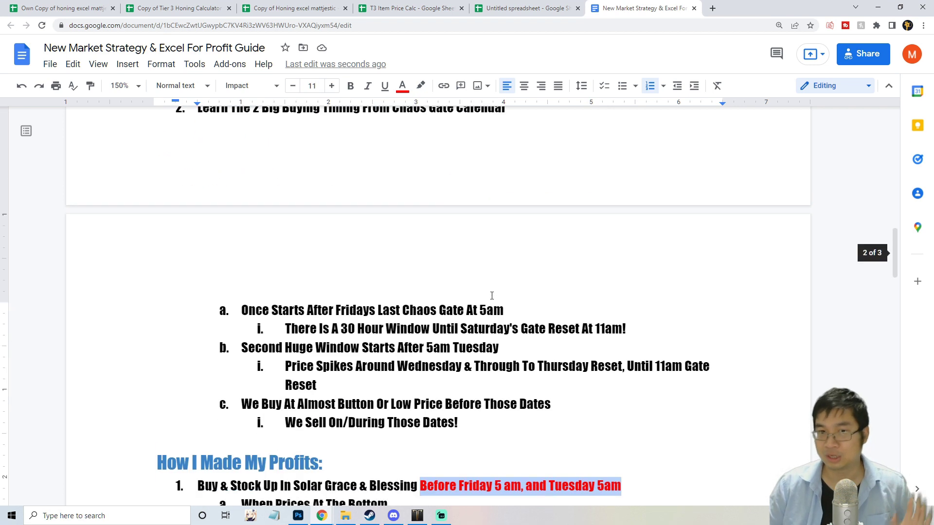
left_click_drag(646, 322, 360, 316)
left_click_drag(499, 347, 317, 348)
scroll(377, 347, "down", 2)
scroll(639, 347, "down", 1)
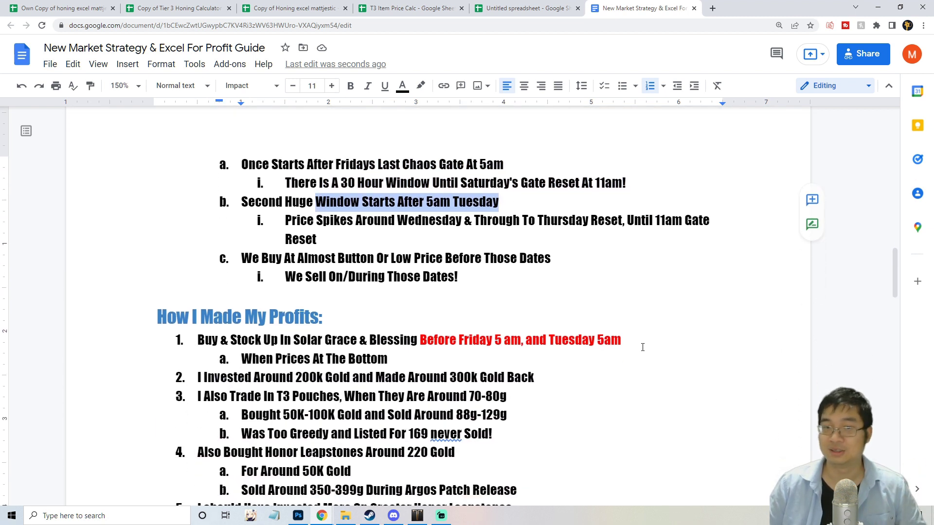
left_click_drag(645, 344, 425, 345)
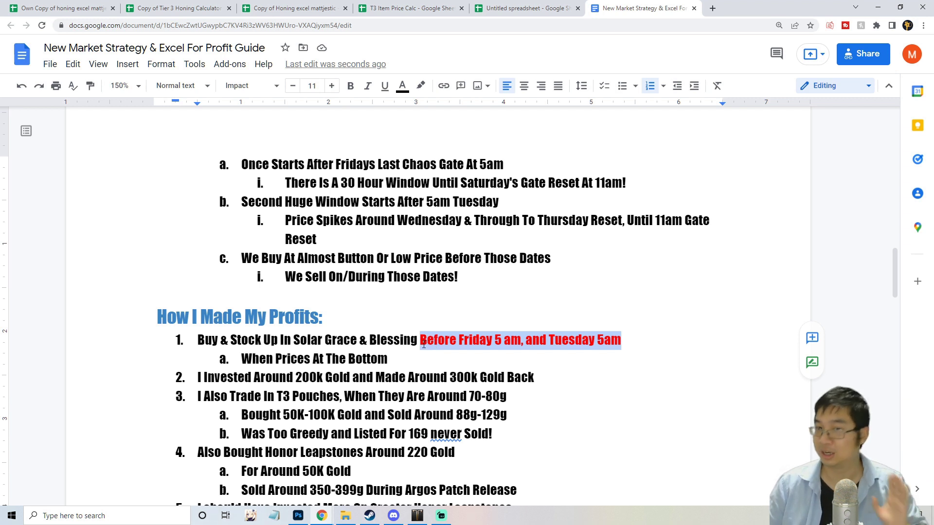
left_click(524, 343)
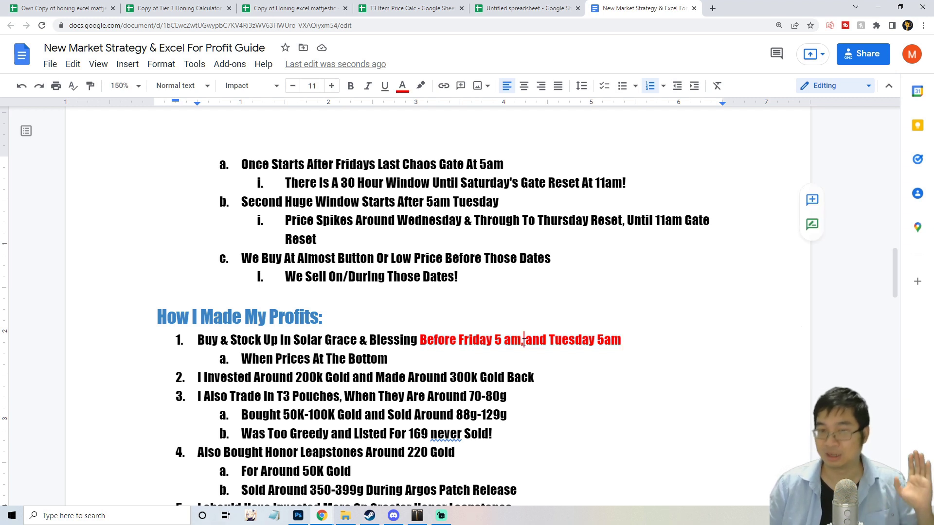
Return to the Market Trends spreadsheet and switch the data chart's item to Solar Grace
left_click(525, 8)
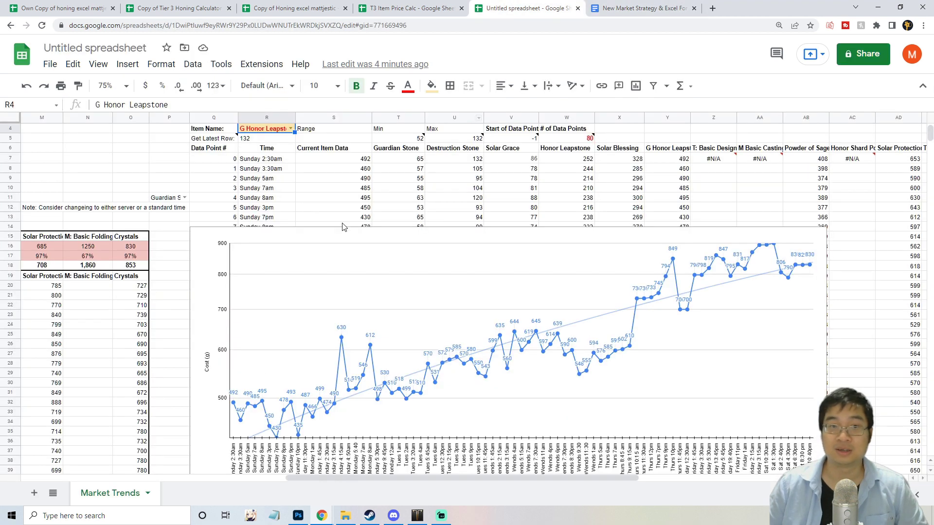
scroll(314, 238, "up", 1)
left_click(291, 158)
left_click(292, 218)
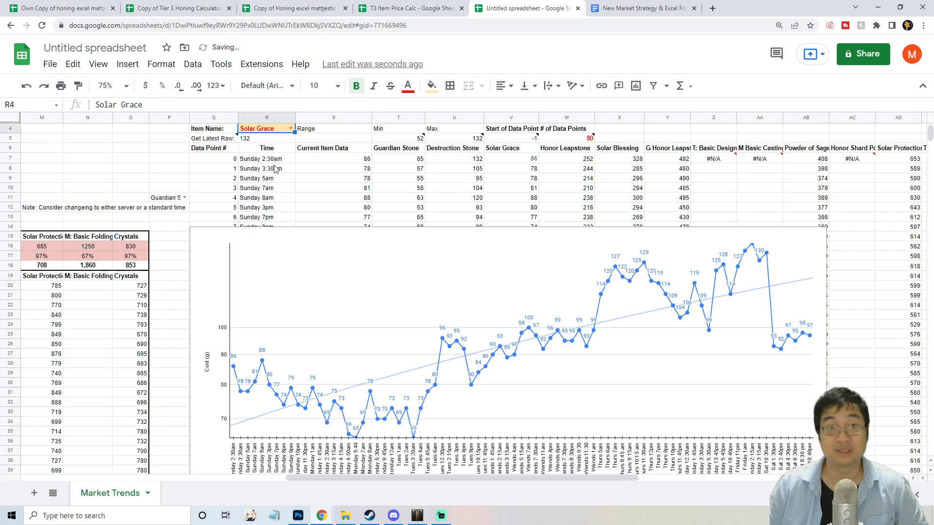
Set the data chart's number of data points to 120 and view the Solar Grace prices across the week
left_click(588, 171)
type("120")
key("Return")
scroll(539, 412, "down", 1)
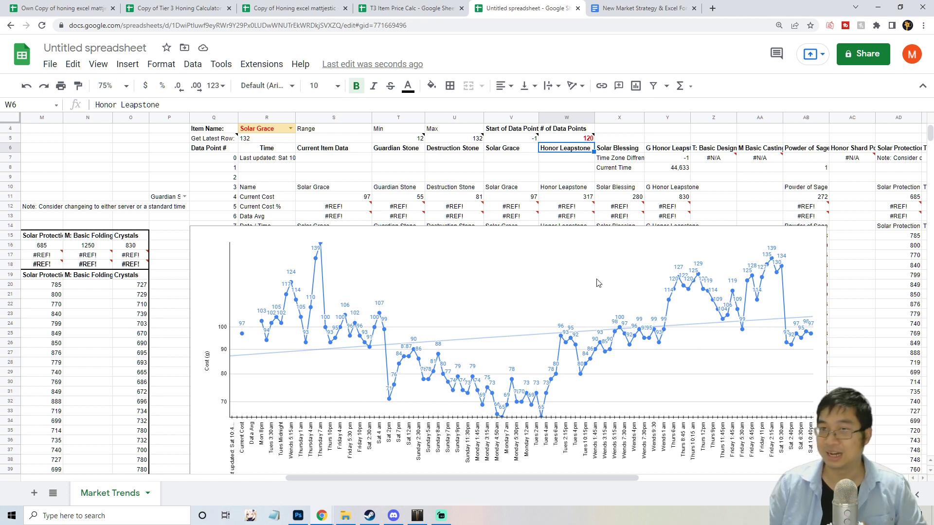
Go back to the profit guide document and highlight the red buying times in the Solar Grace & Blessing line
left_click(647, 7)
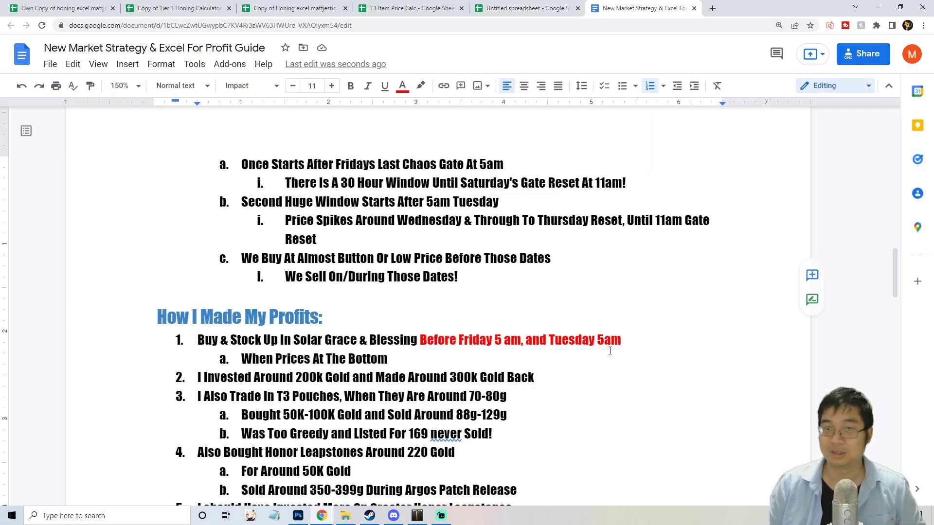
left_click_drag(622, 340, 421, 336)
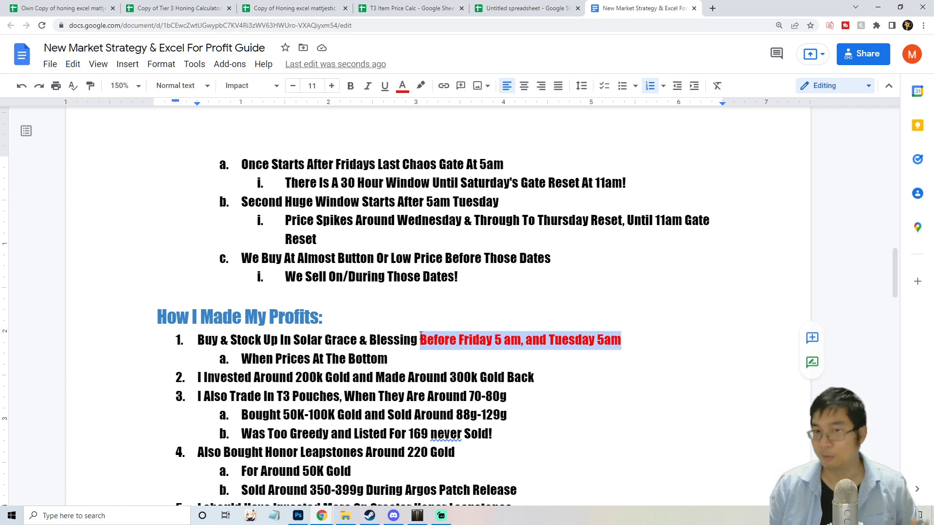
left_click(421, 336)
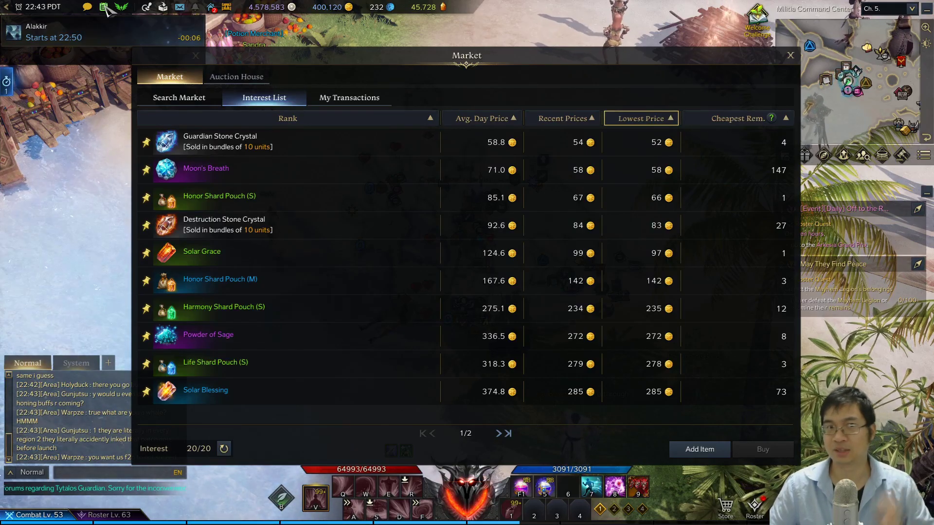
Open the in-game calendar in Lost Ark and review the Chaos Gate schedule for Friday, March 11, through 05:00
left_click(106, 9)
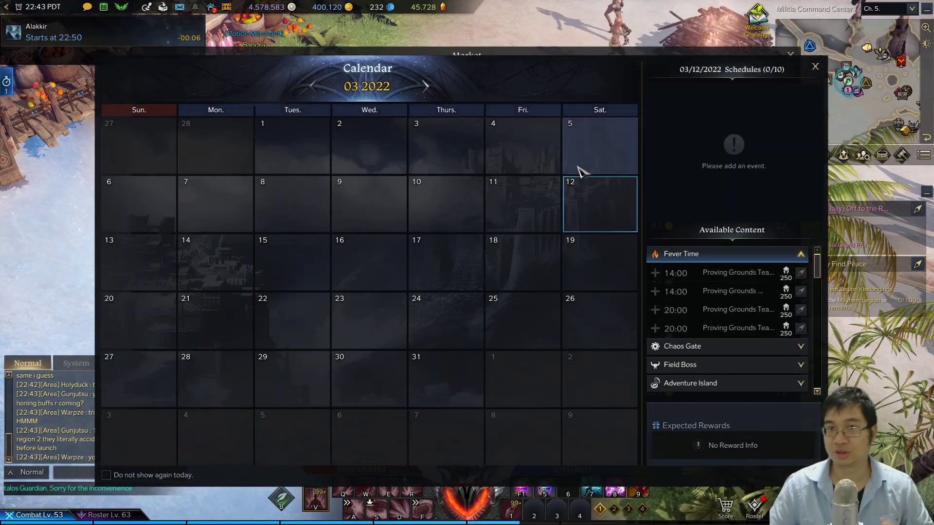
left_click(526, 201)
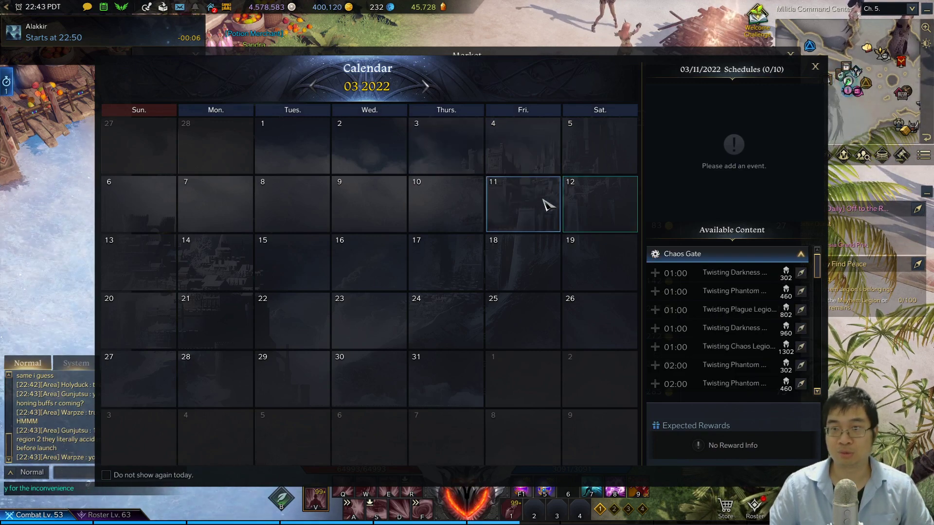
scroll(749, 292, "down", 10)
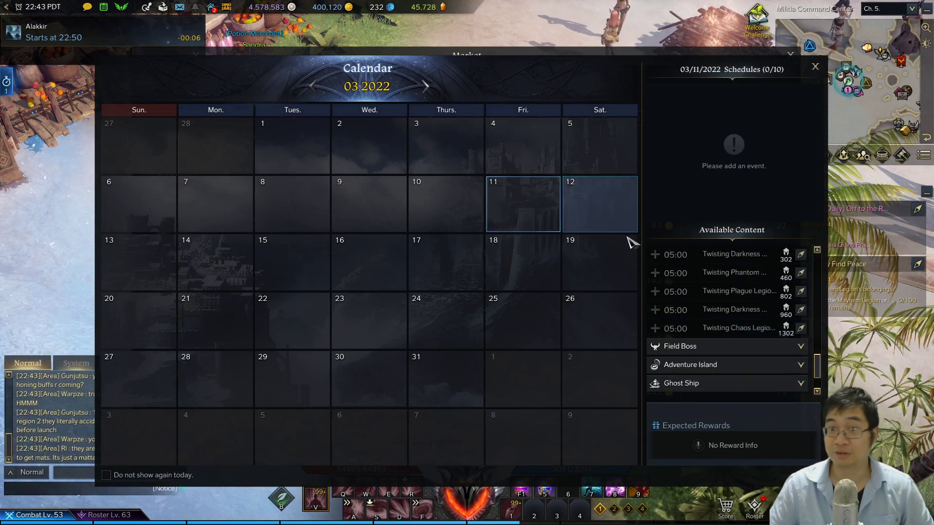
Compare the available Chaos Gate schedules for Friday, March 11 and Saturday, March 12 in the in-game calendar
left_click(606, 225)
left_click(740, 349)
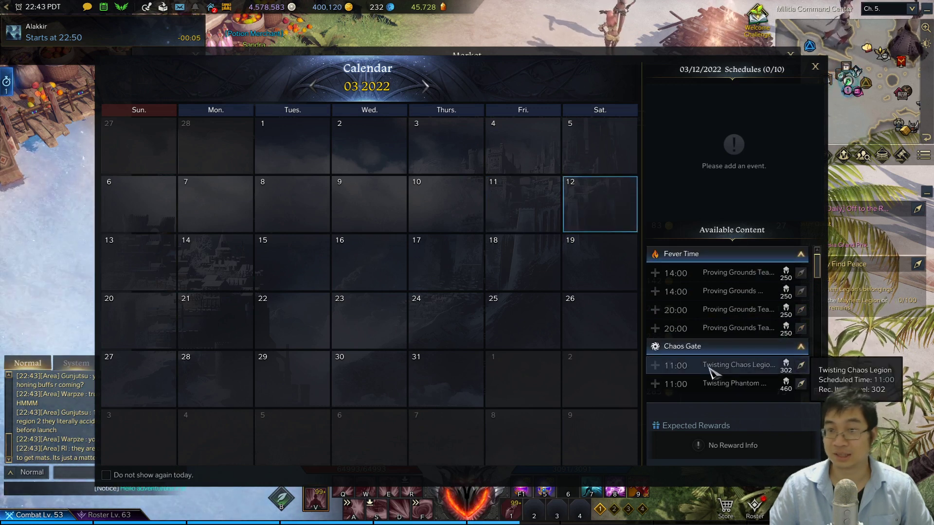
left_click(503, 208)
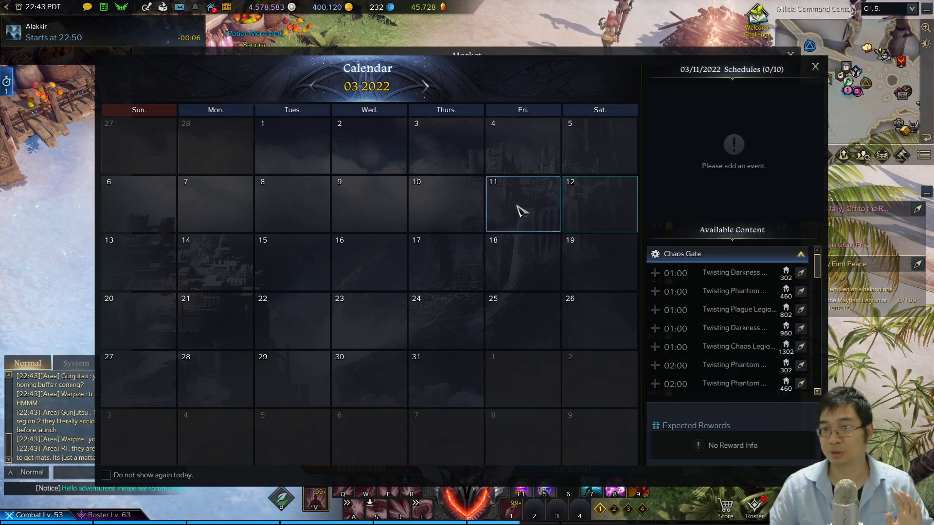
scroll(740, 351, "down", 3)
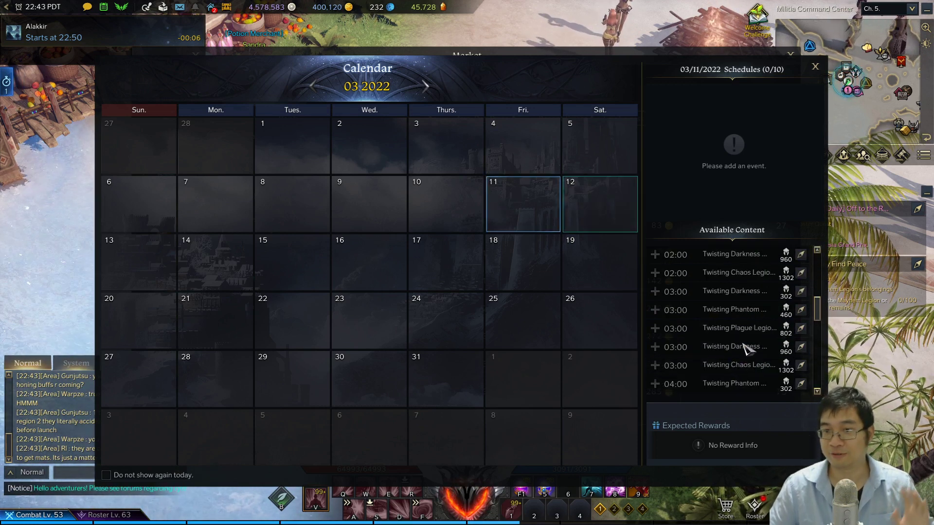
left_click(594, 198)
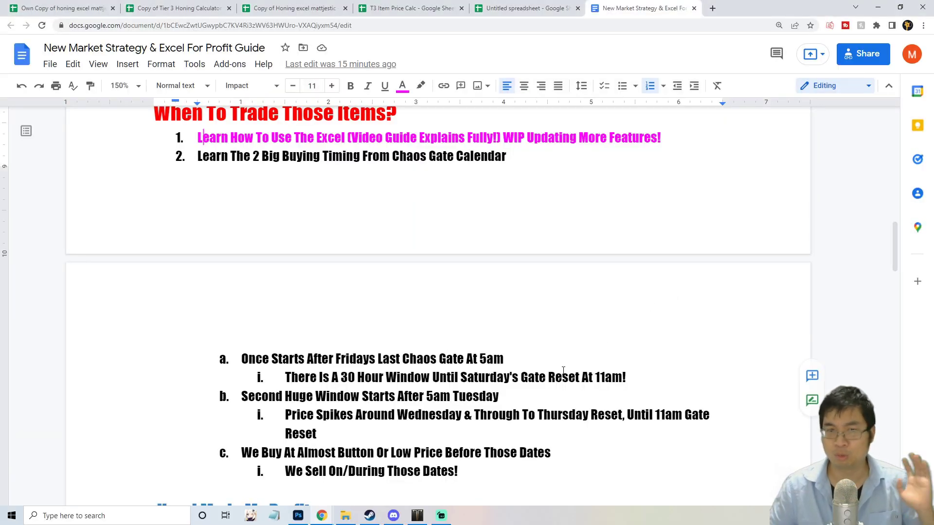
In the profit guide document, review the Chaos Gate buying windows and highlight "Fridays" in the line about the last 5am gate
scroll(563, 370, "down", 1)
scroll(417, 173, "down", 3)
left_click(419, 177)
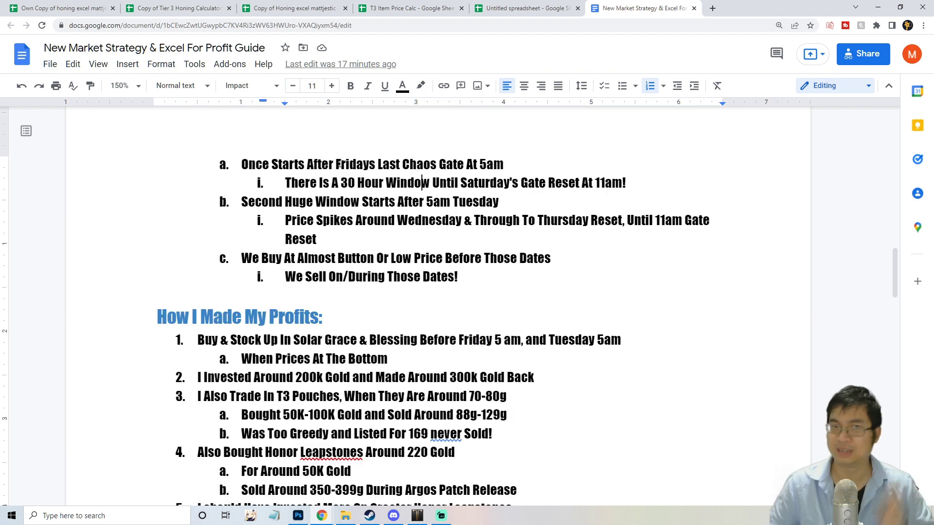
left_click_drag(336, 165, 376, 166)
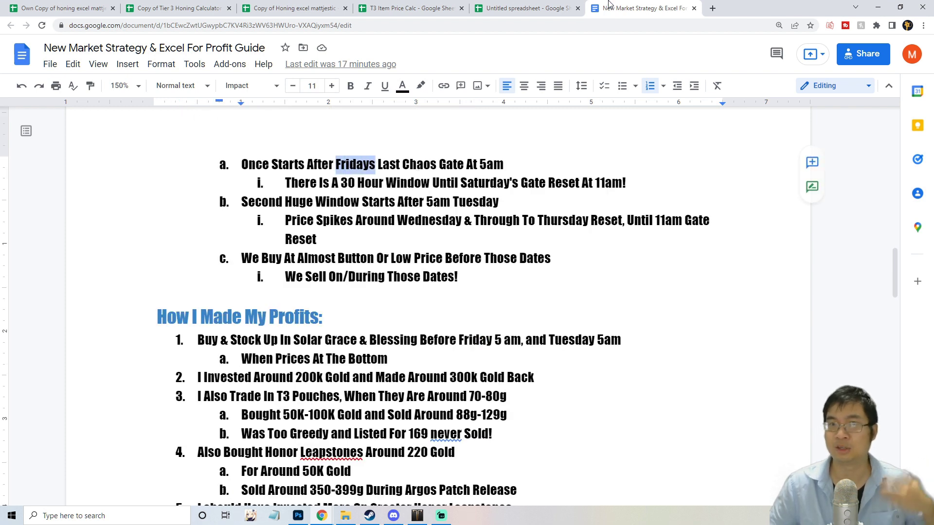
In the Market Trends spreadsheet, view the Solar Blessing chart, then switch the item to Solar Grace and examine its prices across the week
left_click(515, 6)
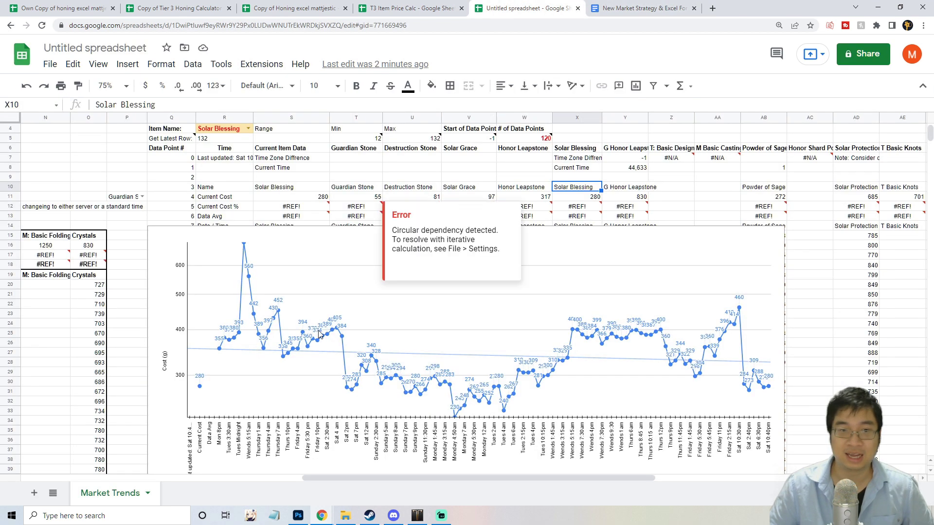
left_click(346, 389)
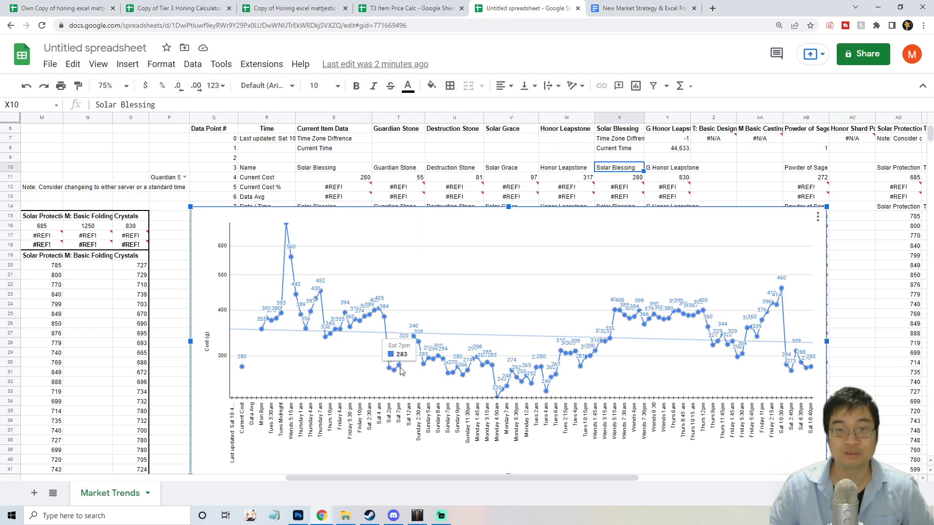
scroll(263, 176, "up", 2)
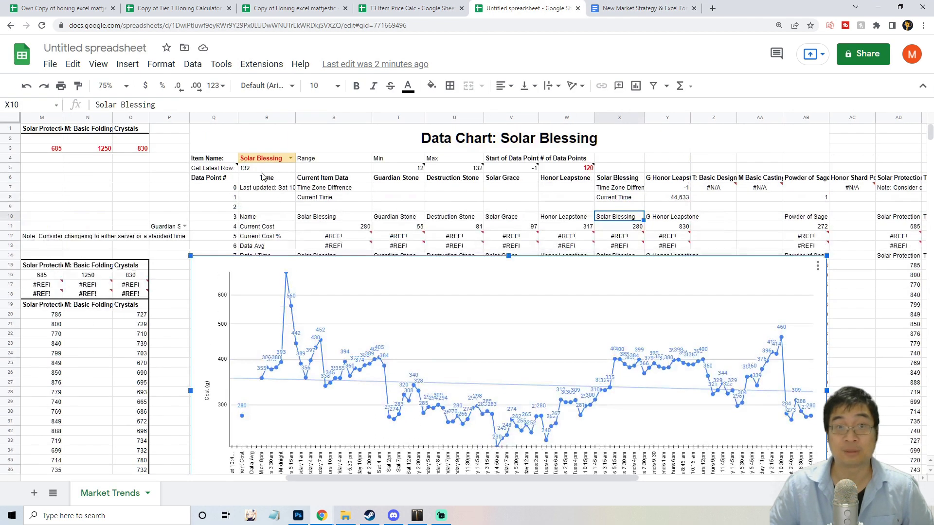
left_click(290, 159)
left_click(272, 217)
scroll(413, 362, "down", 3)
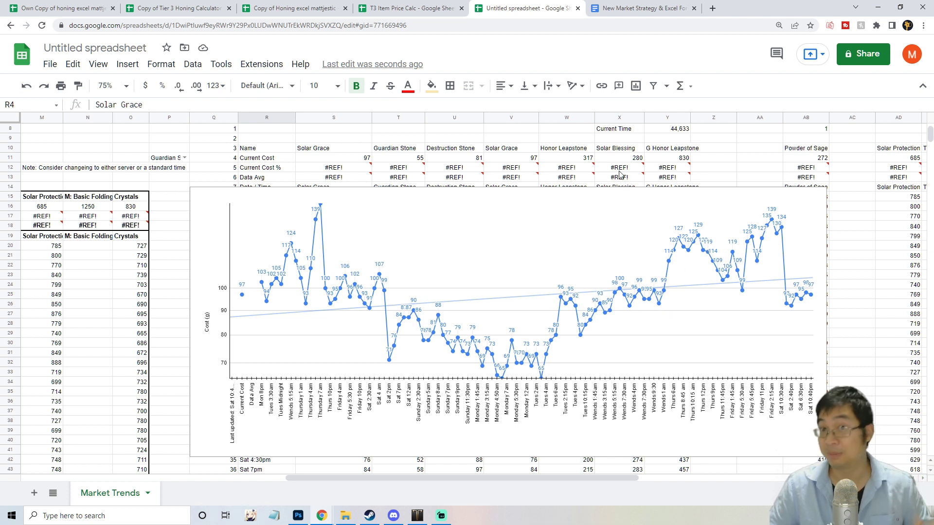
left_click(760, 138)
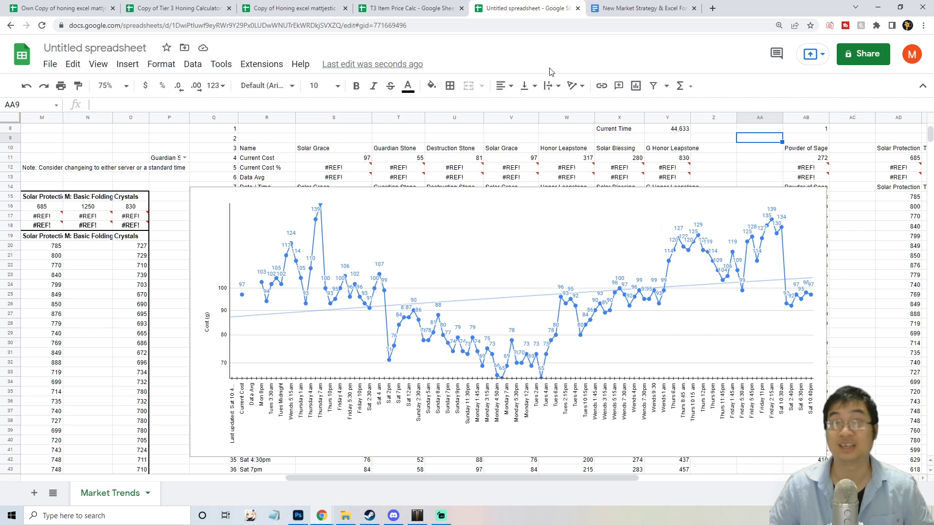
Switch the data chart's item to Destruction Stone and set its number of data points to 80
scroll(322, 215, "up", 2)
left_click(290, 158)
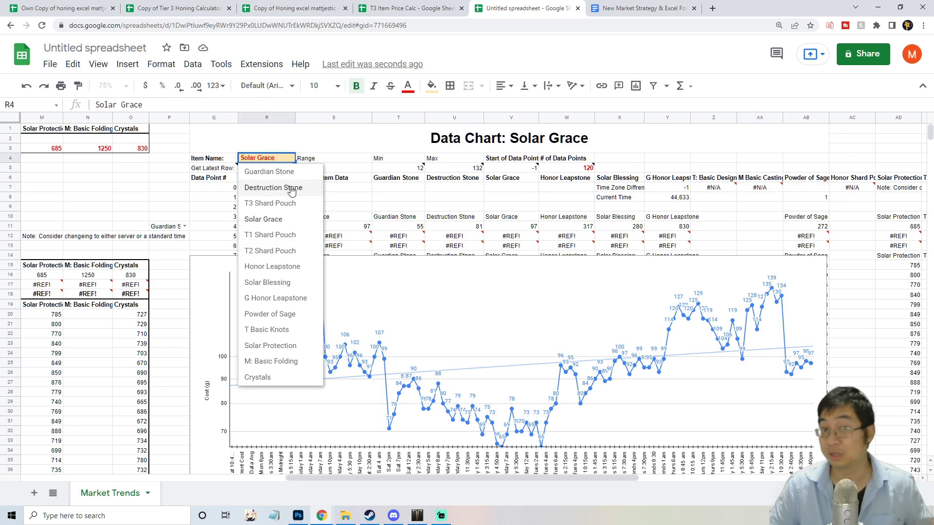
left_click(290, 186)
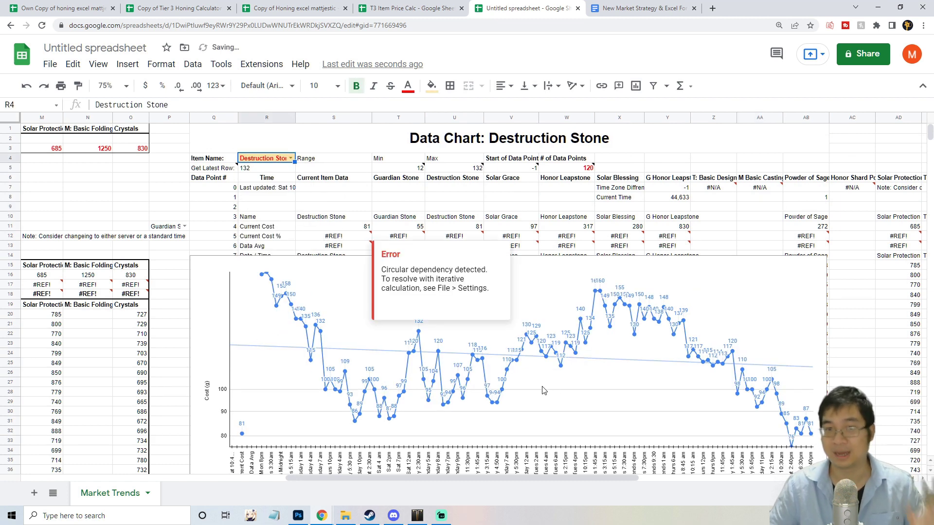
left_click(587, 171)
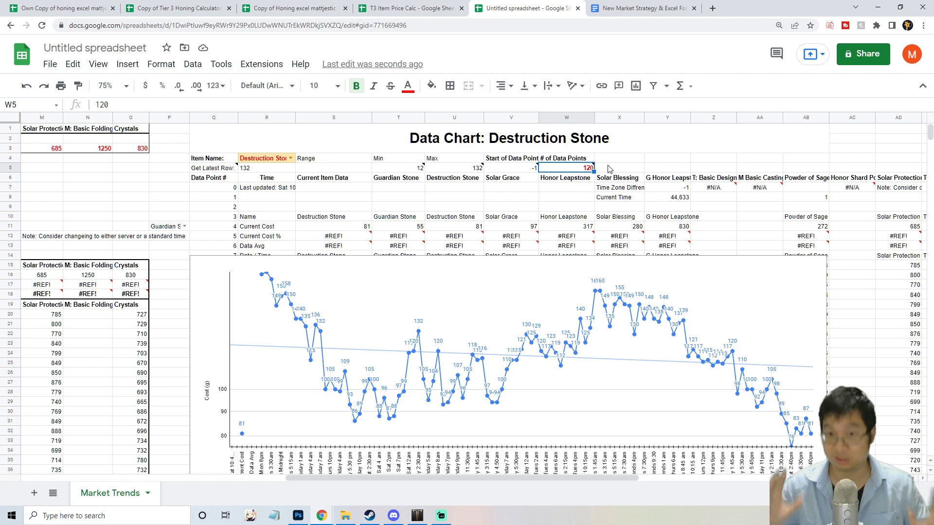
type("80")
key("Return")
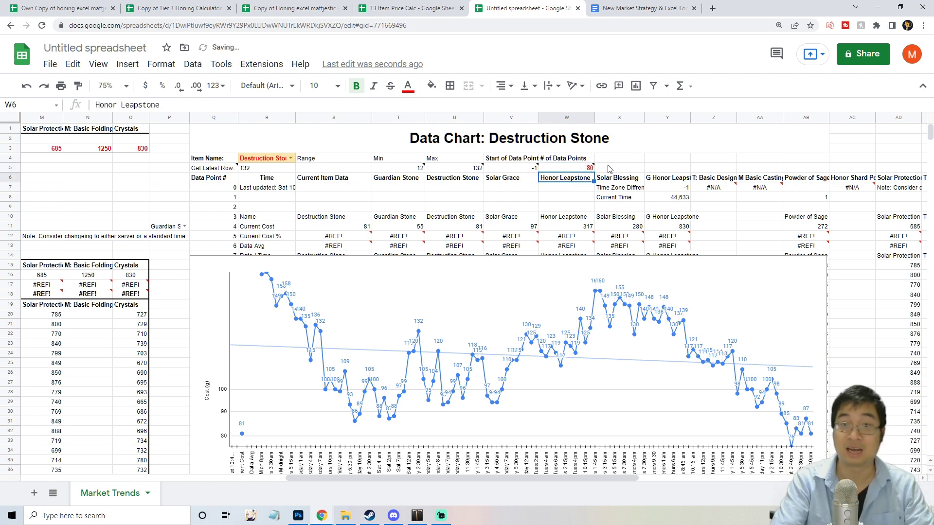
left_click(587, 162)
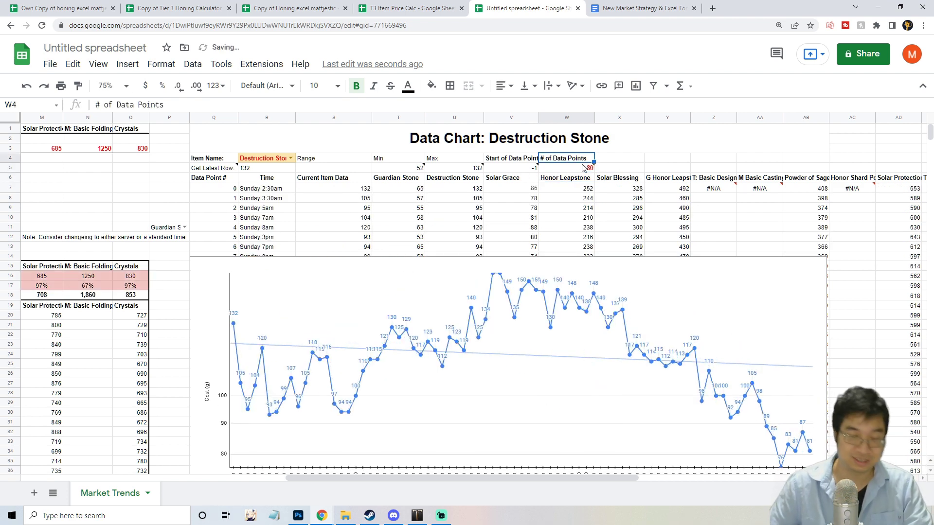
left_click(584, 170)
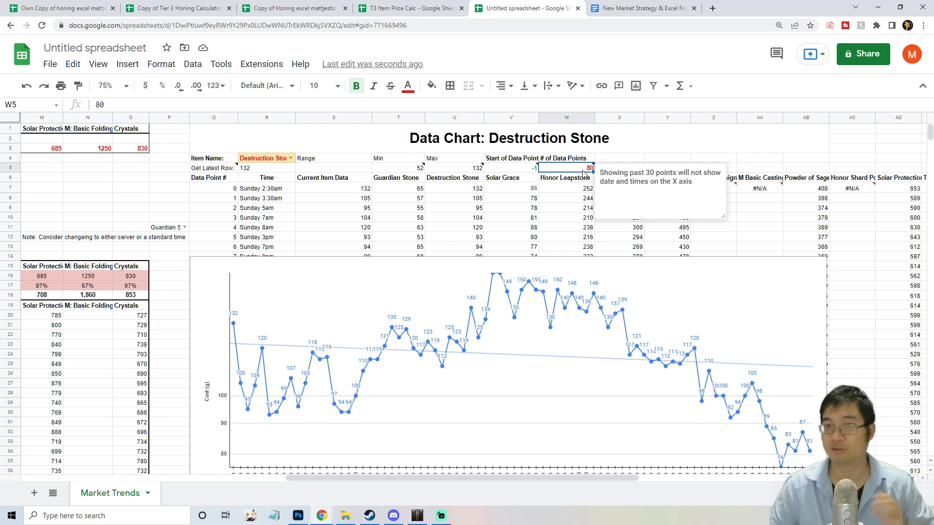
In the profit guide document, highlight the Solar Grace & Blessing items and their Friday 5 am and Tuesday 5am buying deadlines
left_click(619, 5)
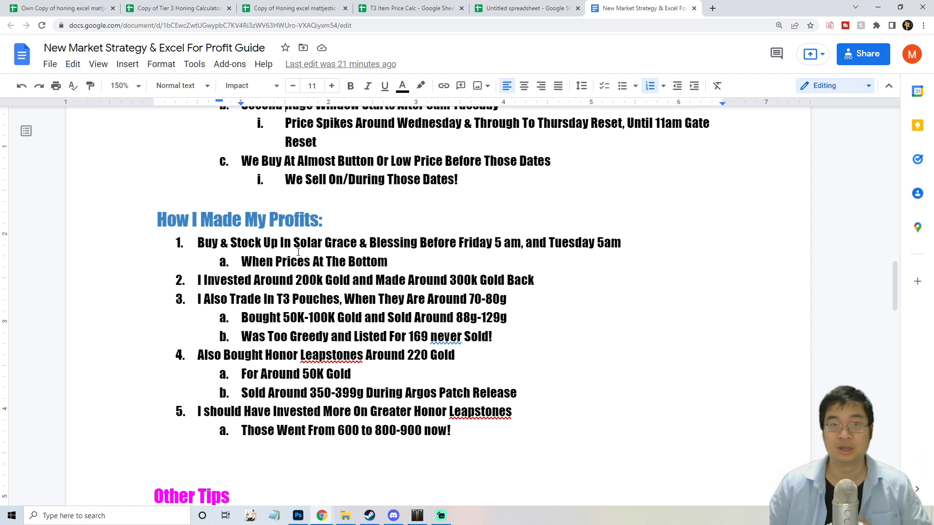
left_click_drag(295, 243, 439, 246)
left_click(495, 247)
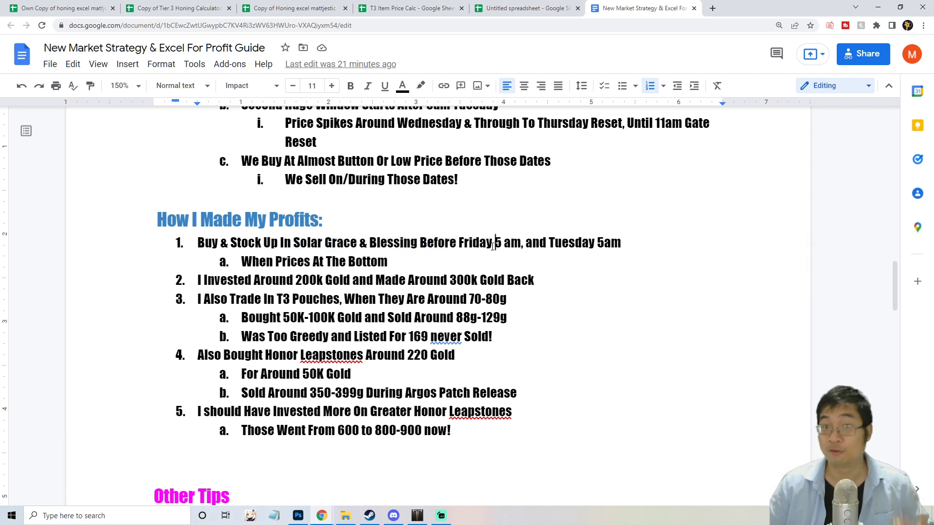
left_click_drag(629, 243, 468, 245)
left_click(569, 250)
left_click_drag(621, 243, 549, 245)
left_click(549, 243)
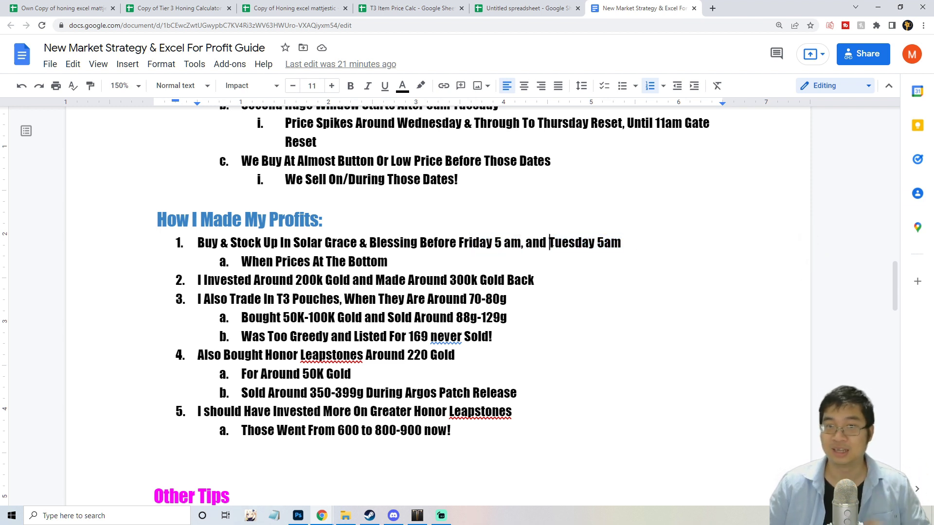
left_click_drag(511, 242, 457, 241)
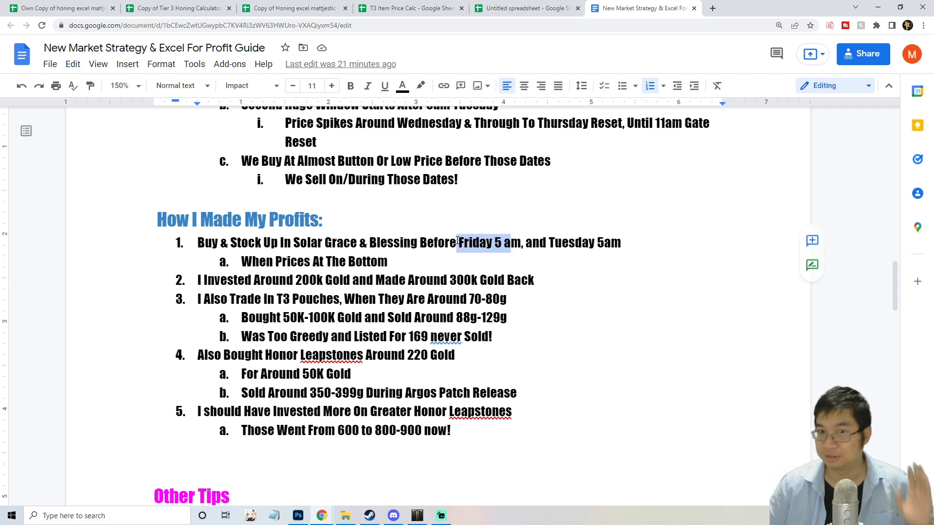
left_click(457, 242)
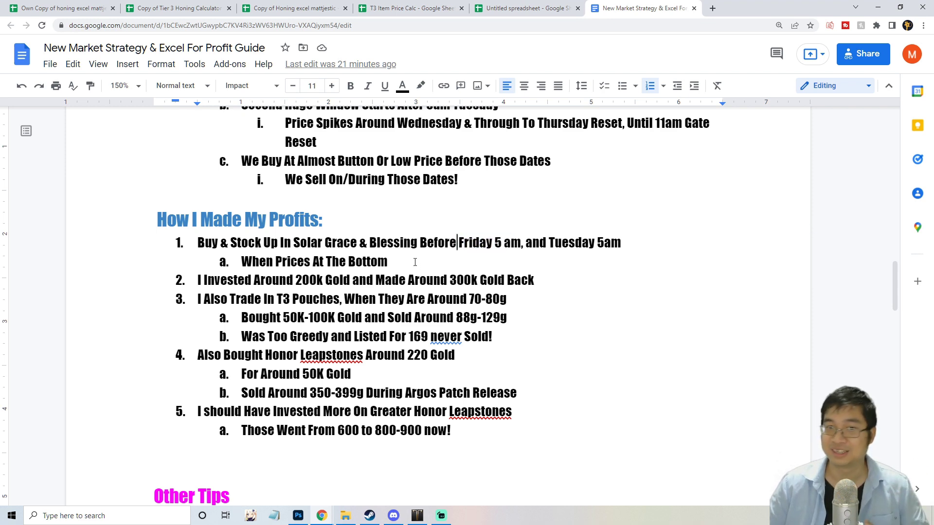
Return to the Market Trends spreadsheet, switch the data chart's item to Solar Grace and view its price curve
left_click(537, 10)
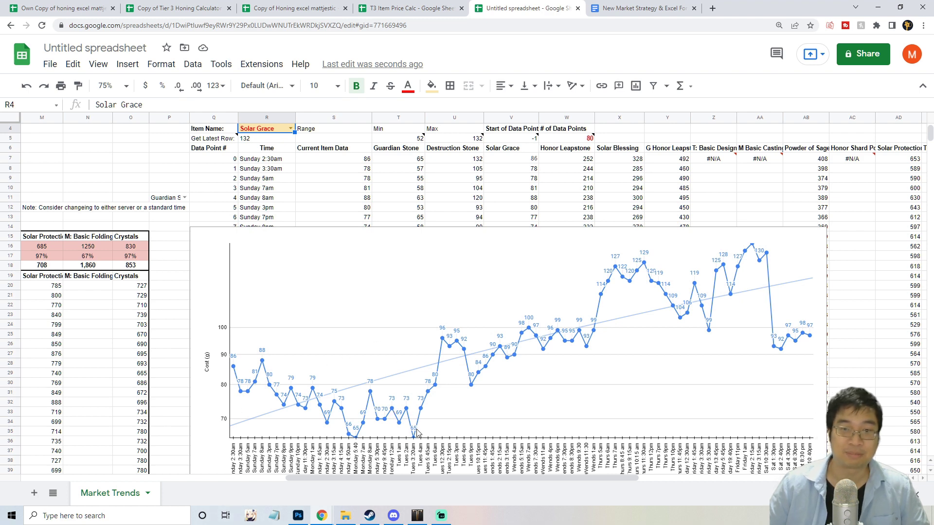
scroll(418, 432, "down", 2)
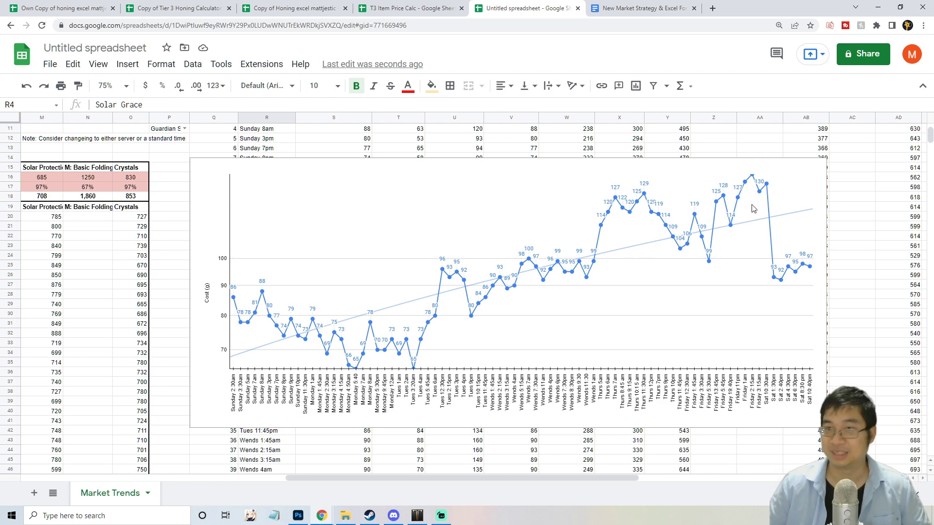
Back in the profit guide document, highlight the 300k Gold return and the Solar Grace & Blessing items under How I Made My Profits
left_click(642, 8)
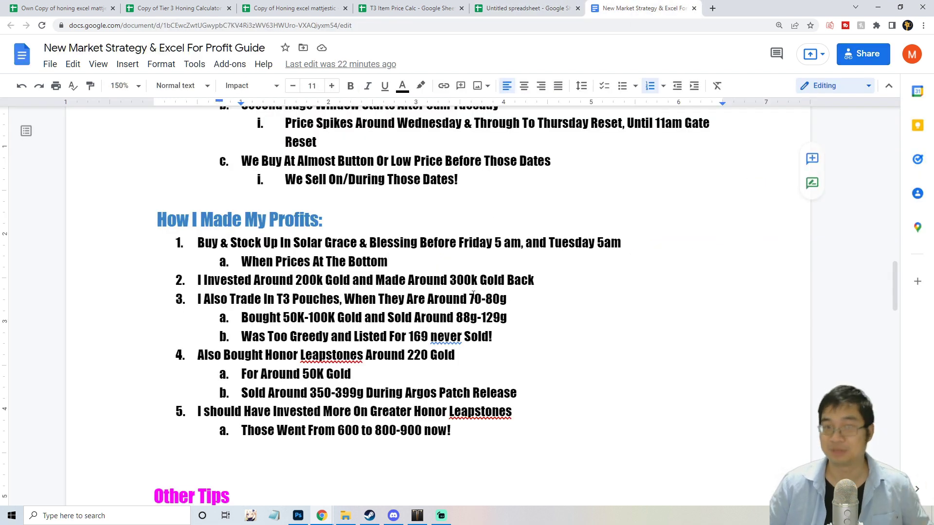
left_click(272, 296)
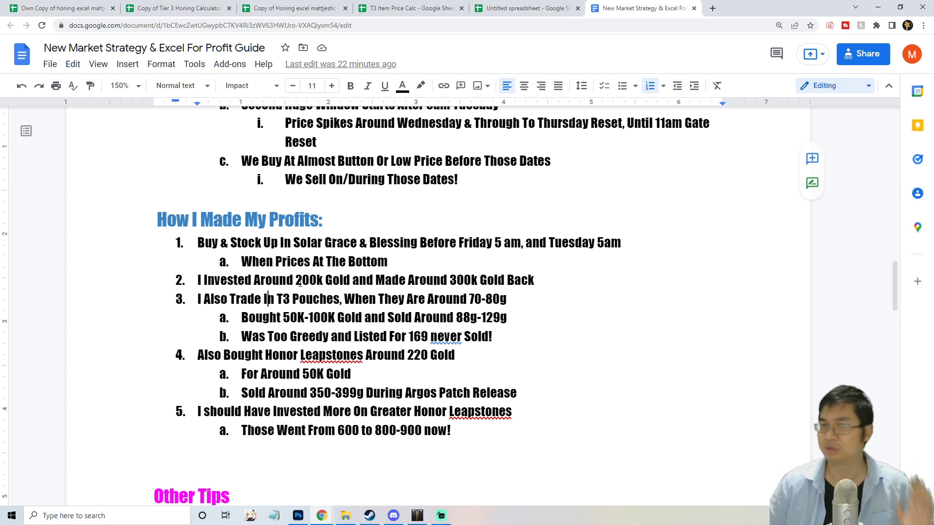
left_click_drag(534, 280, 458, 276)
left_click(458, 277)
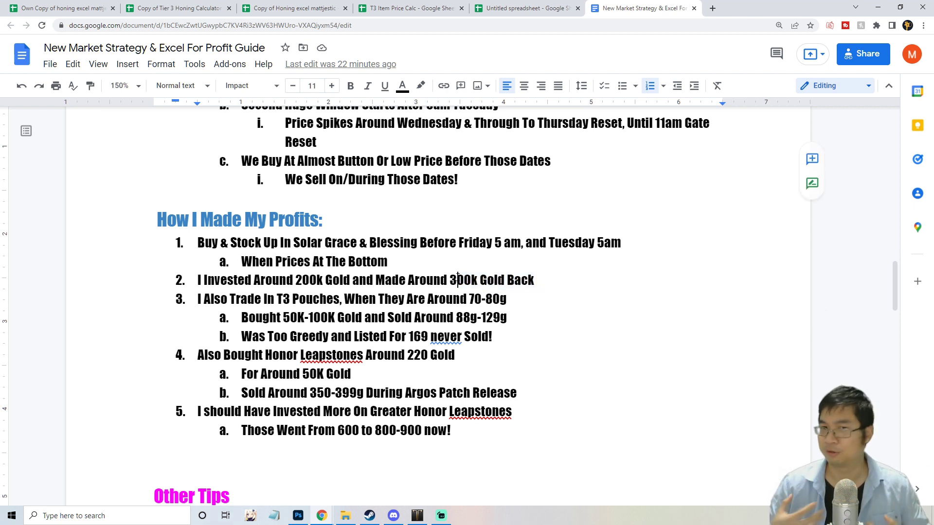
left_click_drag(294, 242, 439, 242)
left_click(439, 242)
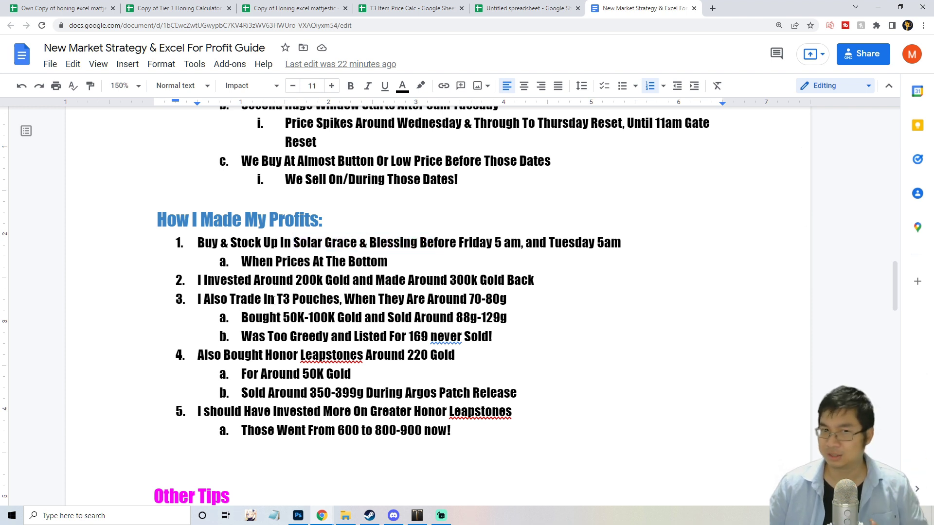
Highlight the T3 Pouches entry and its 70-80g buying price in the profit list
left_click_drag(274, 301, 292, 302)
left_click(313, 300)
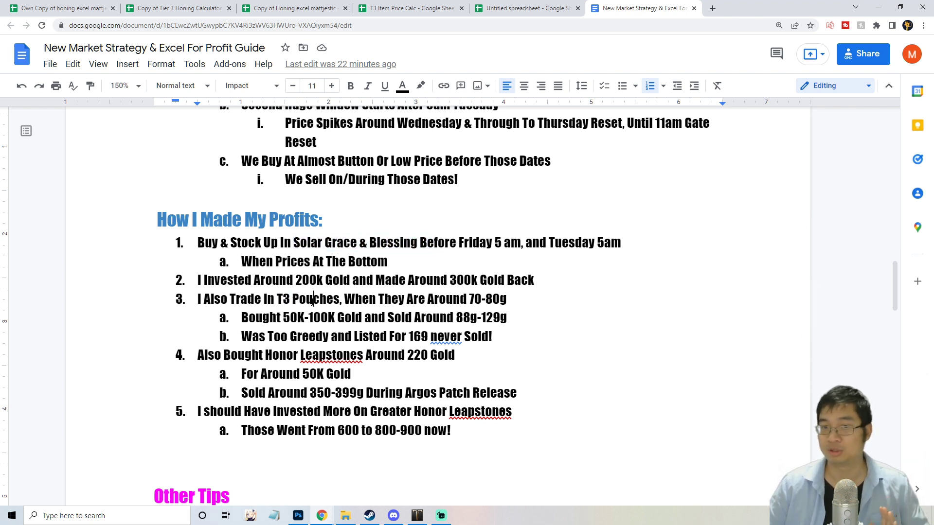
left_click_drag(523, 298, 467, 300)
left_click(467, 300)
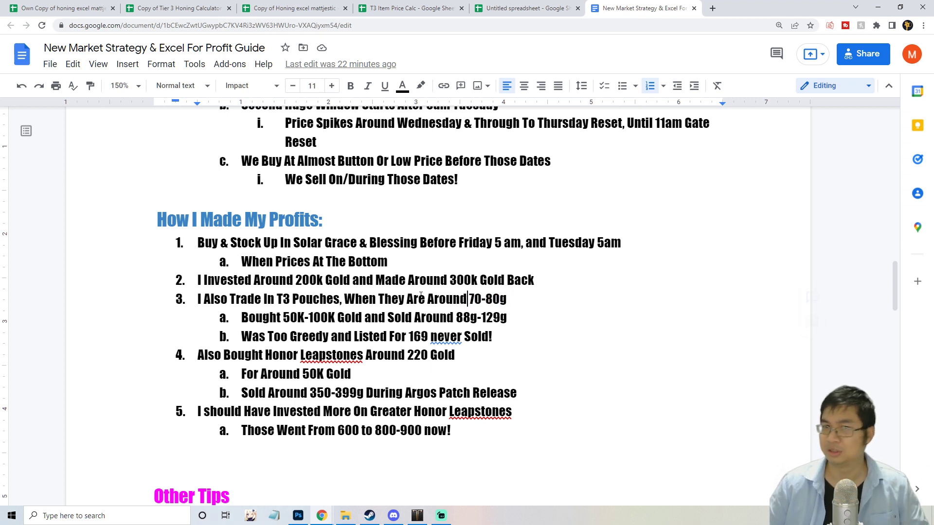
Highlight the pouches' 50K purchase amount, the 88g-129g selling range, the 169 listing that never sold, and the T3 Pouches name
left_click_drag(276, 318, 298, 318)
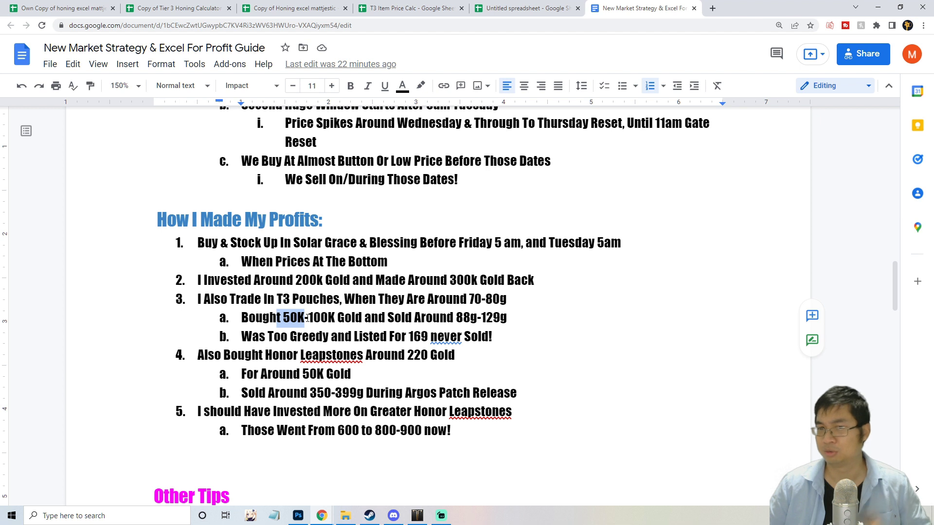
left_click_drag(511, 317, 452, 319)
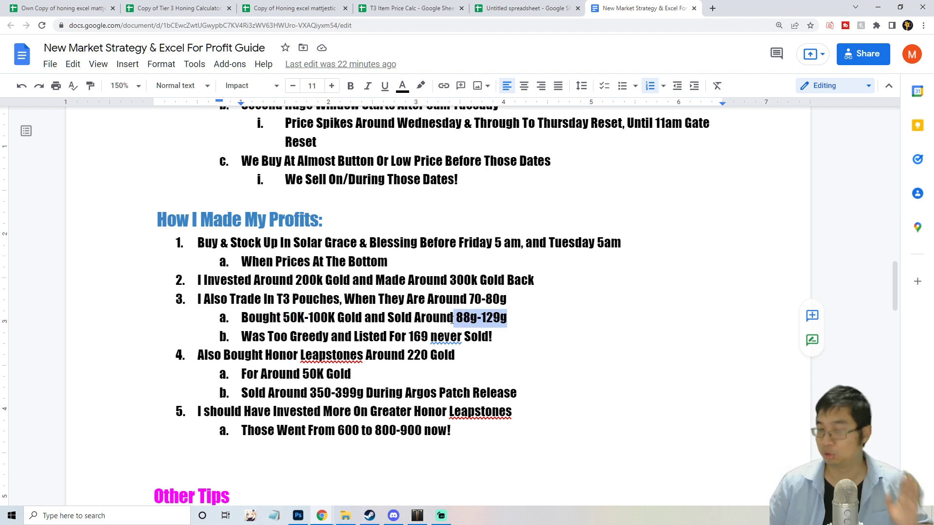
left_click(452, 319)
left_click_drag(512, 342, 401, 339)
left_click(403, 338)
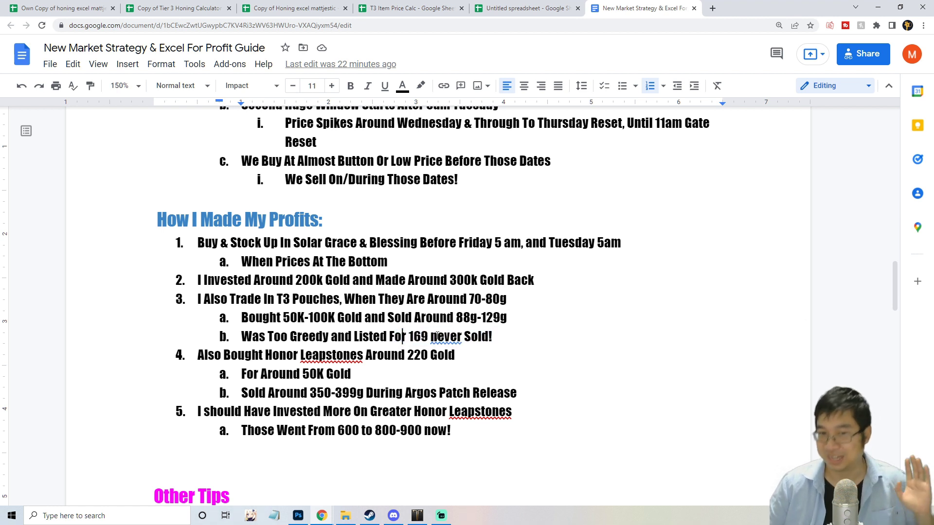
left_click_drag(276, 300, 355, 300)
left_click(357, 299)
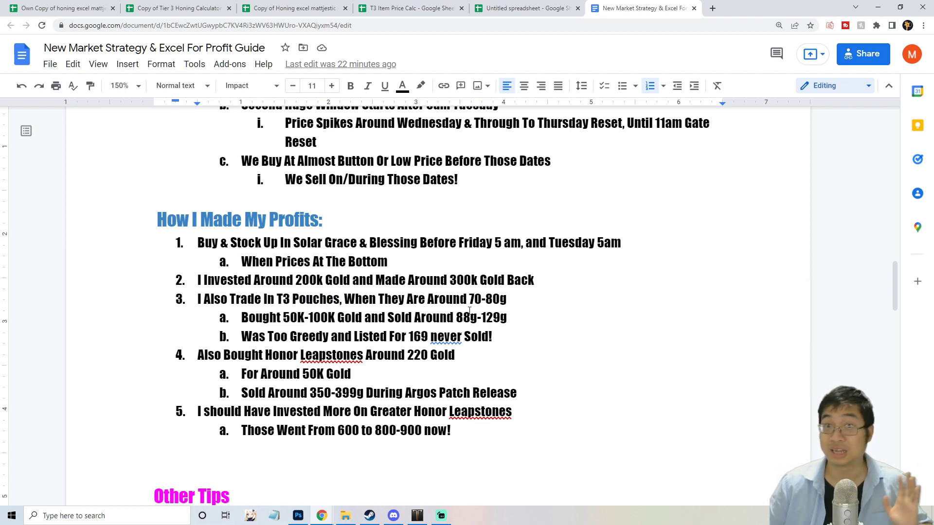
left_click(501, 332)
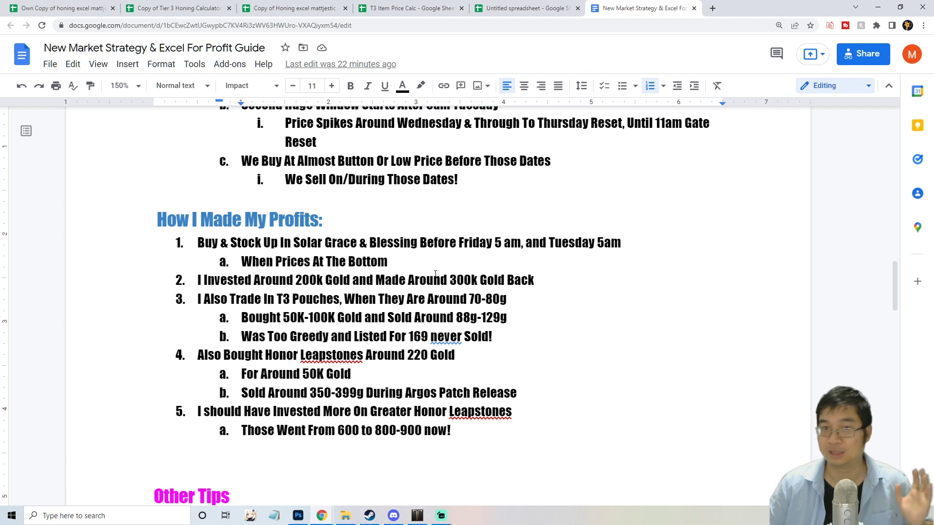
Highlight the note about the 169 listing that never sold in the T3 Pouches entry
left_click_drag(506, 336, 408, 337)
left_click(409, 336)
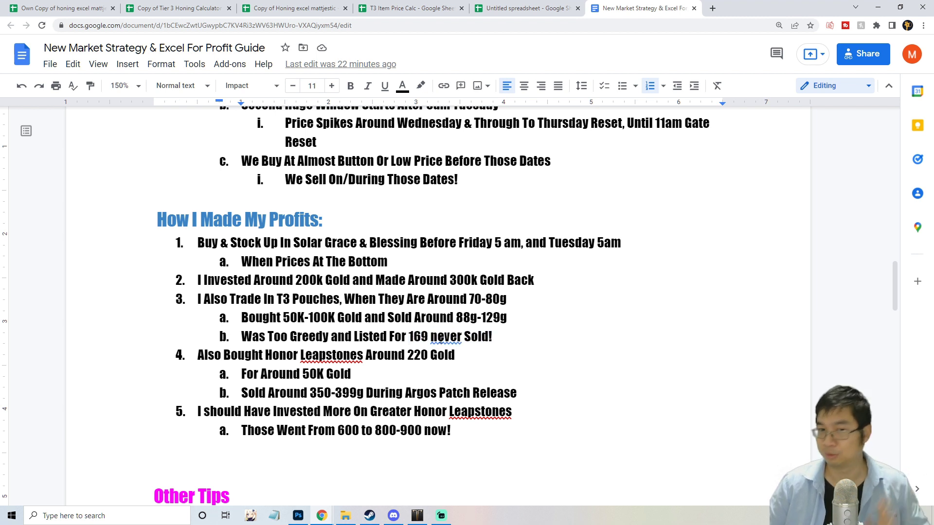
scroll(426, 320, "down", 1)
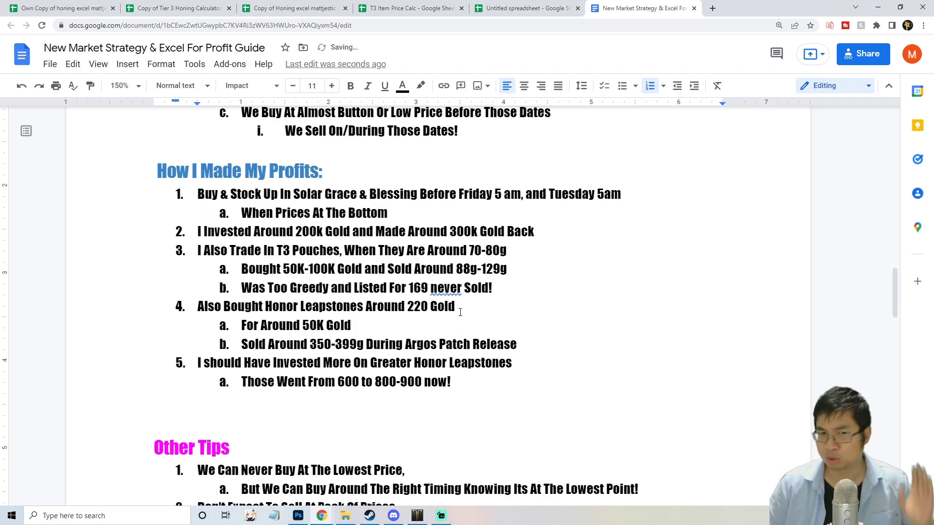
Return to the Market Trends spreadsheet, switch the data chart's item to Honor Leapstone and view its price curve
left_click(527, 9)
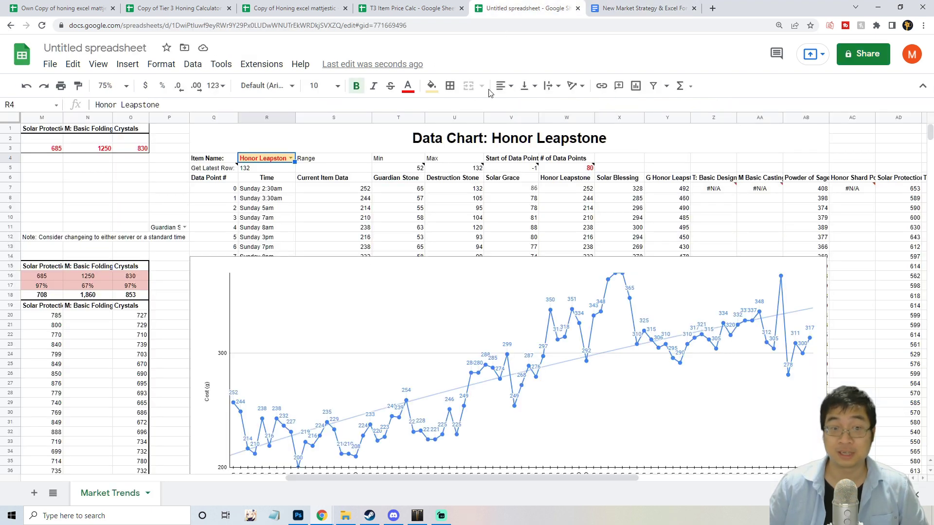
scroll(404, 295, "down", 2)
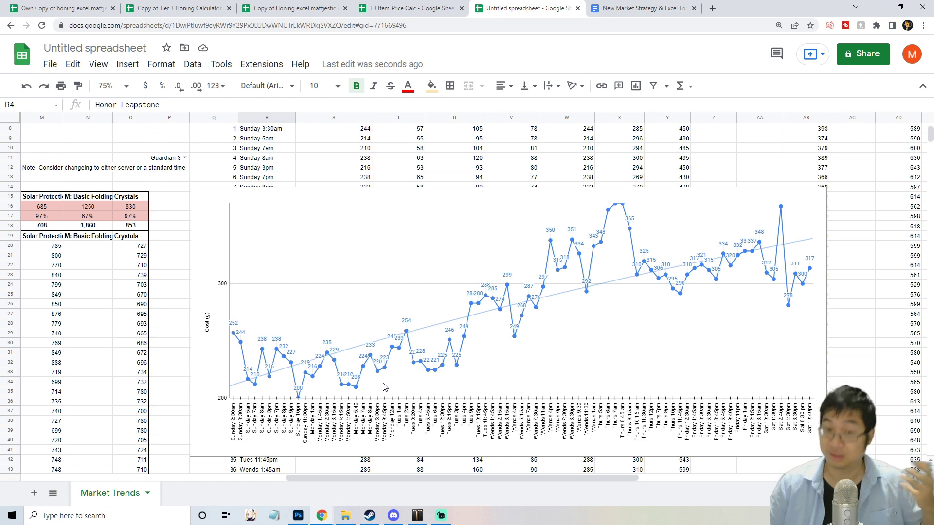
scroll(384, 387, "up", 2)
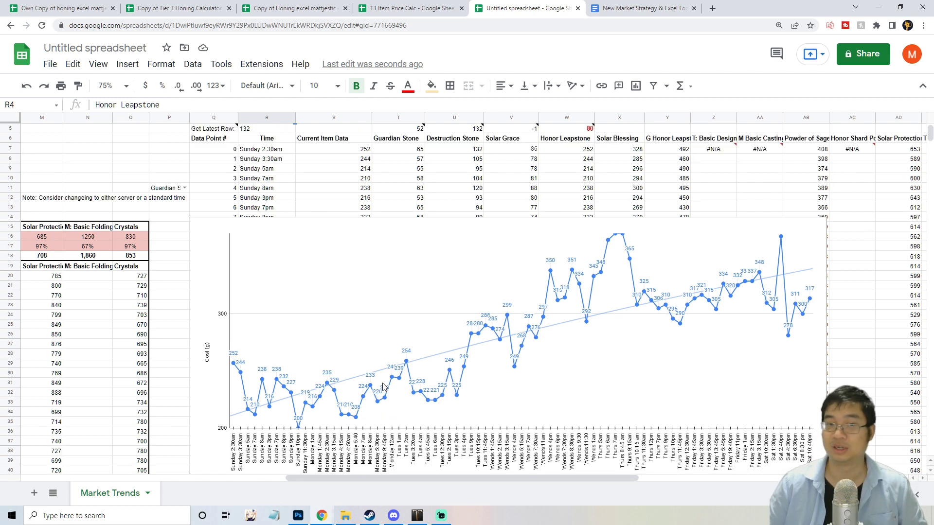
Back in the profit guide document, highlight the Honor Leapstones' 350-399g selling range, the 50K Gold purchase amount and the surrounding trade entries
left_click(619, 6)
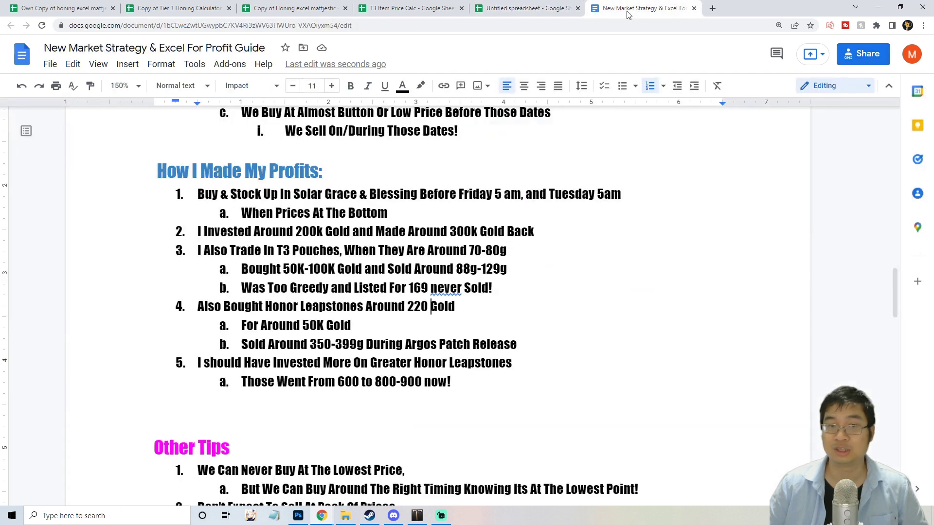
left_click_drag(311, 345, 357, 343)
left_click(365, 344)
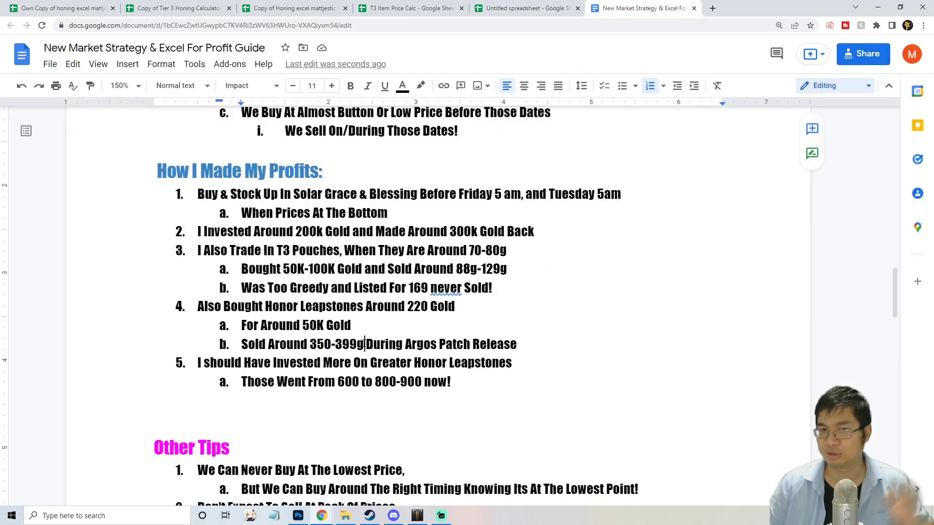
left_click_drag(352, 325, 302, 327)
left_click(301, 327)
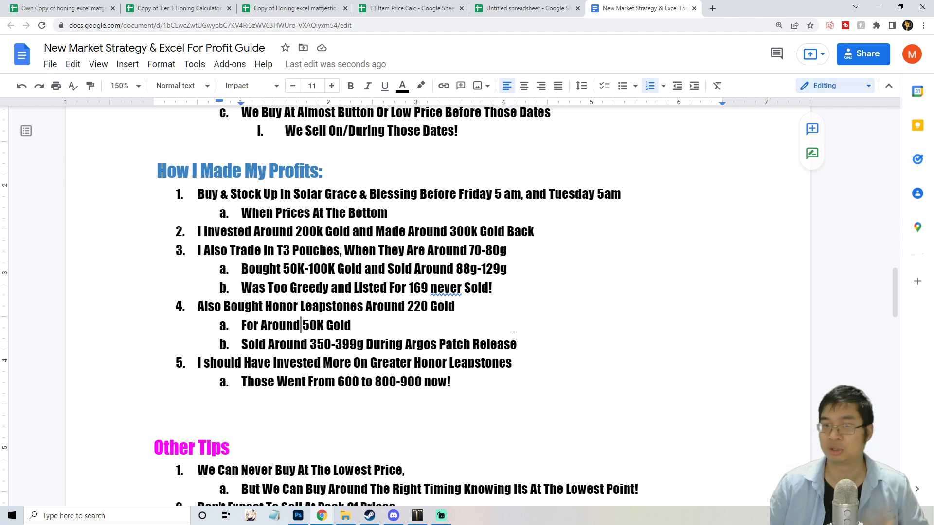
left_click_drag(523, 343, 258, 252)
left_click(258, 252)
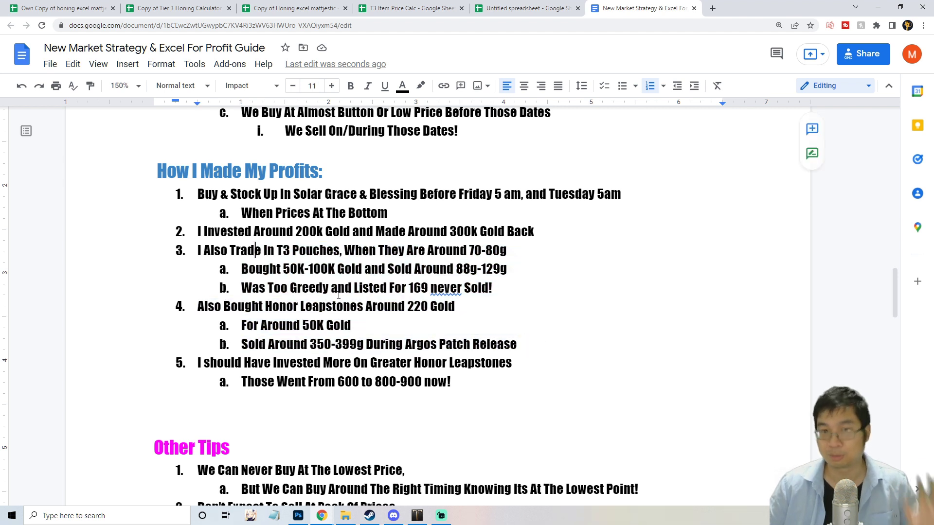
Highlight the Greater Honor Leapstones entry and its 600 to 800-900 price rise in the profit list
scroll(456, 360, "down", 1)
left_click_drag(513, 314, 400, 334)
left_click(370, 315)
left_click(339, 335)
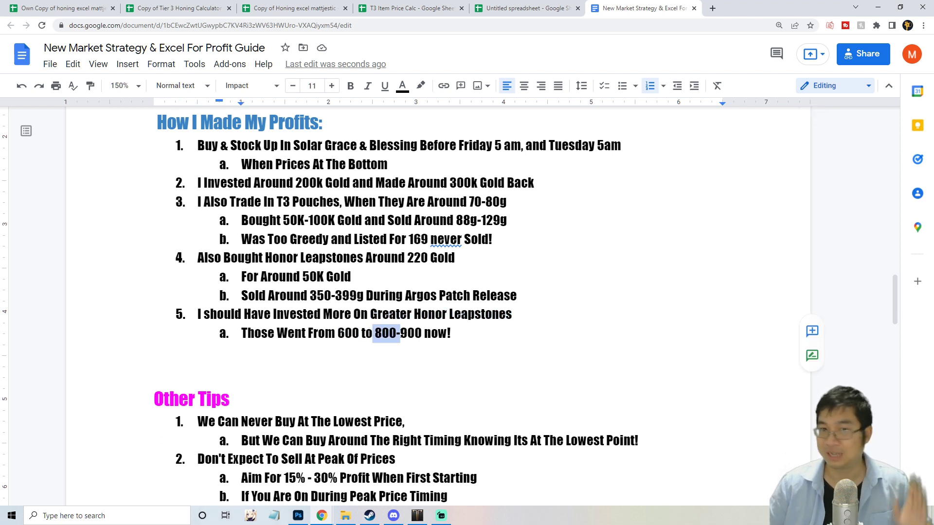
left_click(452, 335)
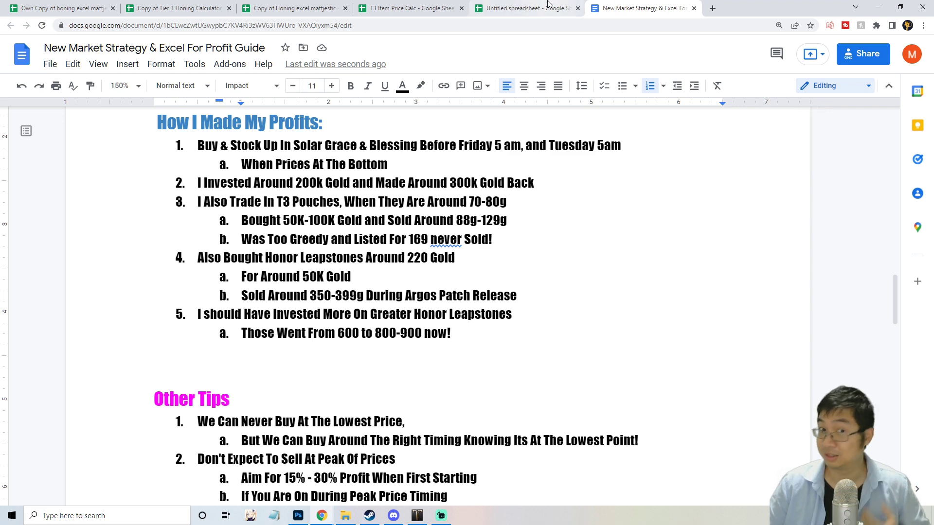
In the Market Trends spreadsheet, set the data chart's item to G Honor Leapstone and view its weekly price curve
left_click(548, 5)
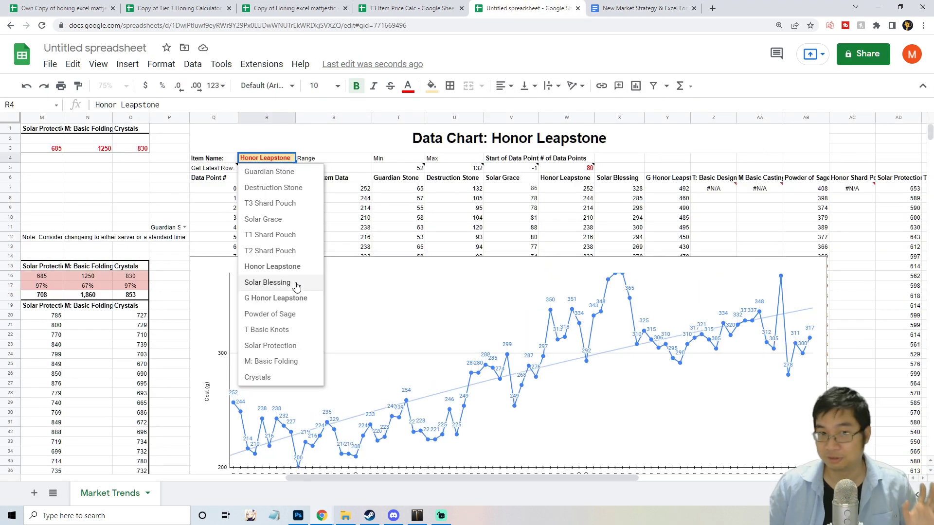
left_click(296, 299)
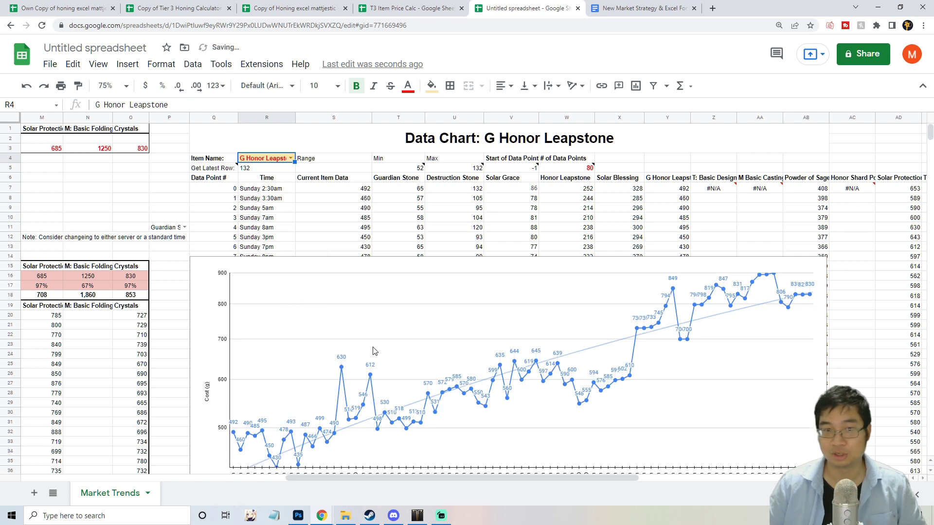
scroll(374, 347, "down", 1)
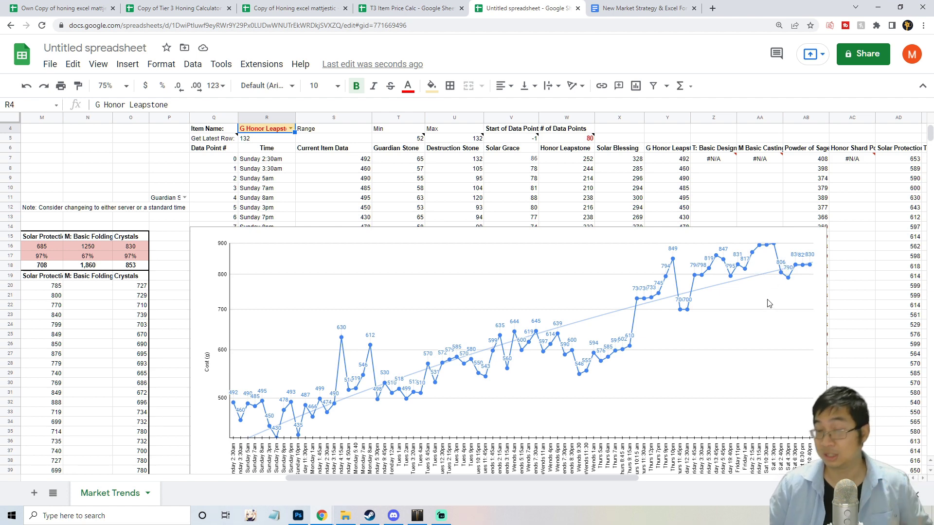
scroll(744, 307, "up", 1)
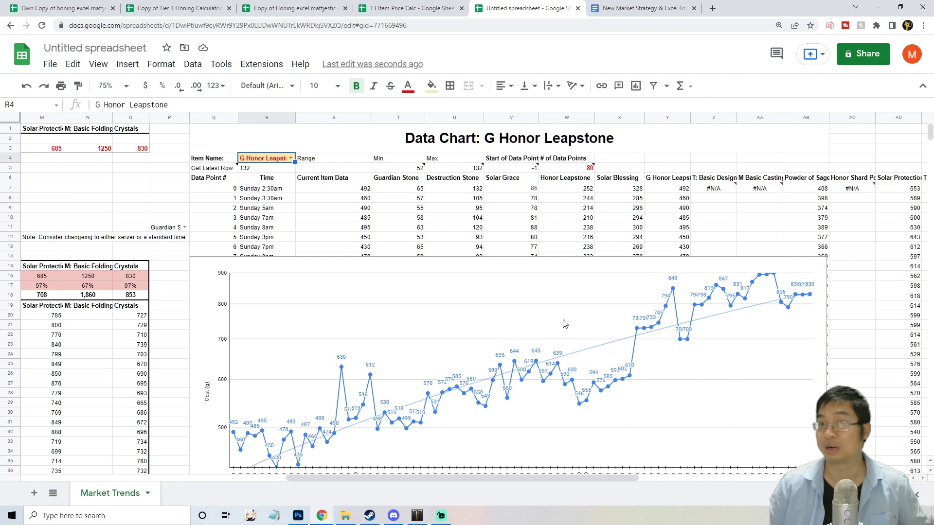
scroll(561, 289, "down", 2)
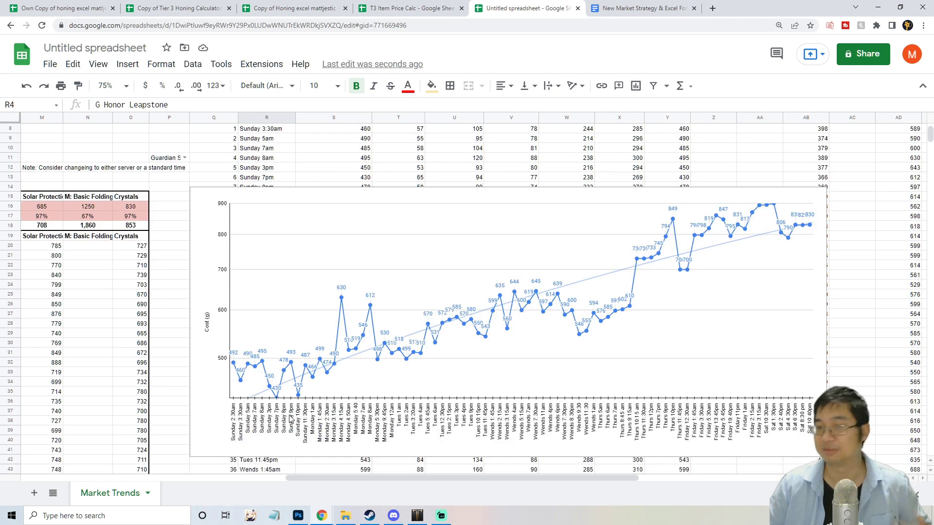
In the guide's Other Tips section, highlight the 15% - 30% profit target and compare it with the G Honor Leapstone chart
left_click(642, 9)
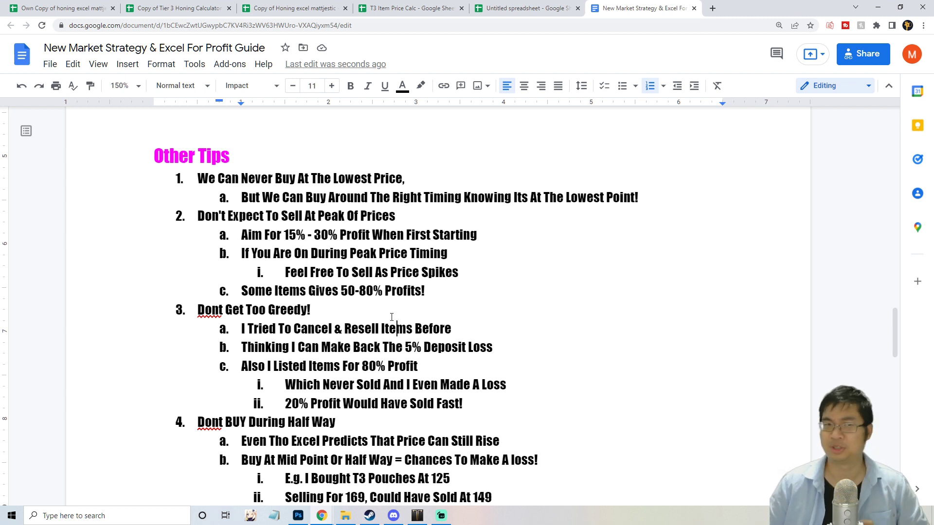
scroll(317, 229, "down", 1)
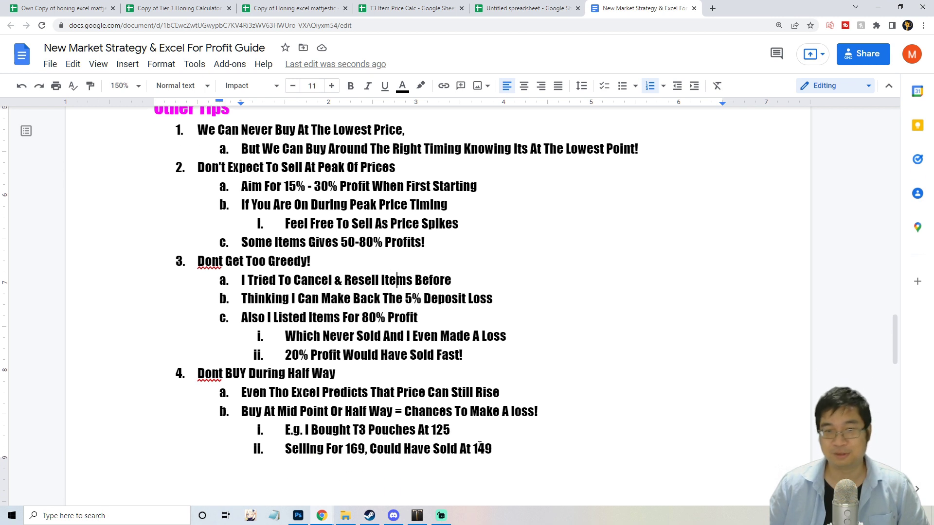
scroll(513, 446, "up", 2)
scroll(364, 337, "down", 1)
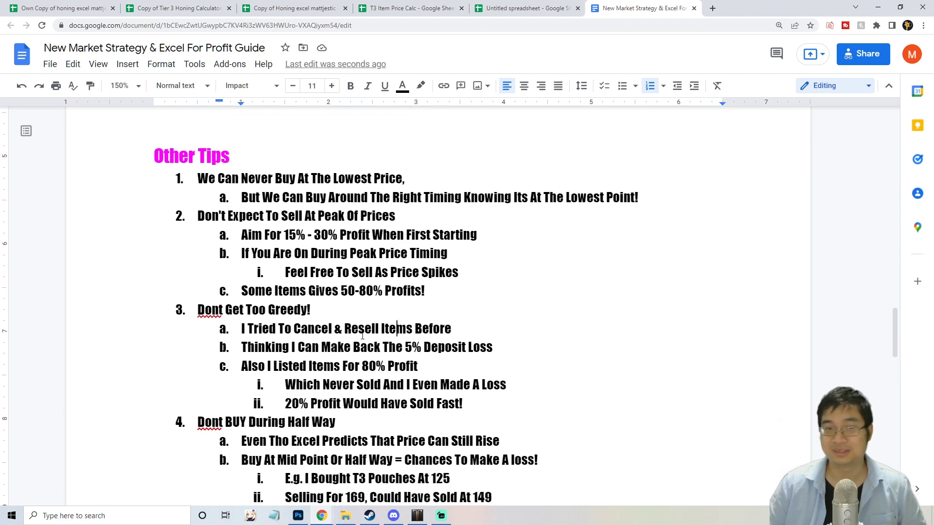
left_click_drag(283, 235, 329, 235)
left_click(545, 14)
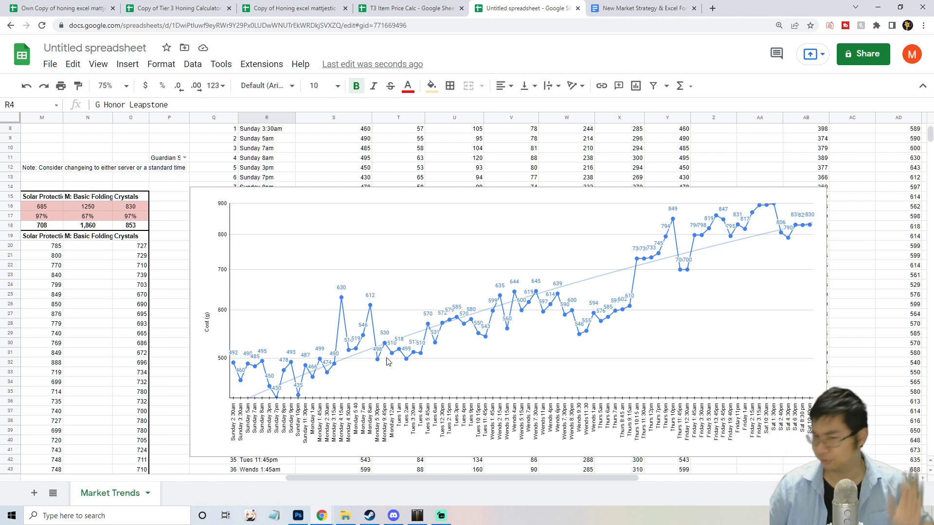
left_click(637, 8)
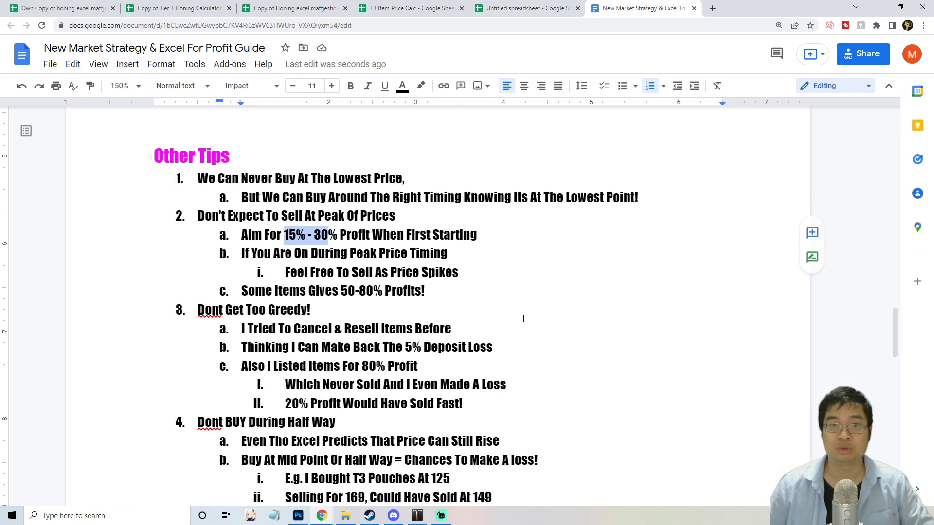
Add an unnumbered example line reading "600 x 1.3" below the 50-80% Profits tip
left_click(488, 152)
left_click(515, 292)
key("Return")
key("shift+Tab")
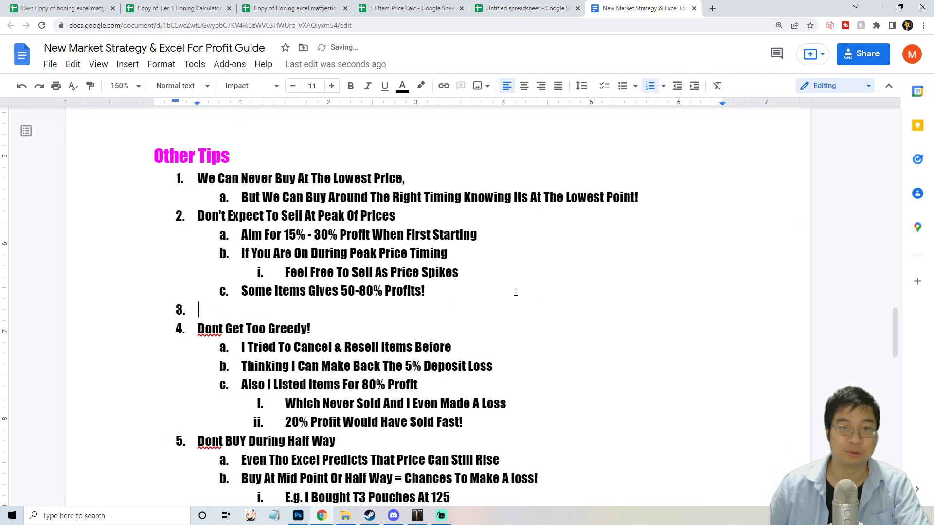
key("BackSpace")
type("600 ")
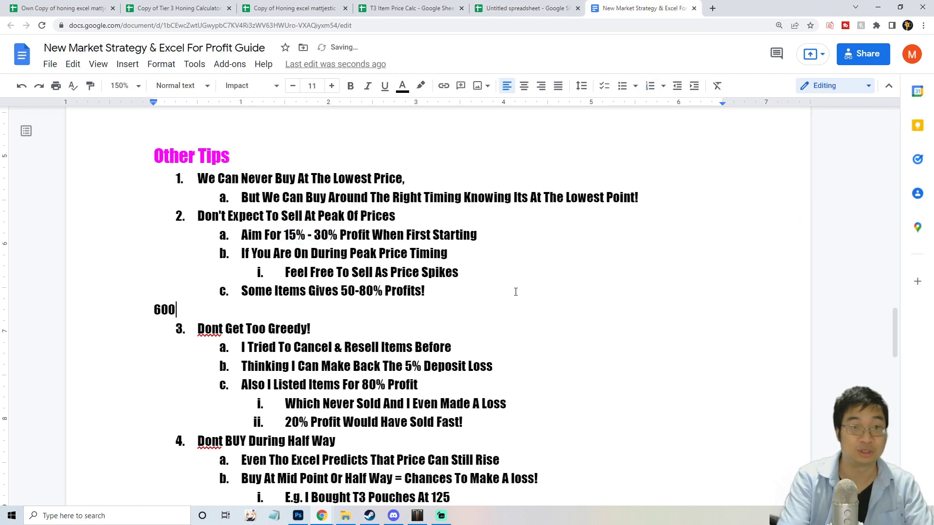
type("x 1.3")
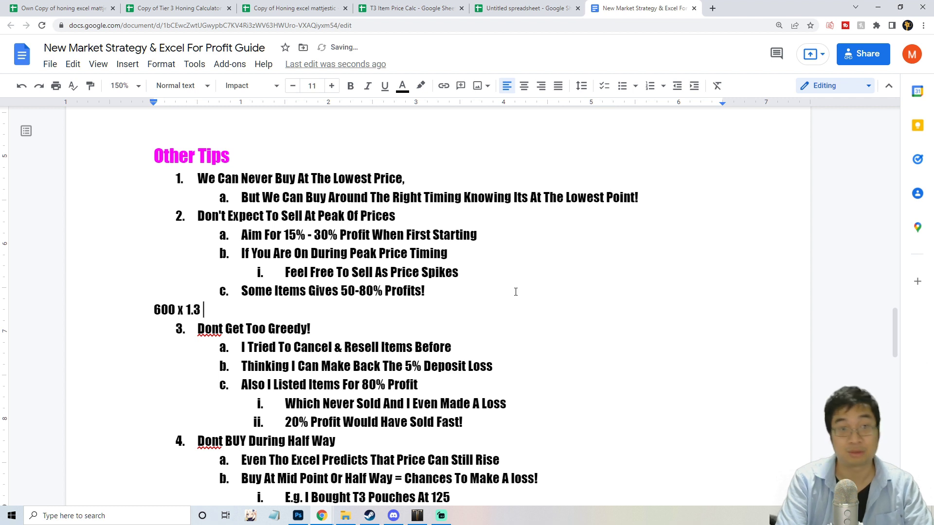
Change the example calculation's multiplier to 1.15, and set it back to 1.3
key("BackSpace")
key("BackSpace")
type("1.5")
key("BackSpace")
key("BackSpace")
key("BackSpace")
type("15")
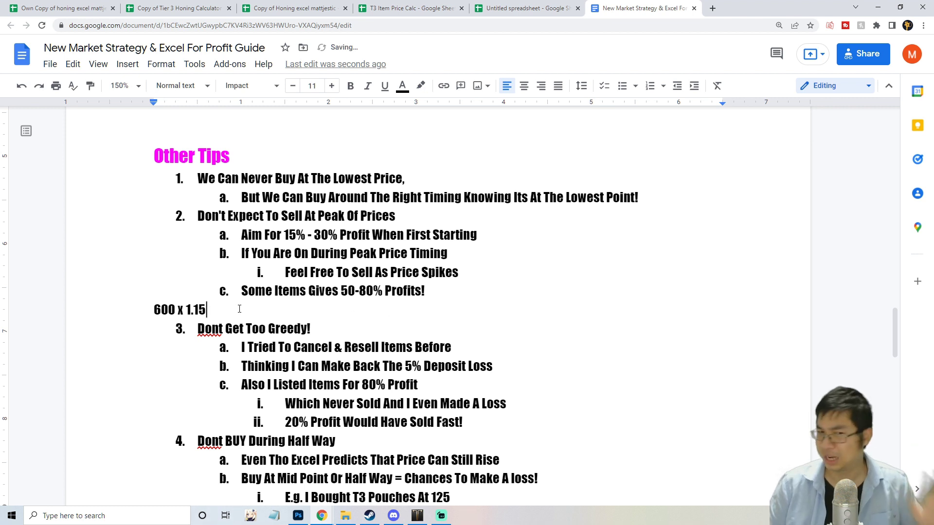
key("BackSpace")
key("BackSpace")
type("3")
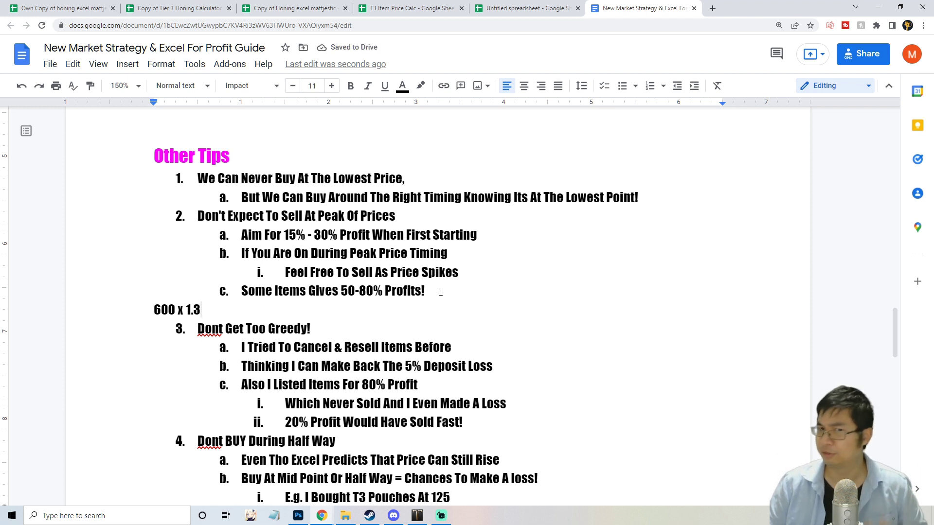
Highlight the 50-80% Profits tip and check it against the G Honor Leapstone price chart
left_click_drag(427, 290, 341, 290)
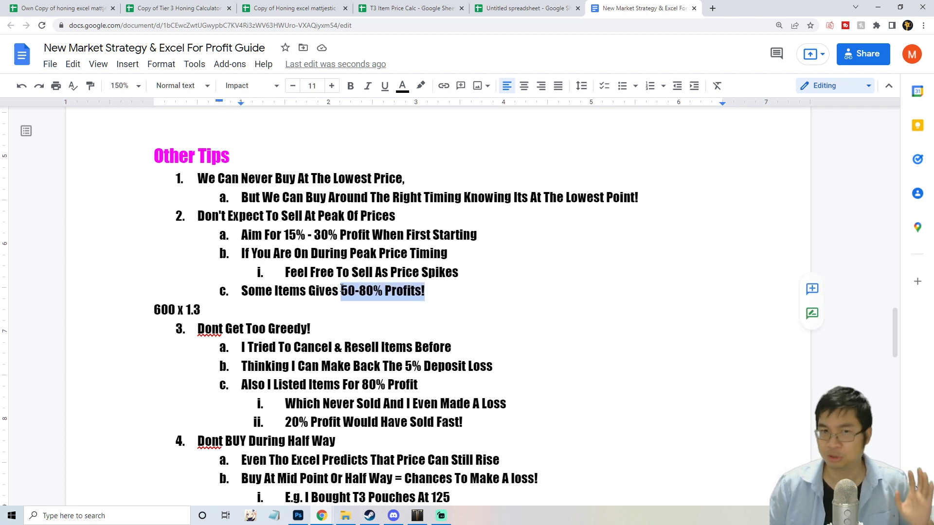
left_click(440, 291)
left_click(523, 8)
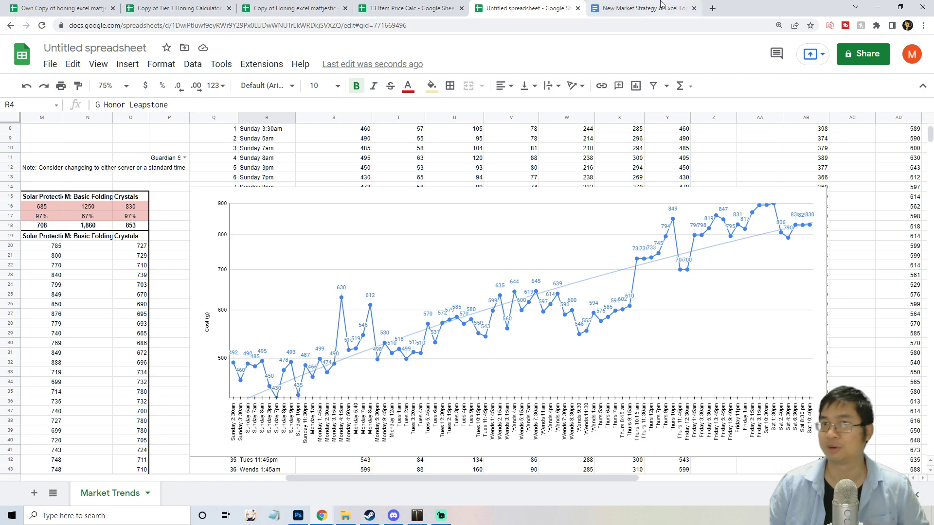
left_click(644, 7)
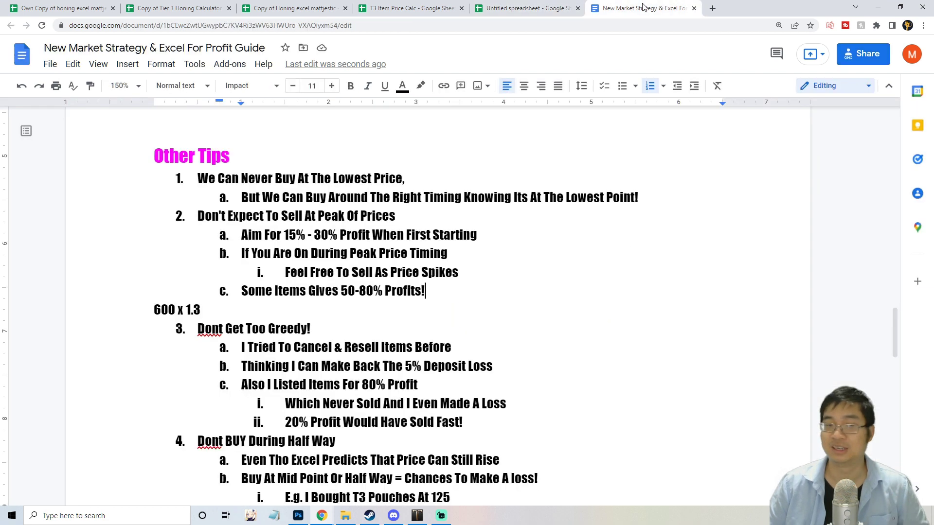
Delete the "600 x 1.3" example calculation from the Other Tips section
left_click_drag(202, 310, 130, 307)
left_click(195, 307)
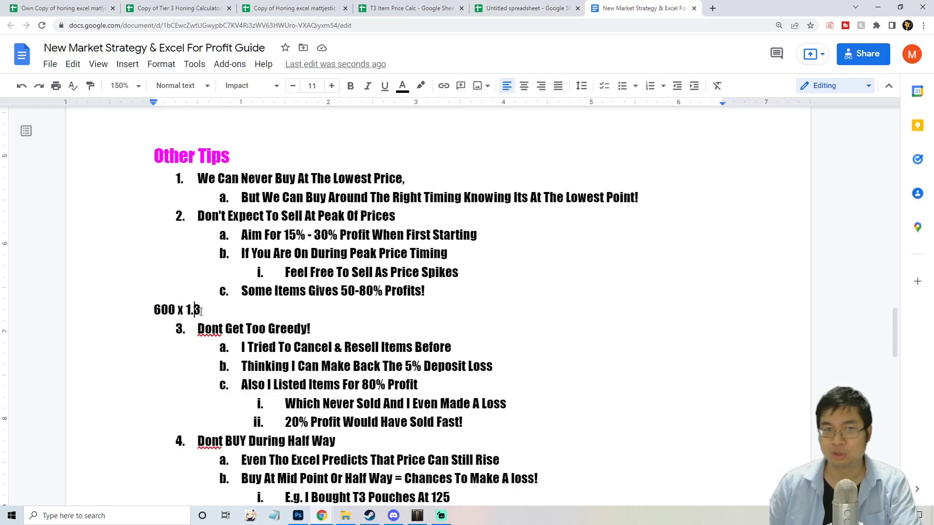
left_click_drag(213, 312, 123, 307)
key("BackSpace")
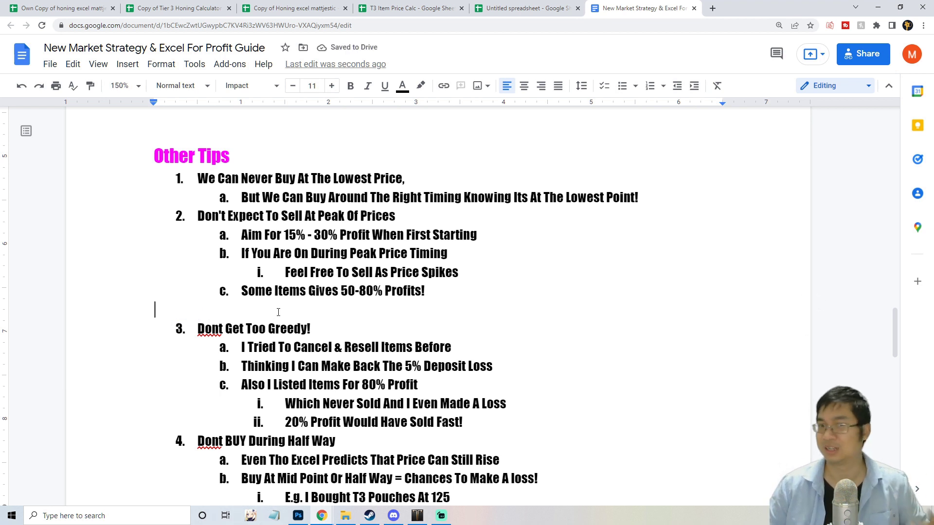
Highlight the 80% Profit listing under Dont Get Too Greedy and continue to the Dont BUY During Half Way tip
scroll(263, 312, "down", 1)
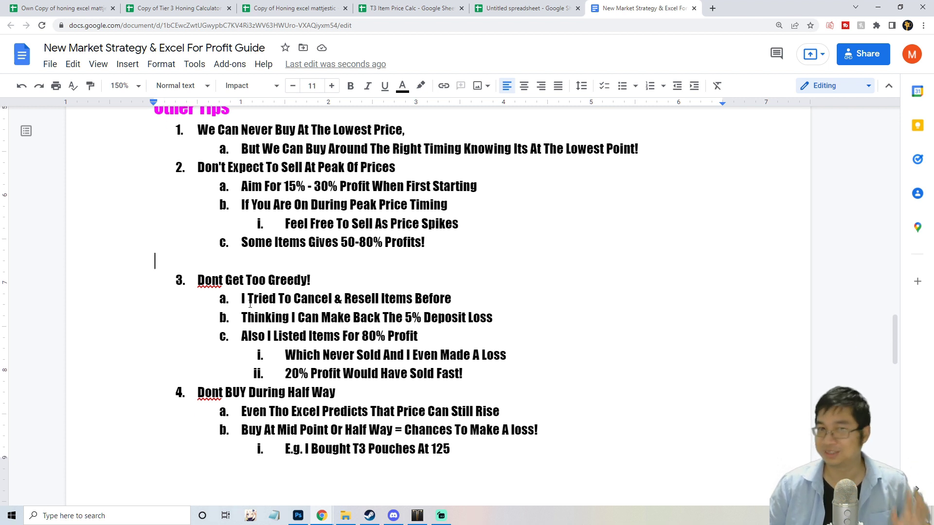
scroll(340, 299, "down", 1)
left_click_drag(430, 293, 358, 295)
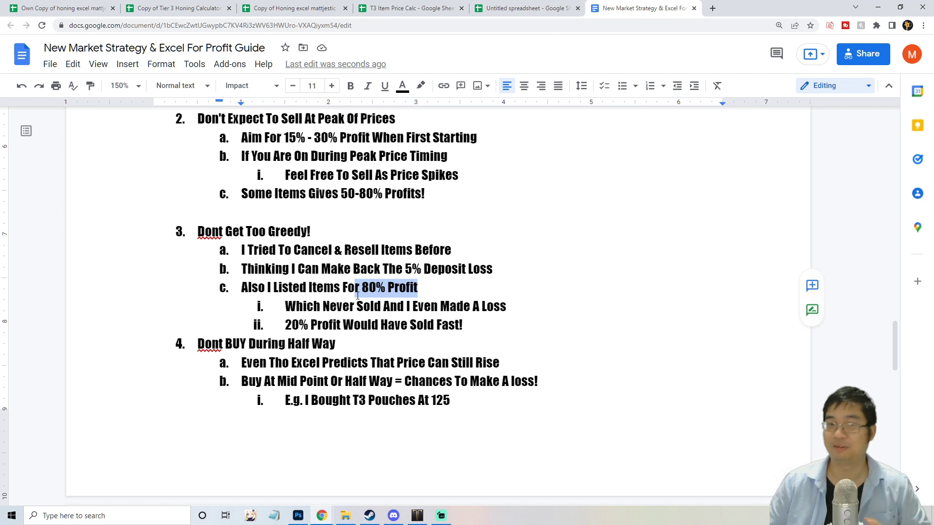
left_click(510, 331)
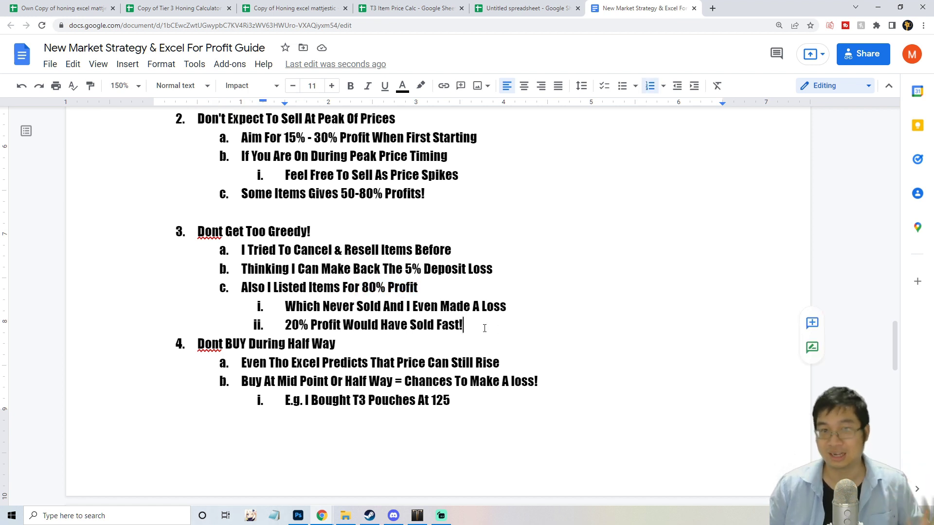
scroll(485, 328, "down", 2)
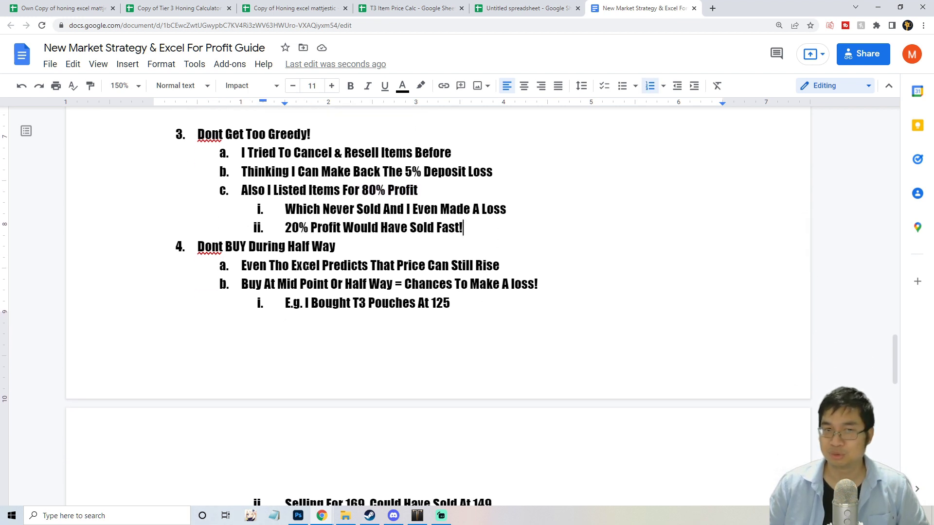
Highlight the "BUY During Half Way" tip and compare it with the G Honor Leapstone price chart
left_click_drag(350, 255, 226, 243)
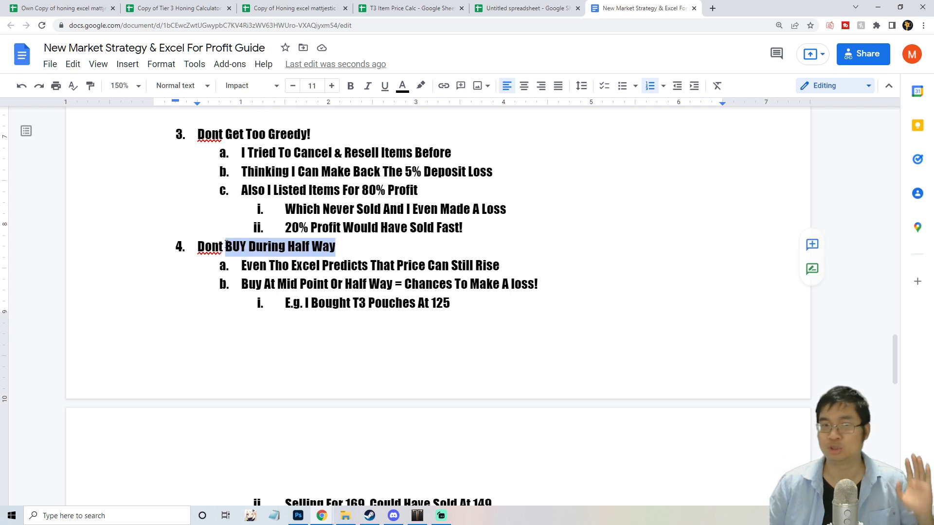
left_click(372, 249)
left_click(530, 8)
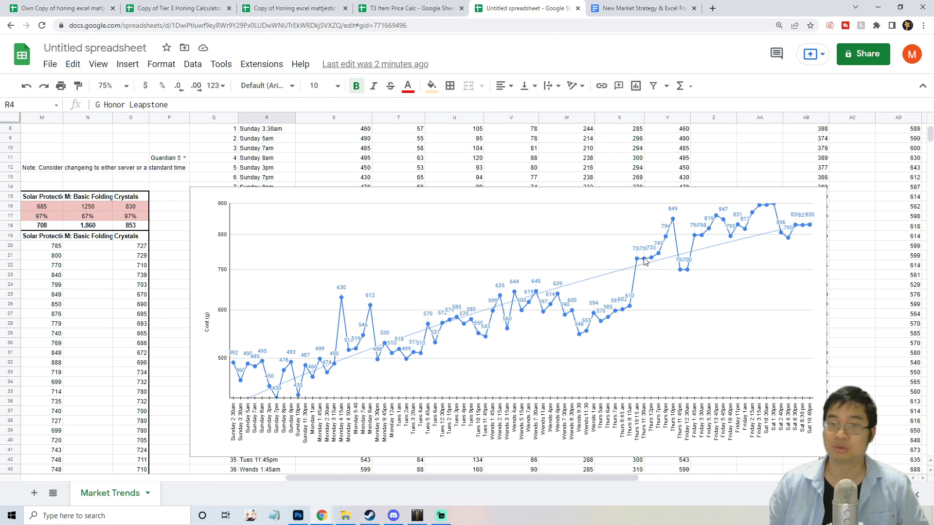
scroll(645, 261, "up", 3)
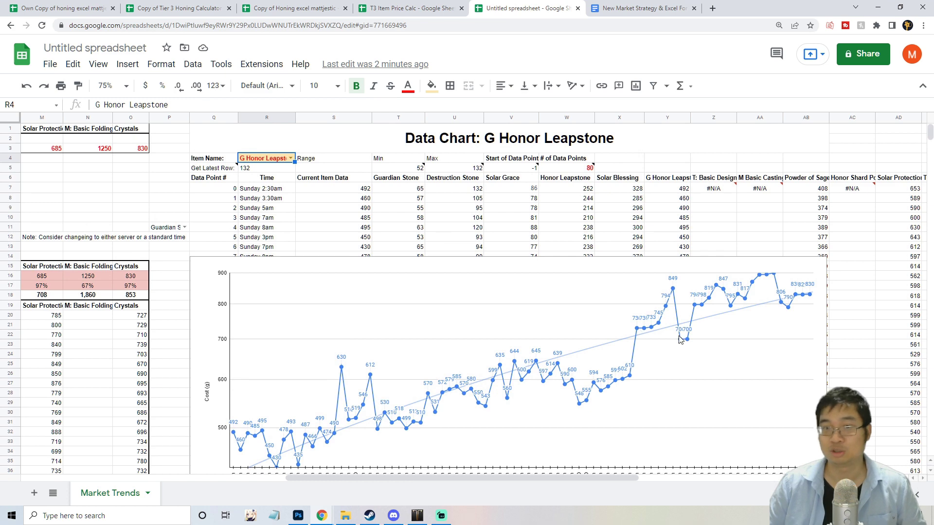
scroll(700, 336, "down", 1)
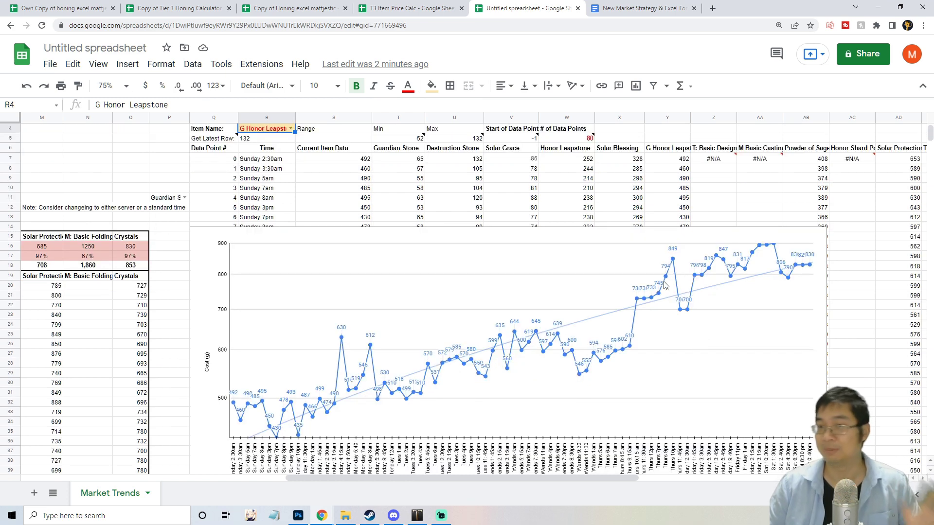
Return to the guide's How I Made My Profits section and highlight the Friday 5 am and Tuesday 5am buying deadlines
left_click(632, 10)
scroll(564, 206, "up", 10)
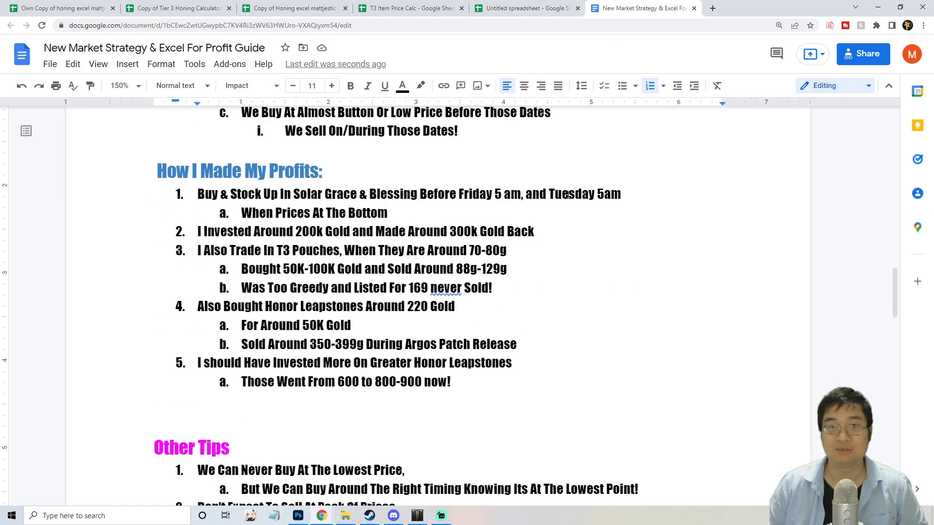
left_click_drag(457, 191, 631, 195)
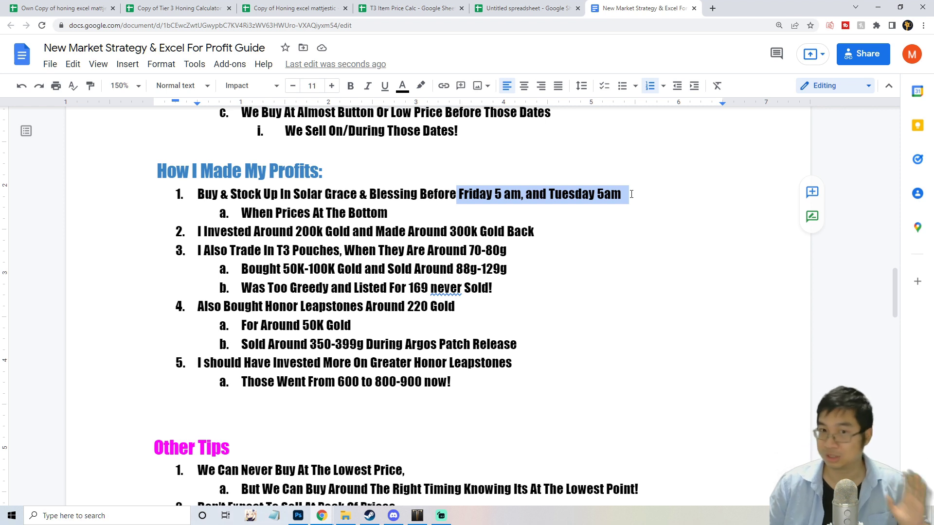
left_click(628, 171)
left_click_drag(521, 194, 457, 195)
left_click_drag(622, 194, 549, 195)
Highlight the 125 purchase price in the T3 Pouches example under Dont BUY During Half Way
scroll(430, 395, "down", 3)
scroll(429, 395, "down", 6)
left_click_drag(453, 353, 430, 354)
left_click(431, 353)
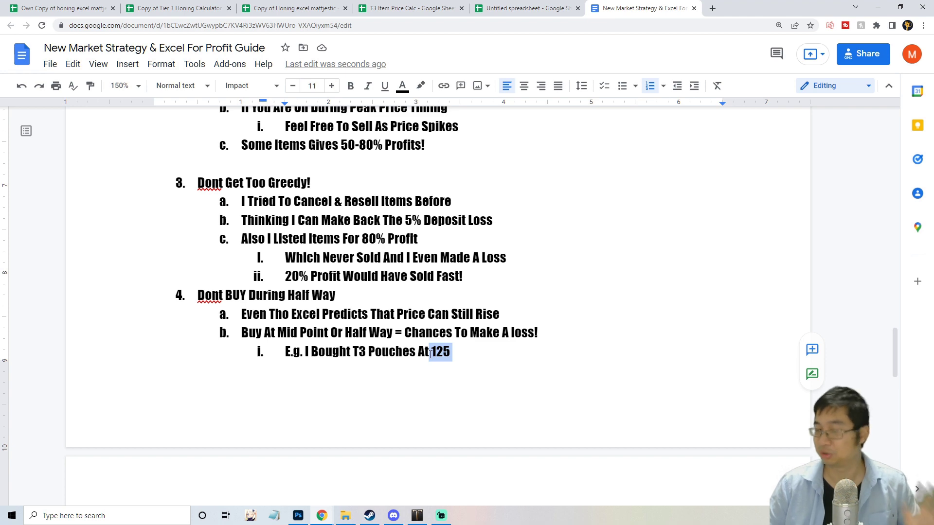
Highlight the 169 and 149 selling prices in the T3 Pouches example and go over its price drop and losses lines
scroll(431, 354, "down", 5)
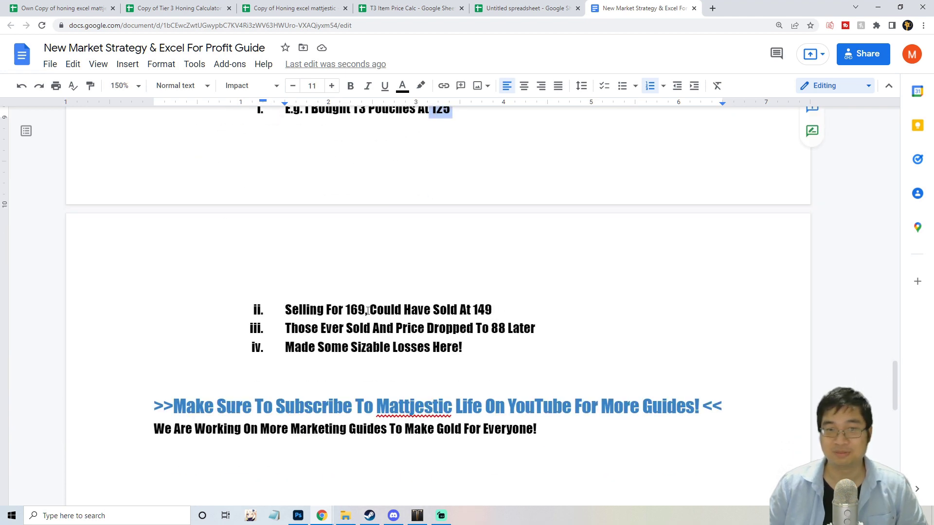
left_click_drag(366, 312, 345, 312)
left_click_drag(501, 311, 473, 316)
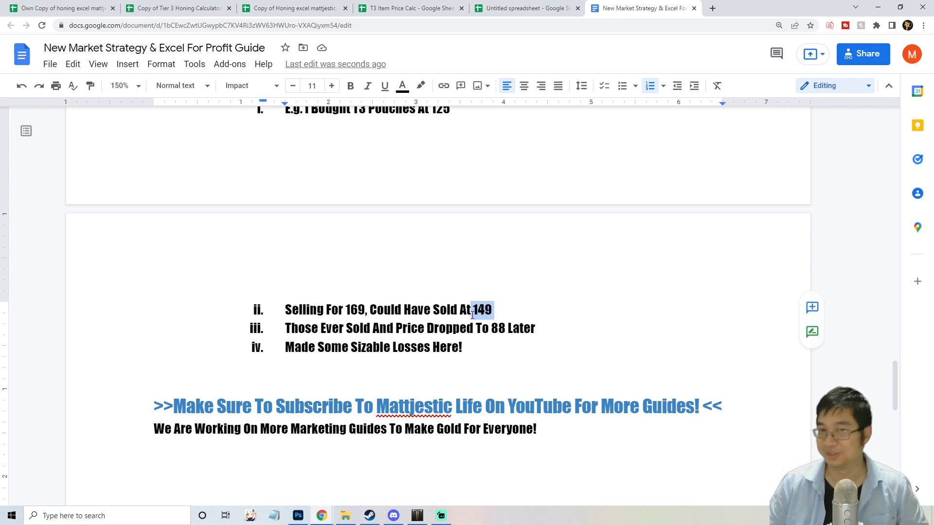
left_click(473, 316)
left_click_drag(505, 331, 315, 348)
left_click(485, 334)
left_click(316, 348)
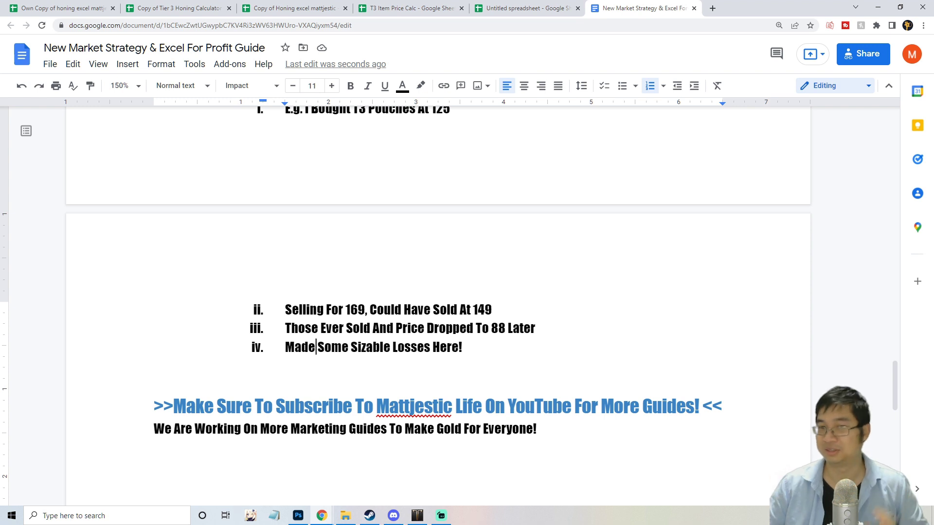
Review the Dont BUY During Half Way tip again and check it on the G Honor Leapstone chart
scroll(336, 350, "up", 2)
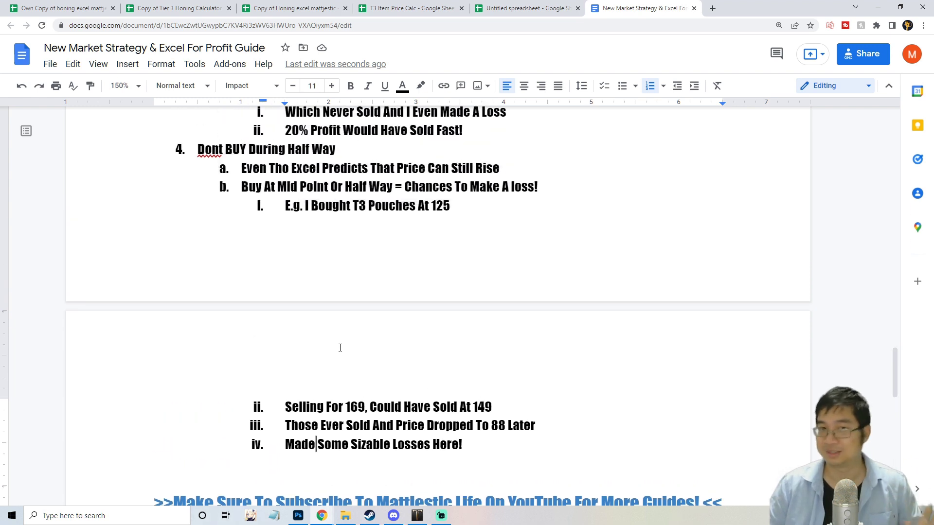
scroll(348, 365, "up", 3)
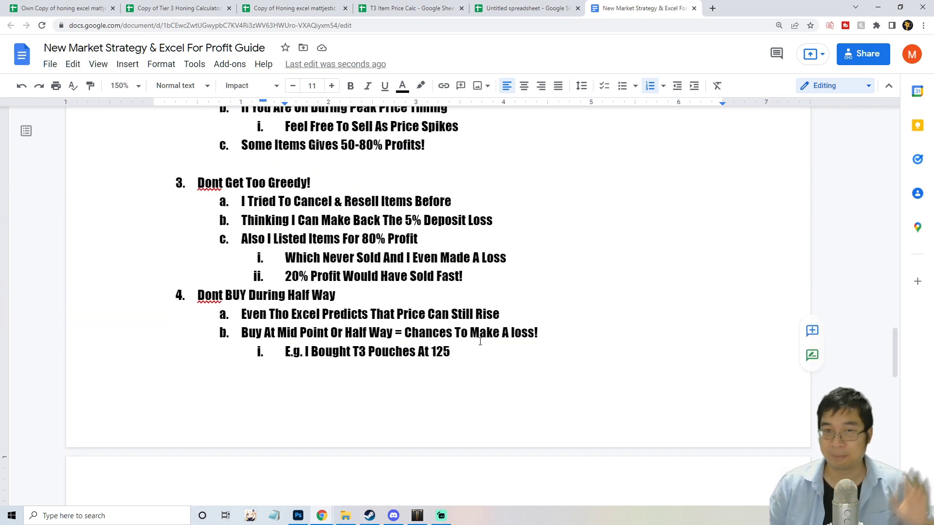
left_click(529, 9)
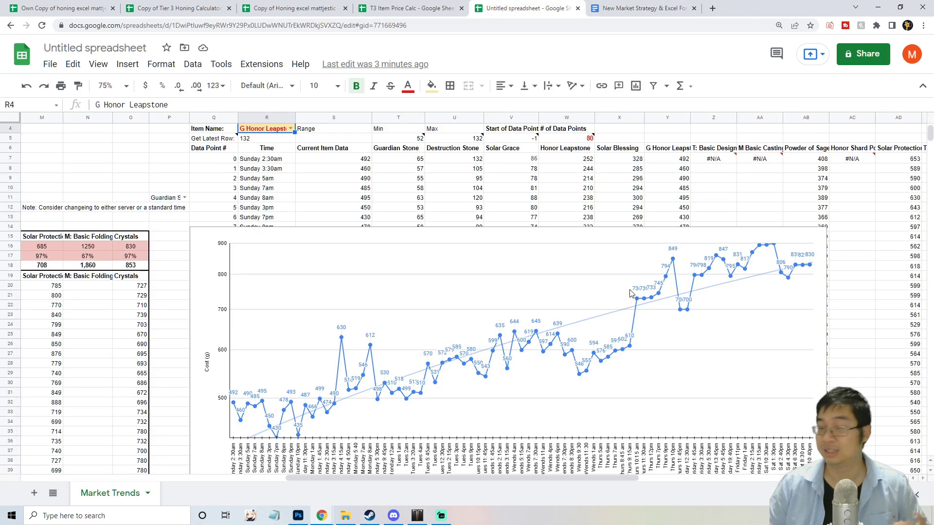
Highlight the Tuesday 5am deadline under How I Made My Profits in the guide and return to Other Tips
left_click(643, 9)
scroll(553, 314, "up", 5)
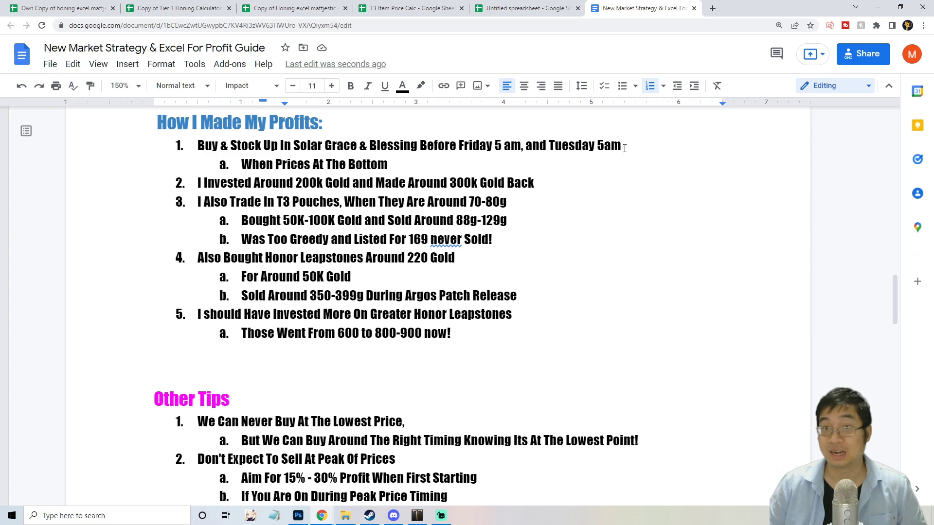
left_click_drag(631, 144, 550, 144)
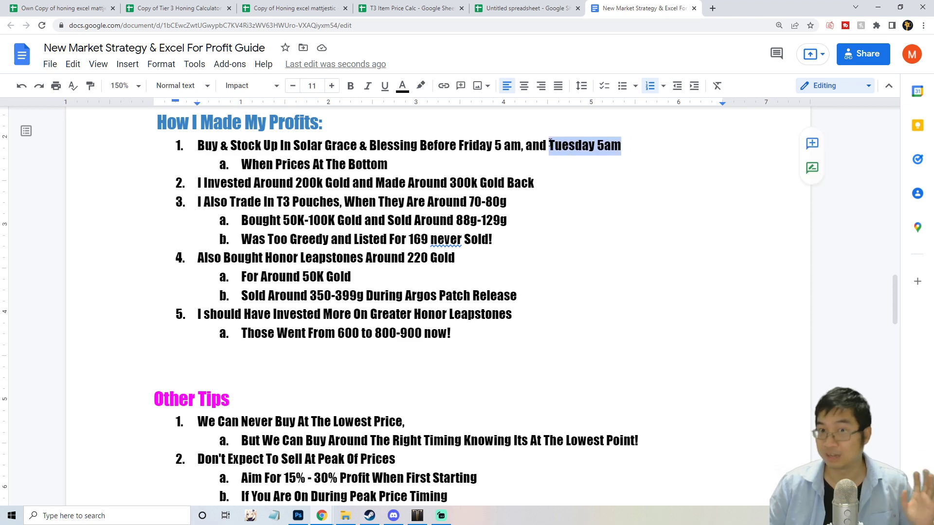
left_click(550, 145)
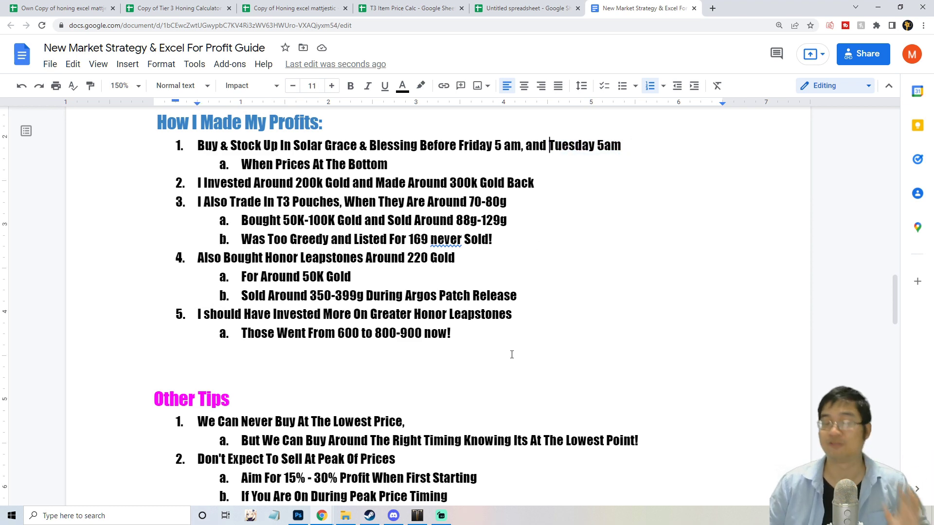
scroll(512, 355, "down", 6)
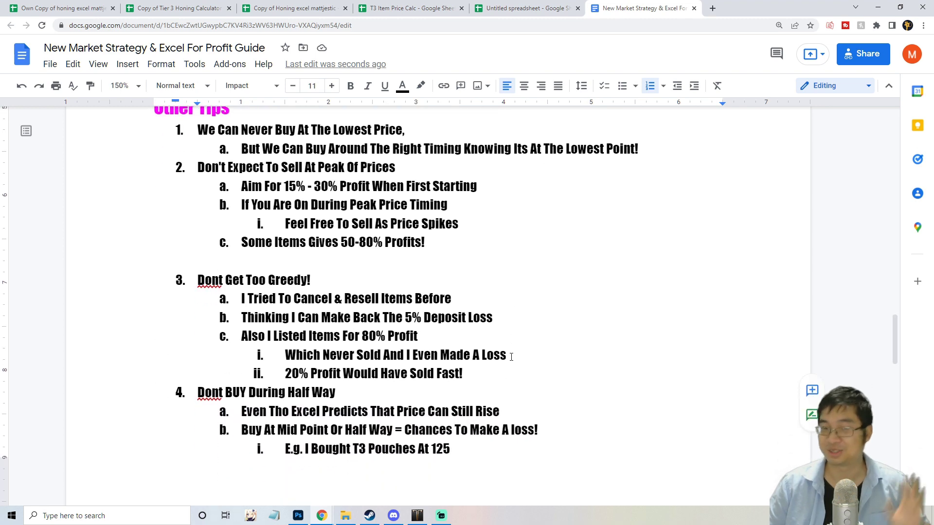
scroll(512, 354, "up", 1)
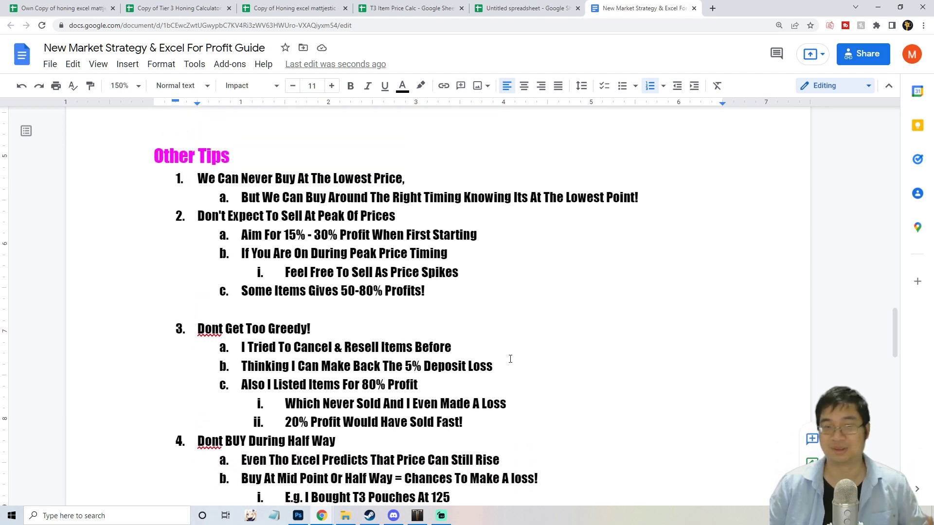
Switch to the Market Trends spreadsheet and set the data chart's item to Guardian Stone
key("ctrl+shift+Tab")
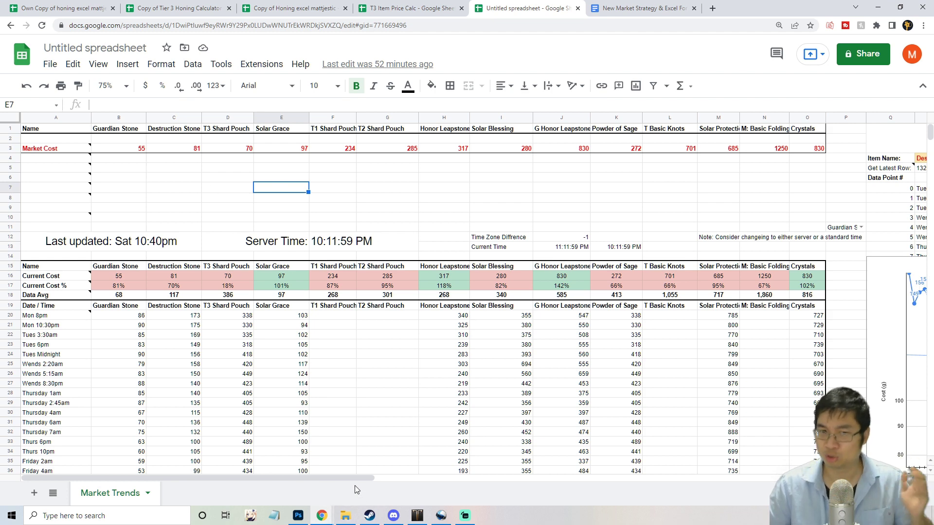
left_click_drag(378, 472, 616, 472)
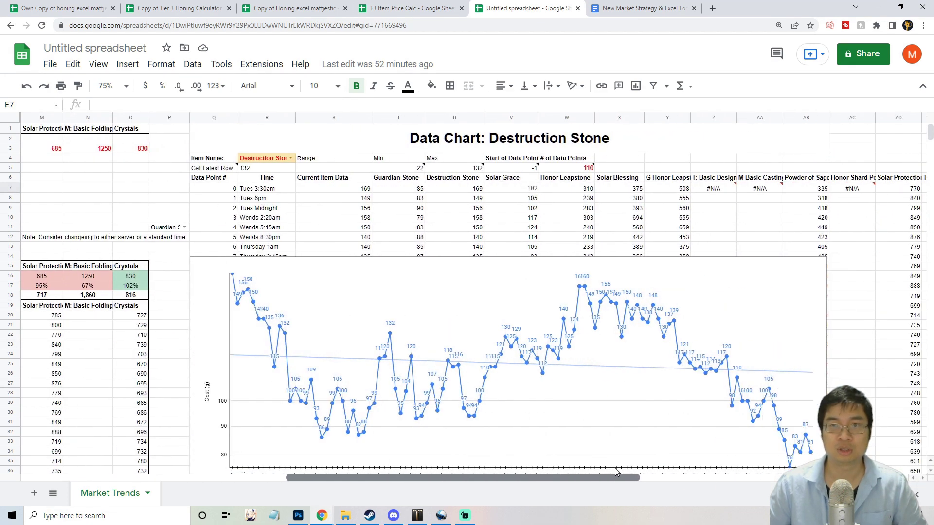
left_click(290, 160)
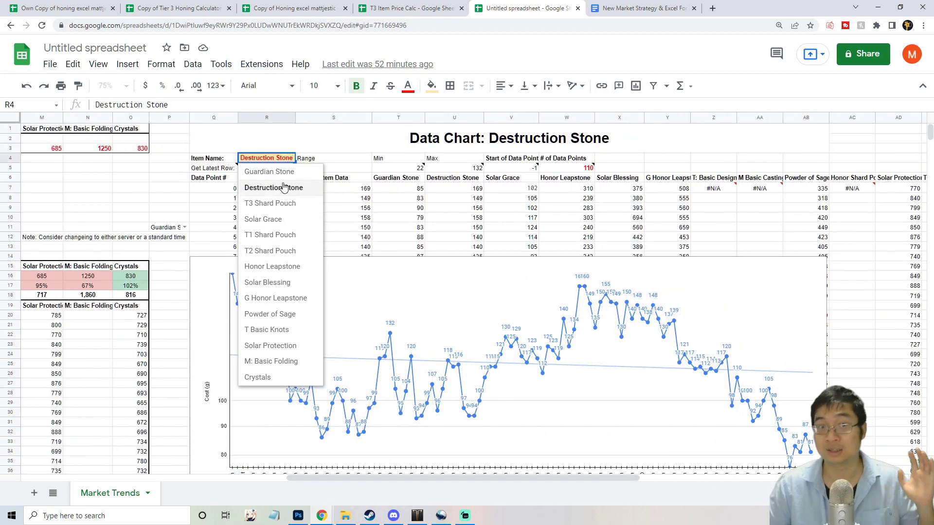
left_click(285, 177)
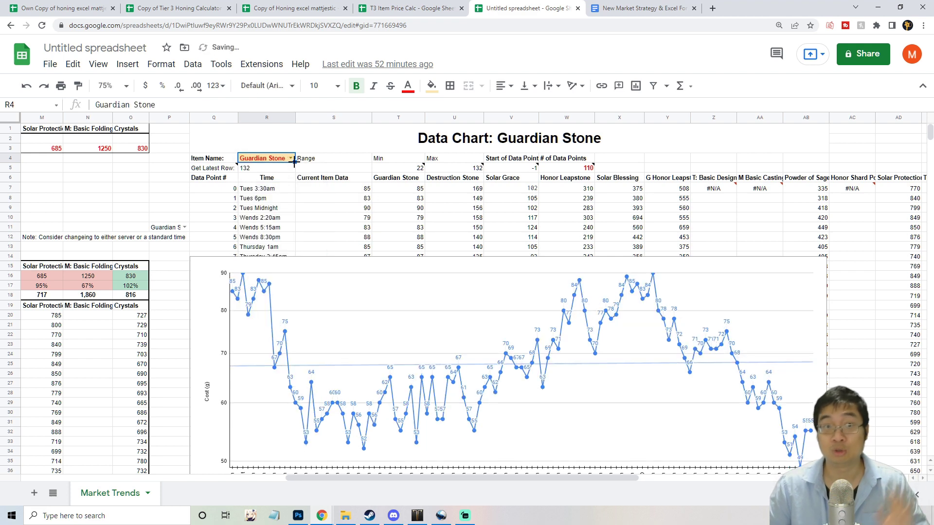
Set the data chart's item to Solar Grace and examine its price trend over the week
left_click(291, 159)
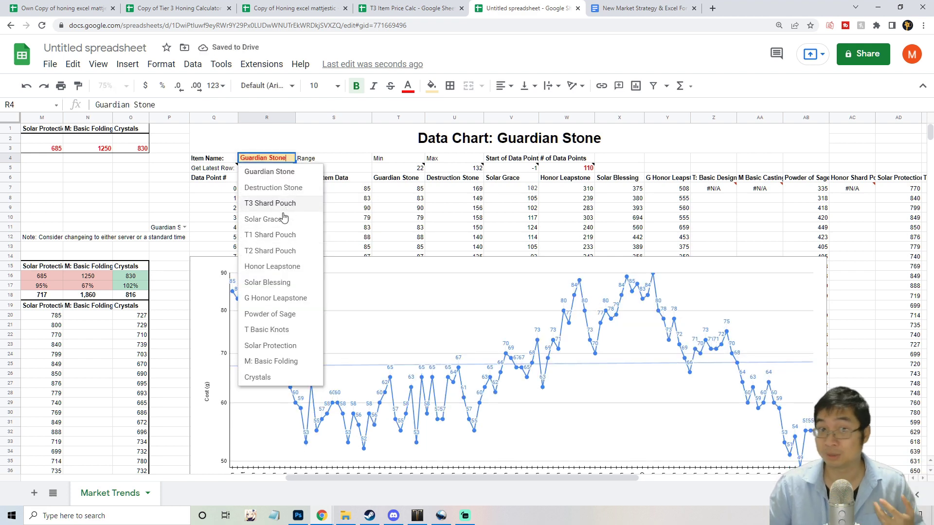
left_click(280, 219)
scroll(486, 394, "down", 2)
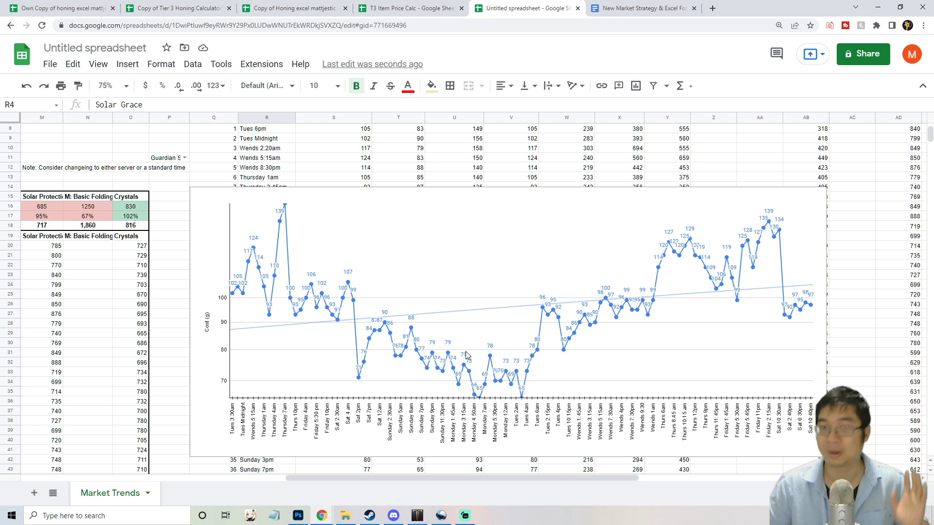
scroll(486, 336, "up", 3)
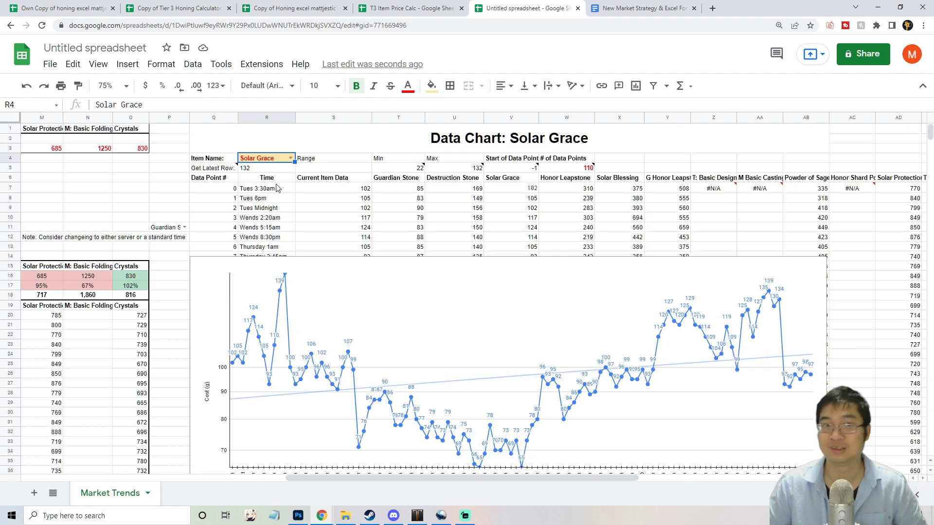
Set the data chart's item to Solar Blessing and examine its price trend
left_click(290, 159)
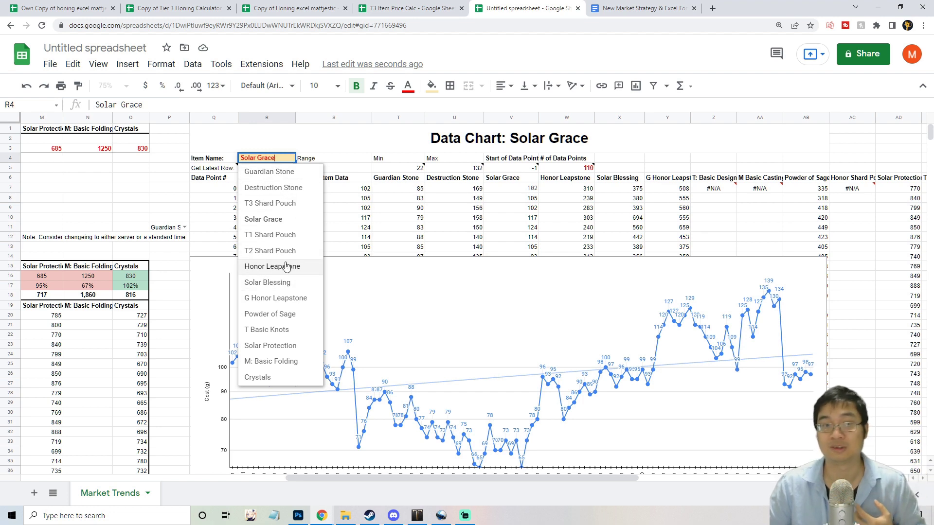
left_click(272, 282)
scroll(509, 346, "down", 3)
scroll(508, 345, "up", 3)
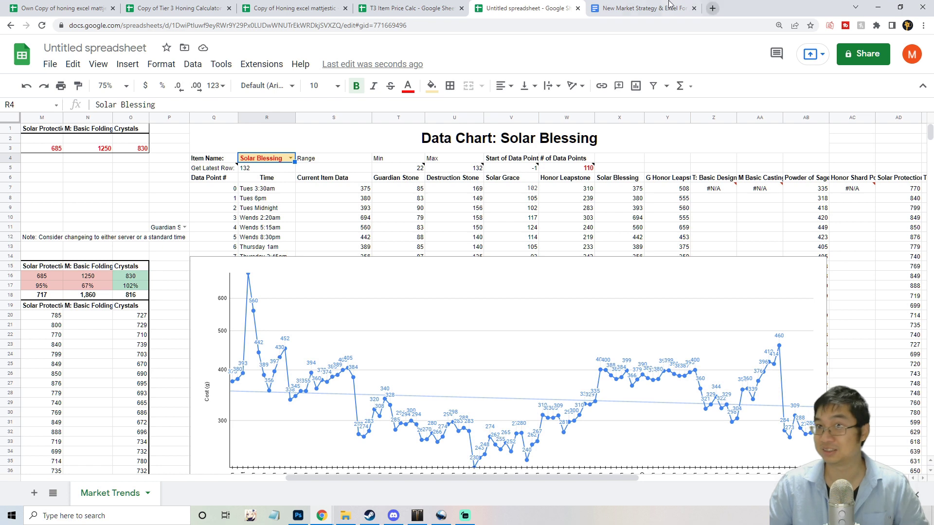
Return to the guide and highlight the list of trades under How I Made My Profits
left_click(647, 6)
scroll(478, 391, "down", 3)
left_click_drag(480, 383, 242, 195)
left_click(242, 194)
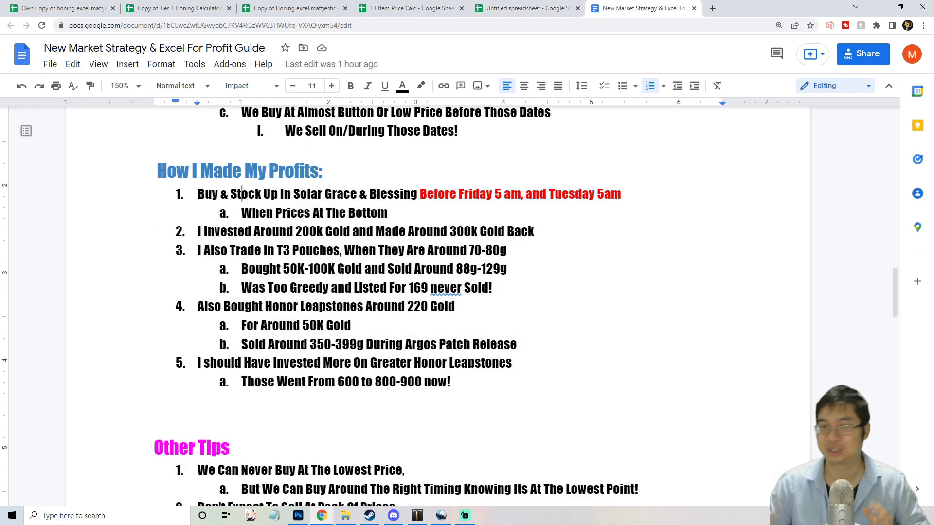